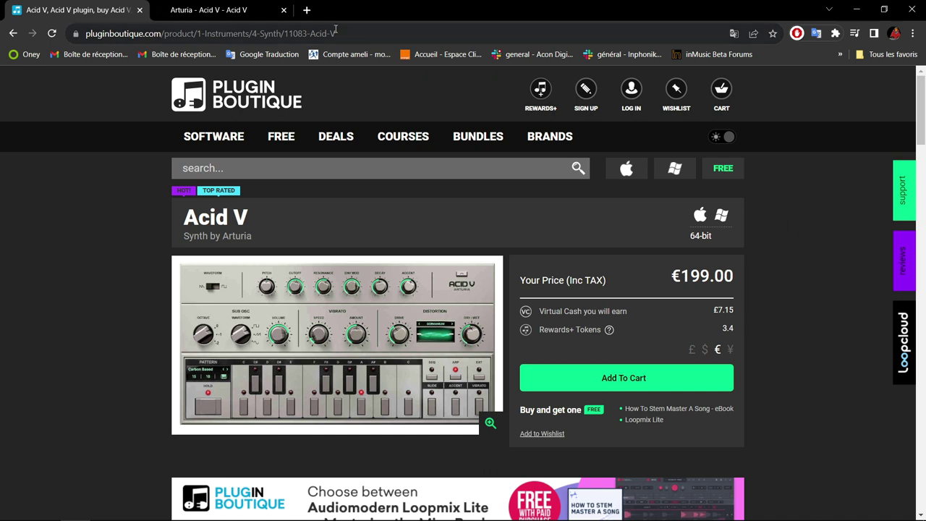
Read through the Acid V product page, examining the features and system requirements
mouse_move(248, 13)
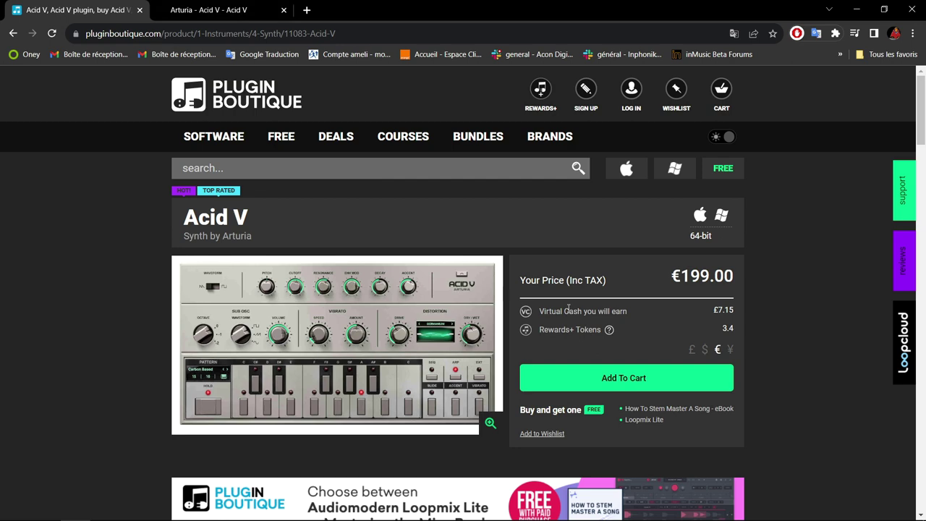
scroll(826, 354, down, 10)
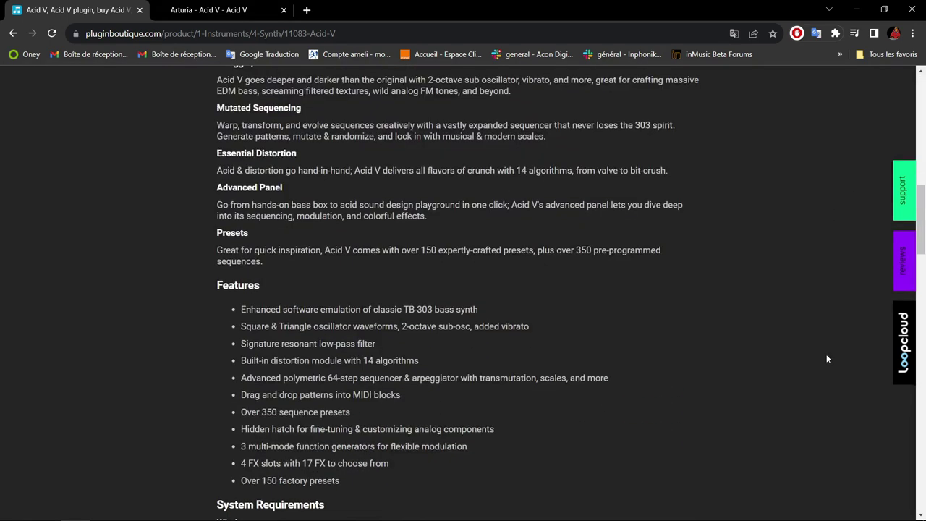
scroll(826, 359, down, 4)
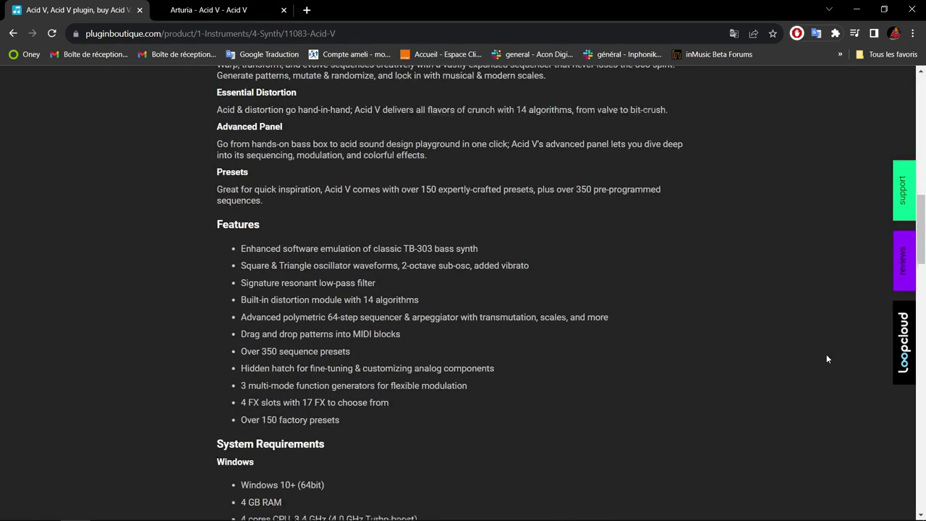
scroll(827, 359, down, 2)
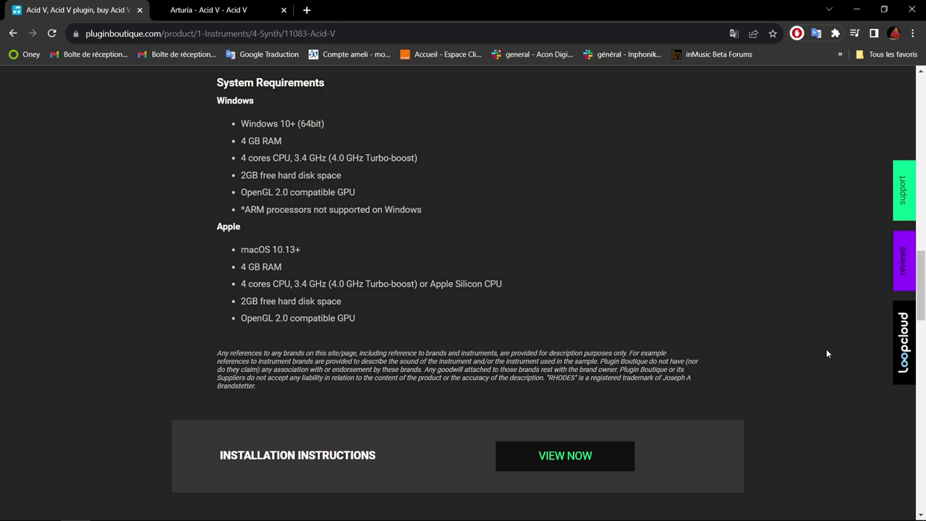
scroll(825, 319, up, 15)
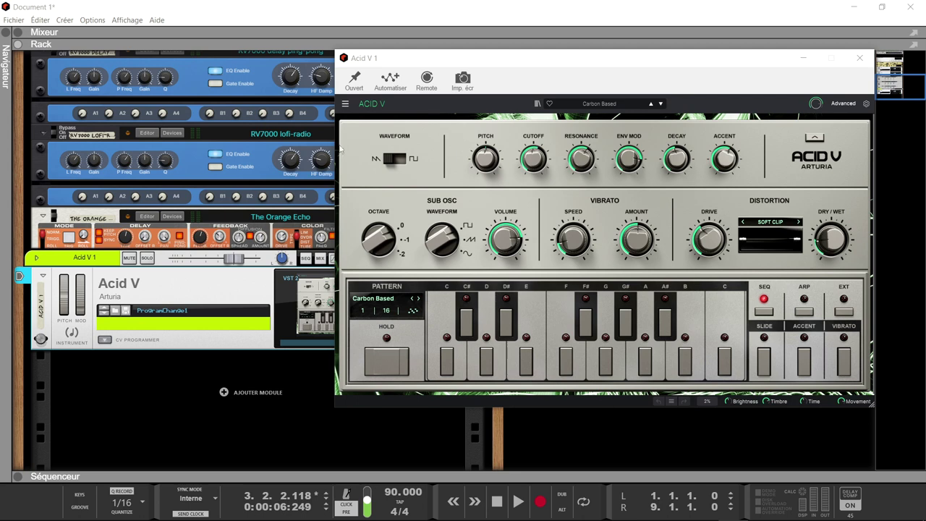
In Reason, look over Acid V's main menu options and browse the full list of presets
click(346, 104)
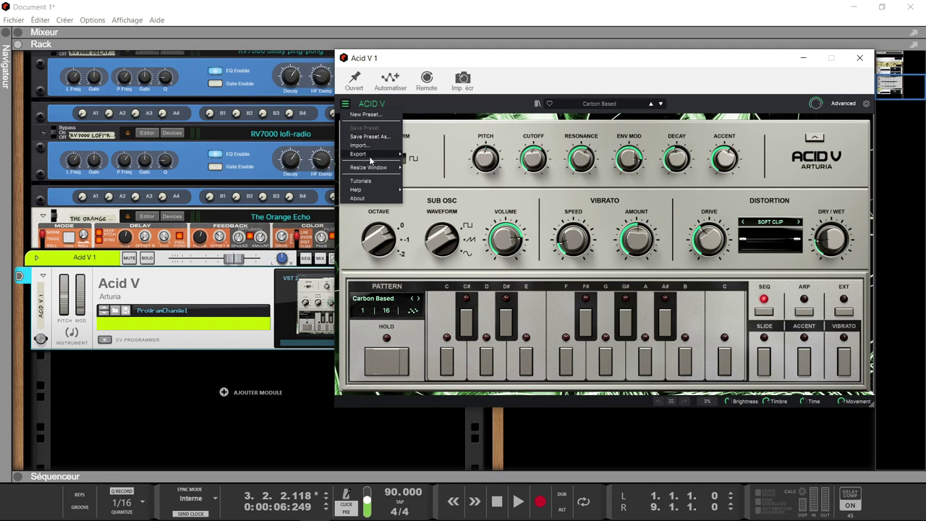
mouse_move(371, 168)
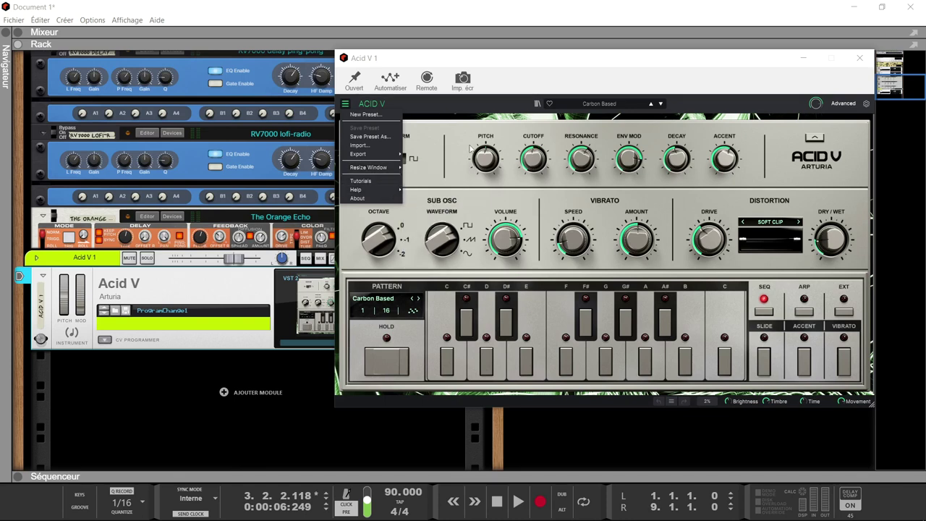
click(538, 105)
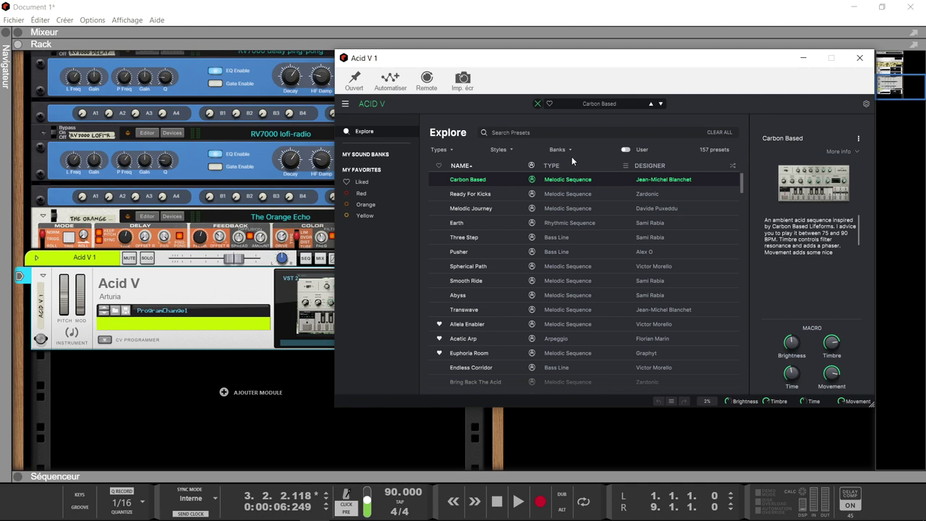
scroll(585, 235, down, 5)
scroll(585, 234, down, 10)
scroll(586, 235, down, 10)
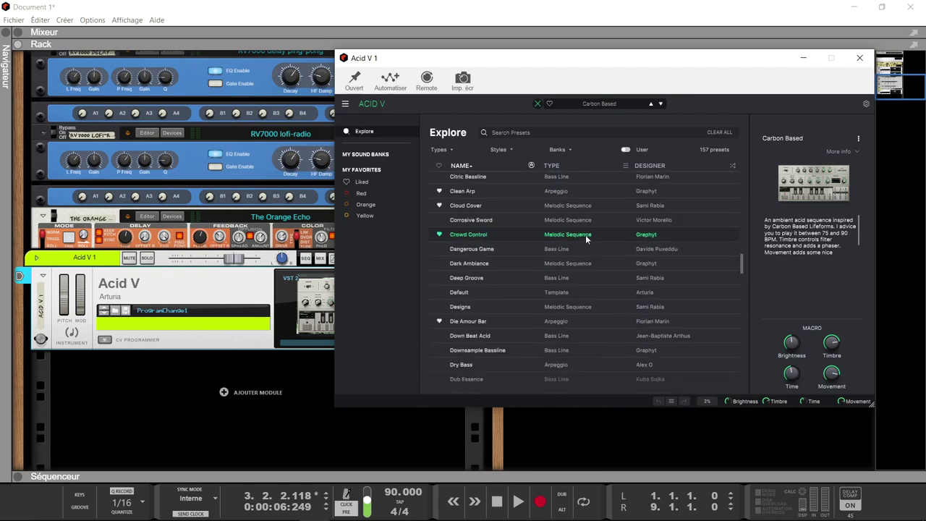
Filter the presets to the liked ones, look through them and close the preset browser
click(362, 181)
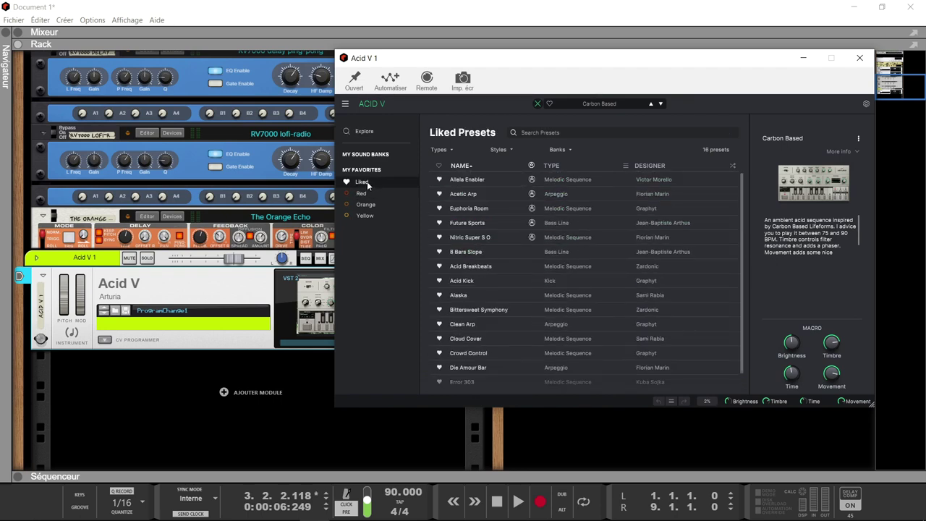
scroll(597, 191, down, 1)
scroll(595, 196, up, 1)
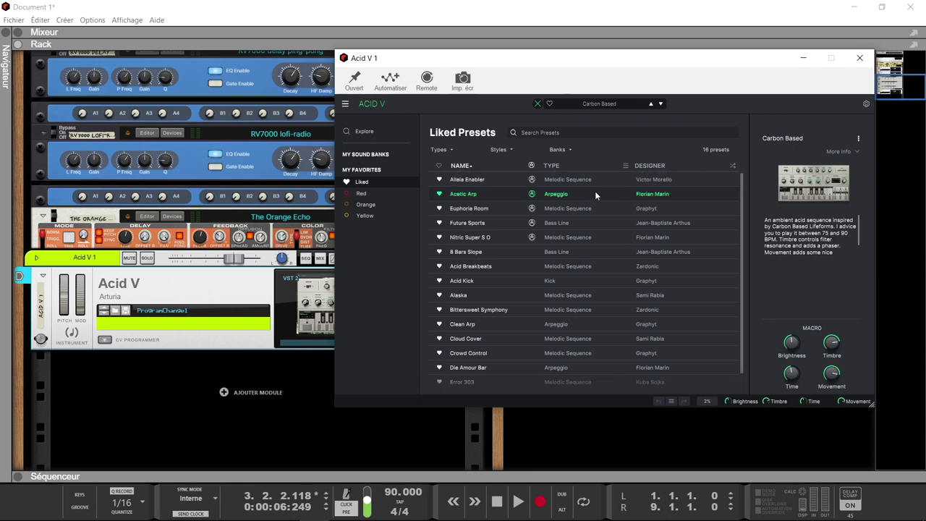
click(537, 104)
Show Acid V's advanced panel and move the plugin window up so the sequencer fits on screen
drag(821, 106, 817, 103)
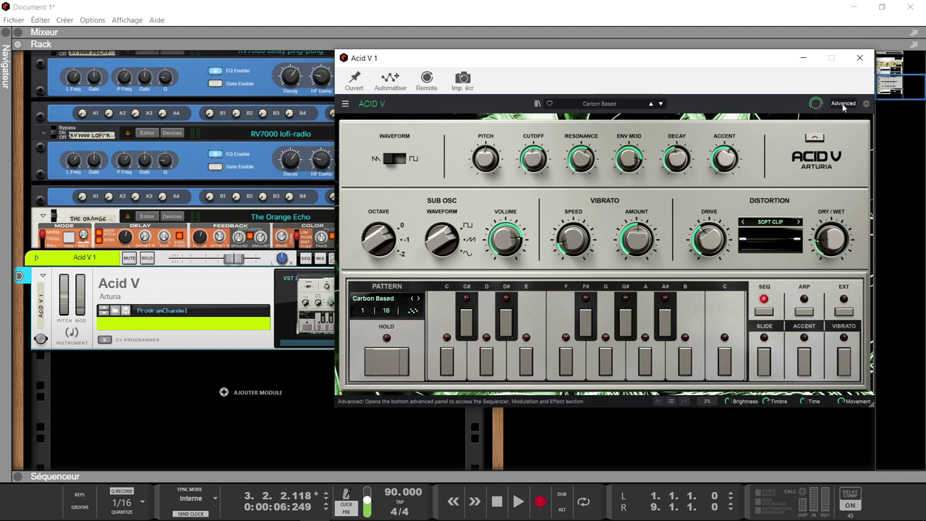
click(843, 103)
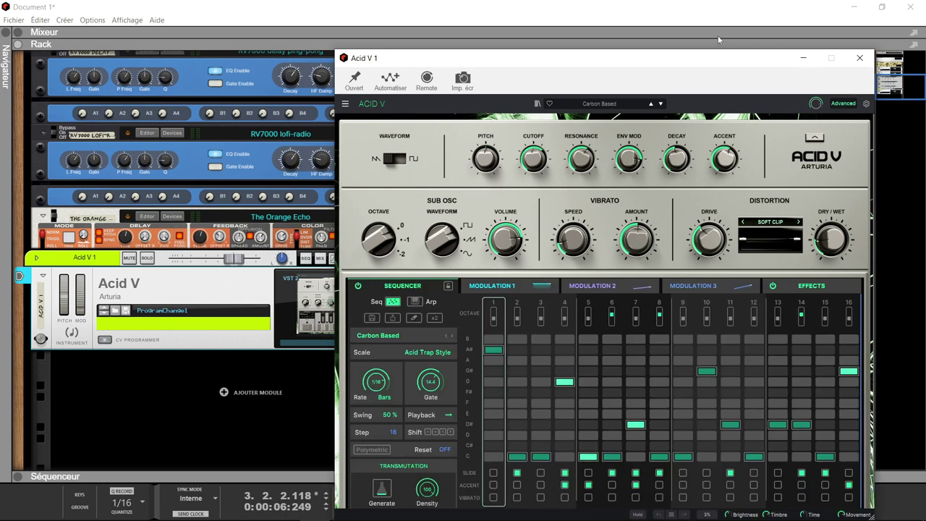
drag(711, 79, 692, 25)
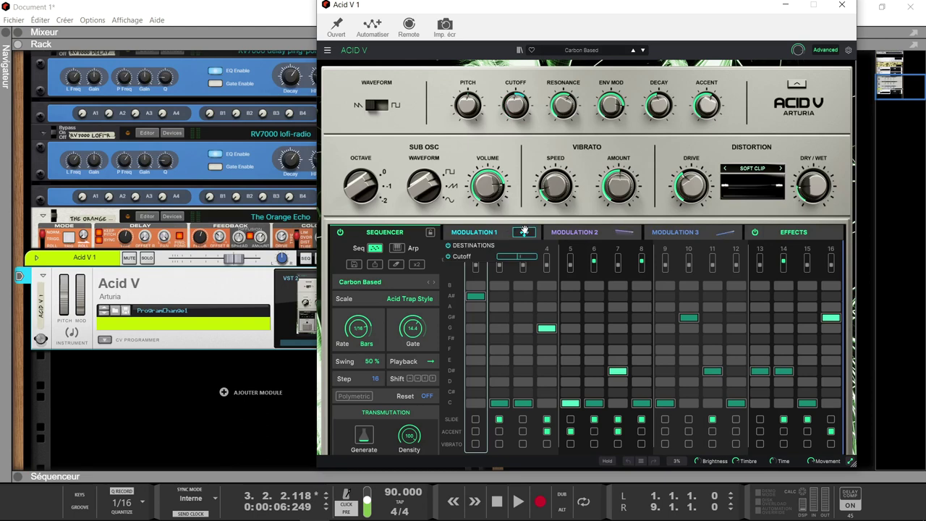
Inspect the effects section, return to the sequencer and reposition the plugin window slightly lower
click(783, 234)
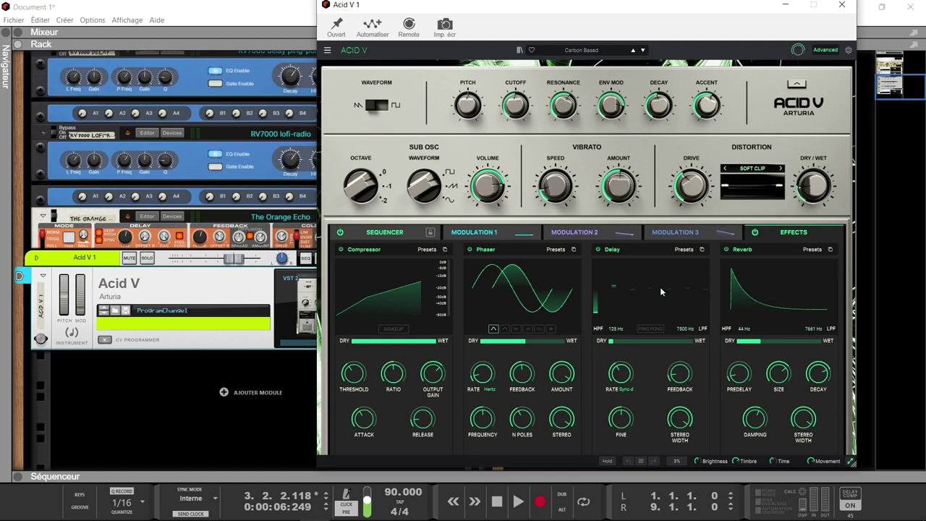
click(753, 235)
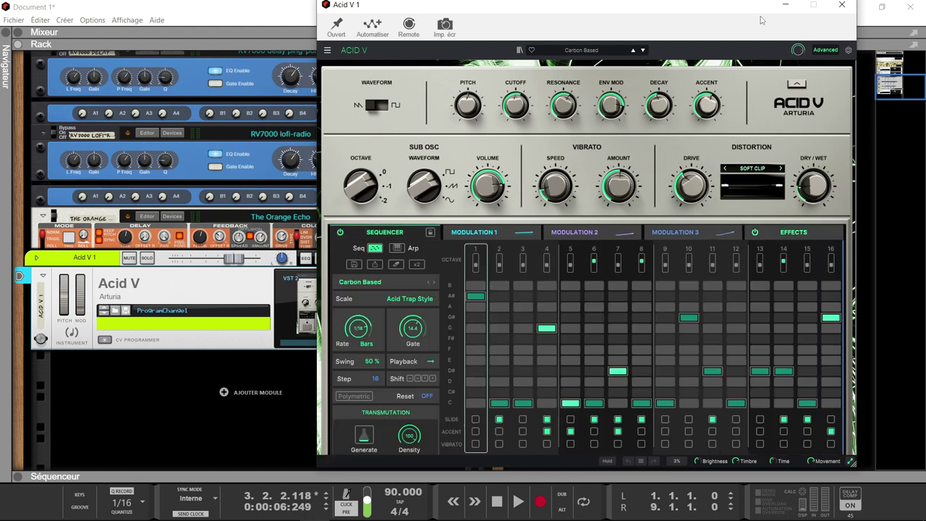
mouse_move(742, 11)
mouse_down()
mouse_move(745, 32)
mouse_move(731, 24)
mouse_up()
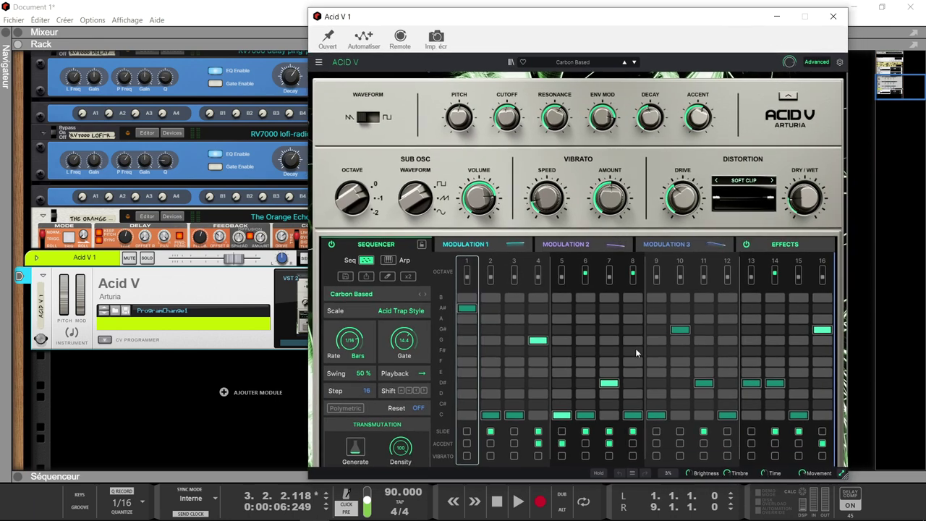
Toggle the sequencer off and on again, and try a 64-step sequence before restoring 16 steps
click(331, 244)
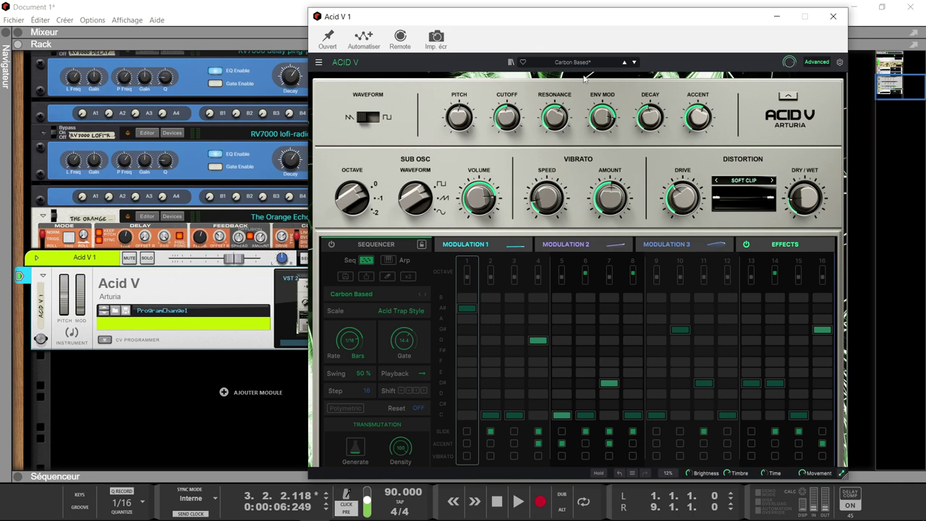
click(331, 245)
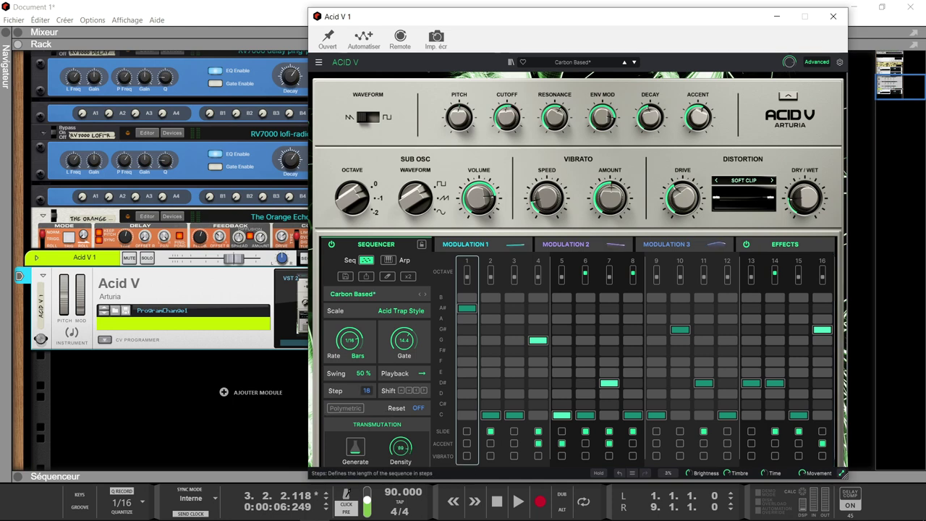
drag(366, 390, 367, 434)
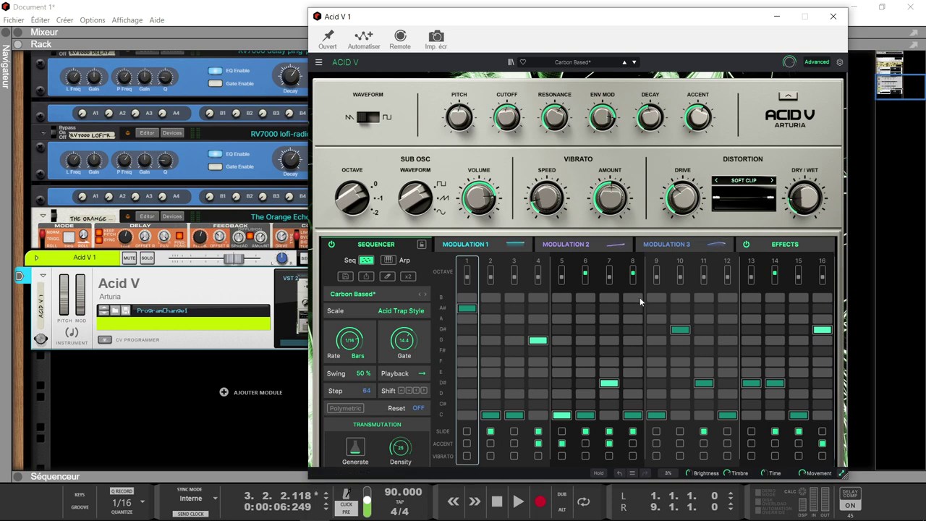
drag(366, 391, 367, 445)
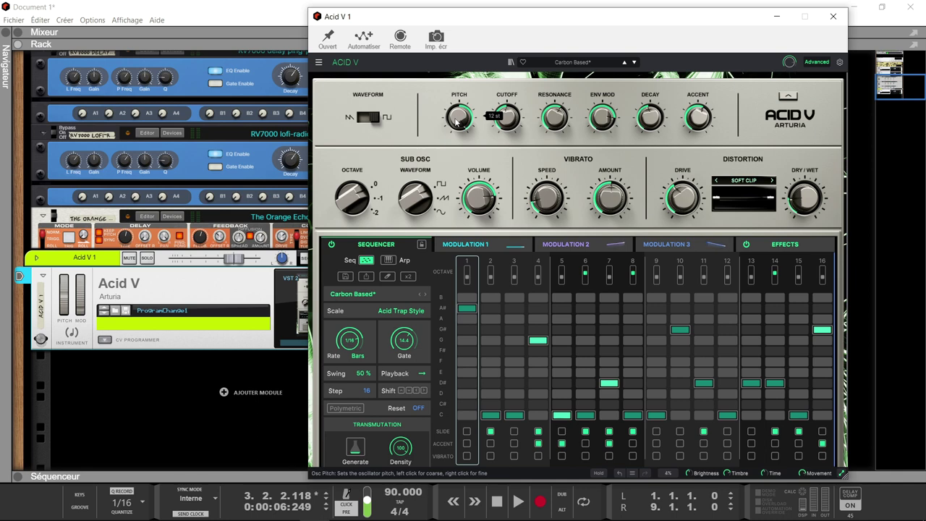
Adjust the oscillator pitch and lower the sub oscillator octave to -2
mouse_move(460, 121)
mouse_down()
mouse_move(461, 130)
mouse_move(462, 106)
mouse_up()
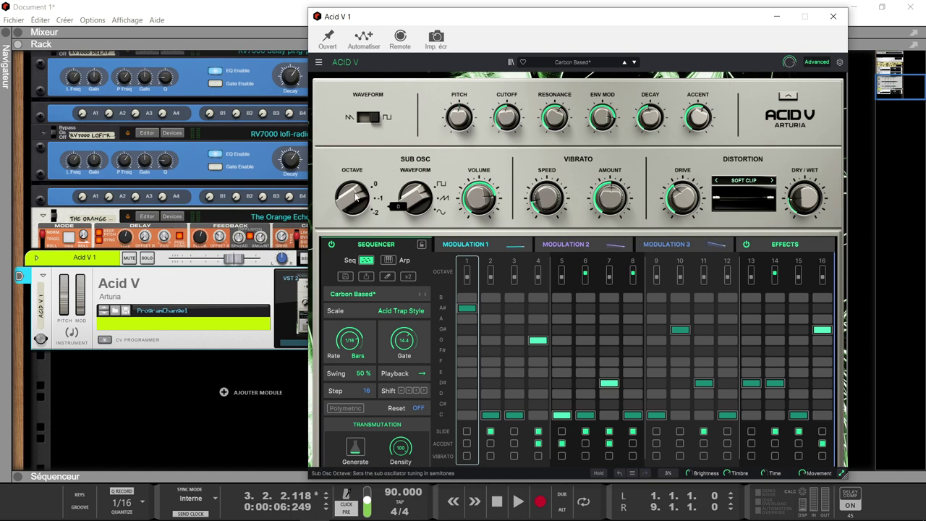
drag(353, 197, 352, 209)
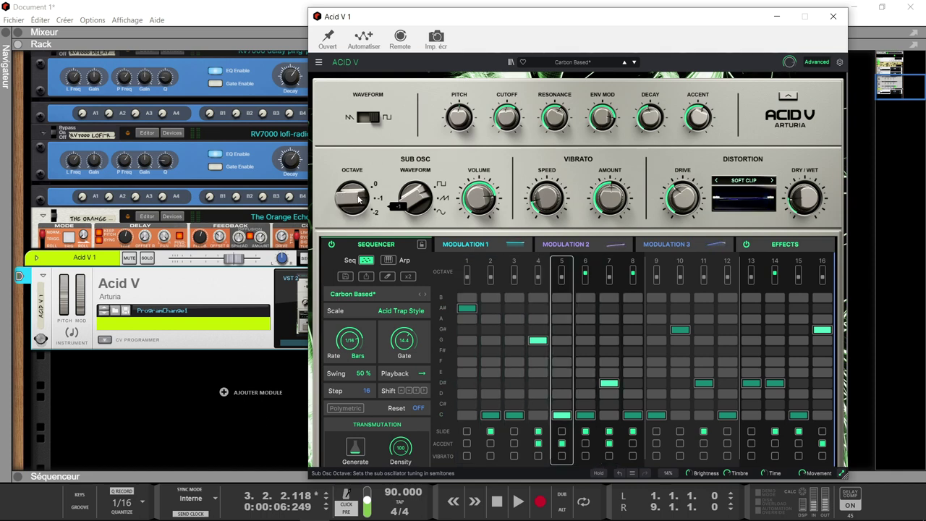
scroll(351, 196, down, 1)
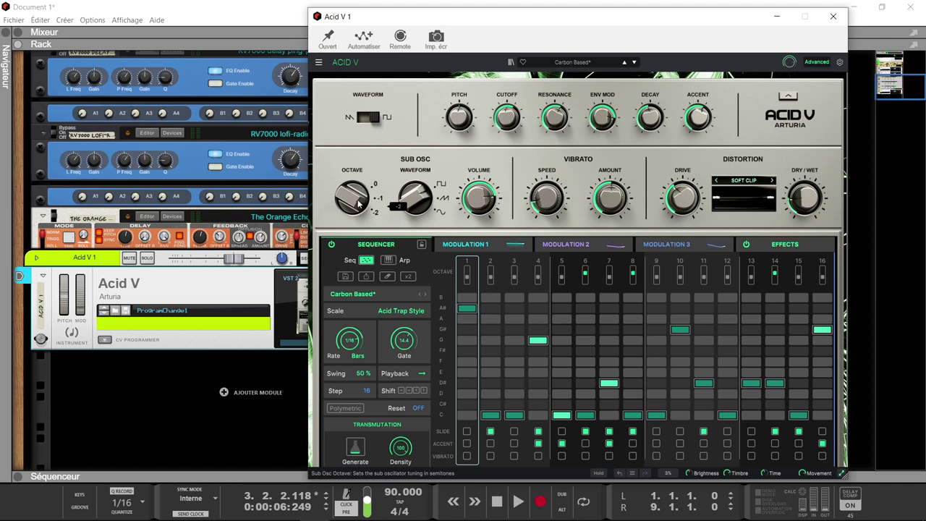
Compare the sub oscillator volume at 6 dB and -70 dB, and bring it back up
mouse_move(473, 209)
scroll(474, 208, up, 3)
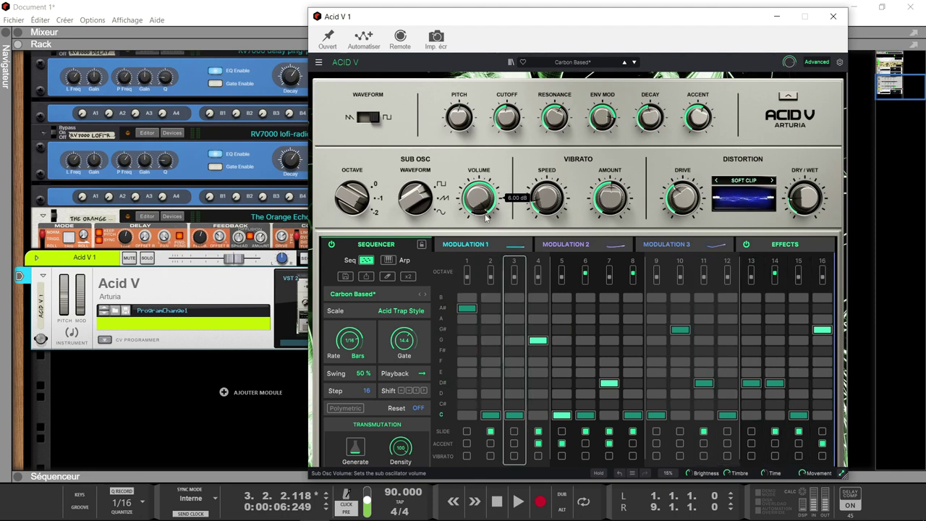
drag(486, 217, 486, 289)
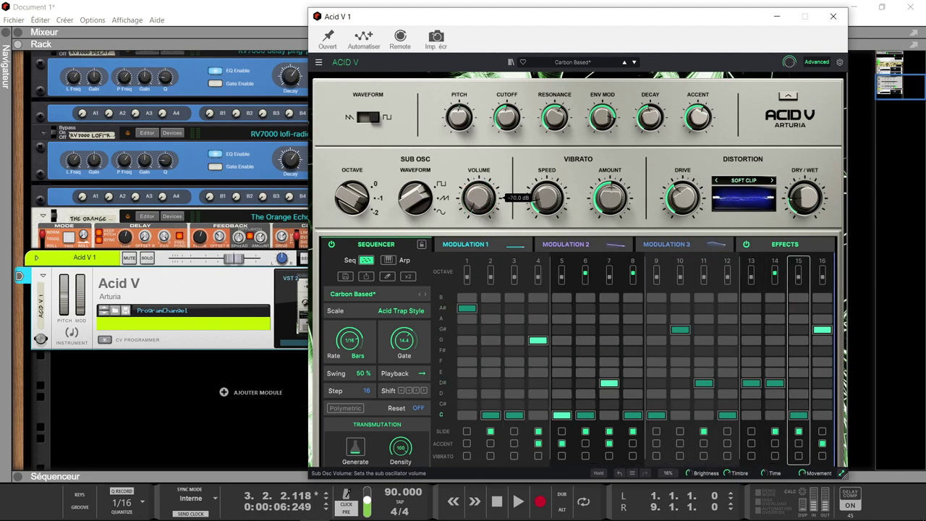
drag(486, 289, 458, 209)
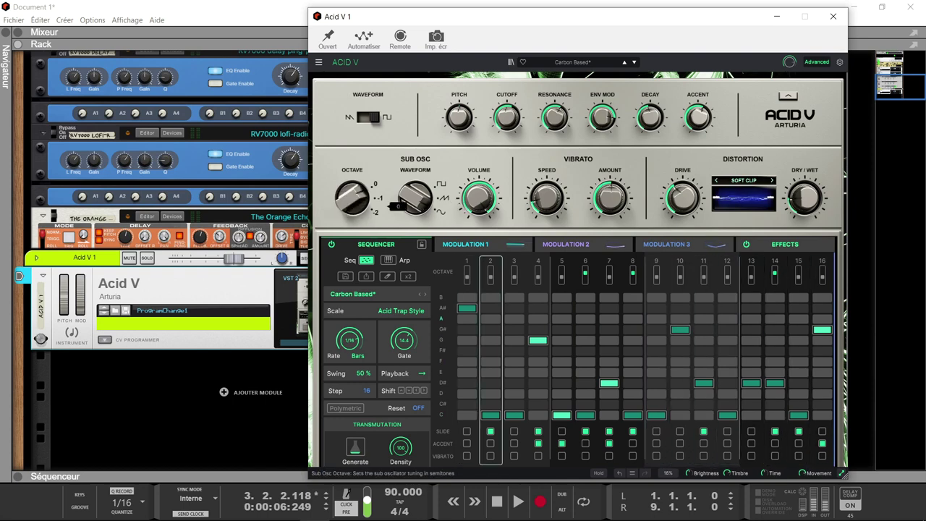
Lower the sub oscillator octave from 0 and raise the sub oscillator volume
mouse_move(350, 189)
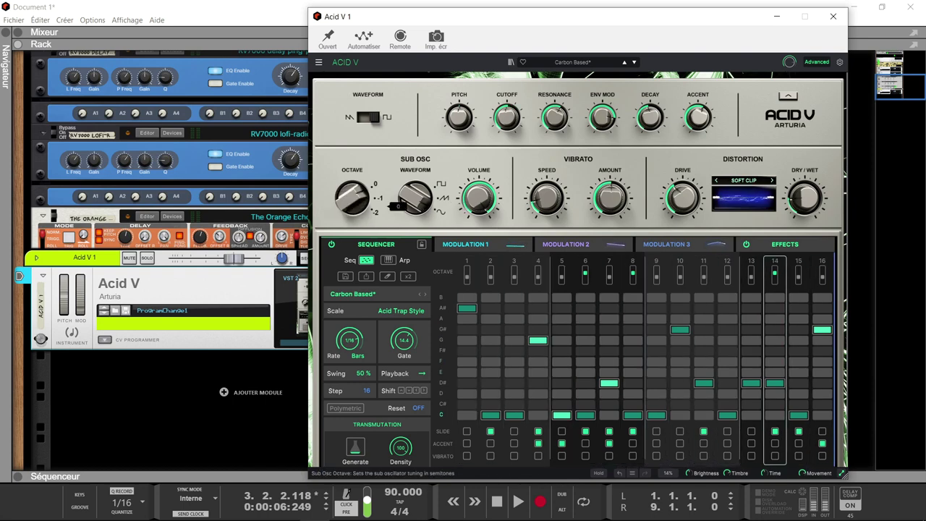
drag(350, 190, 350, 195)
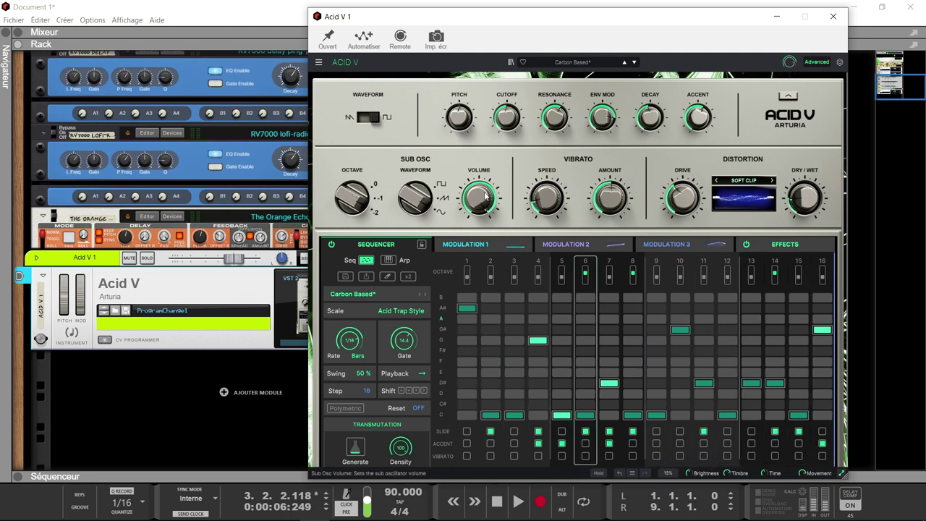
mouse_move(477, 195)
mouse_down()
mouse_move(477, 210)
mouse_move(478, 186)
mouse_up()
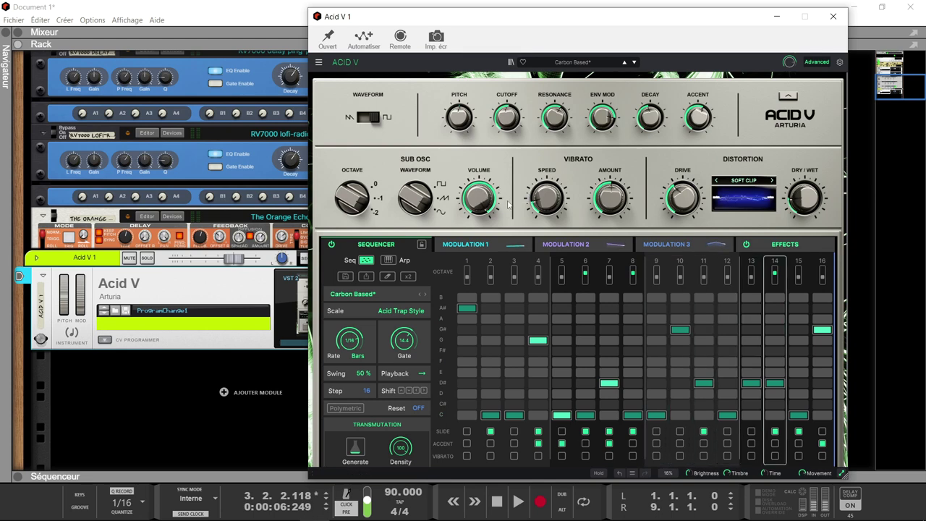
Try the Ramp waveform on the sub oscillator and set it back to Square
click(442, 198)
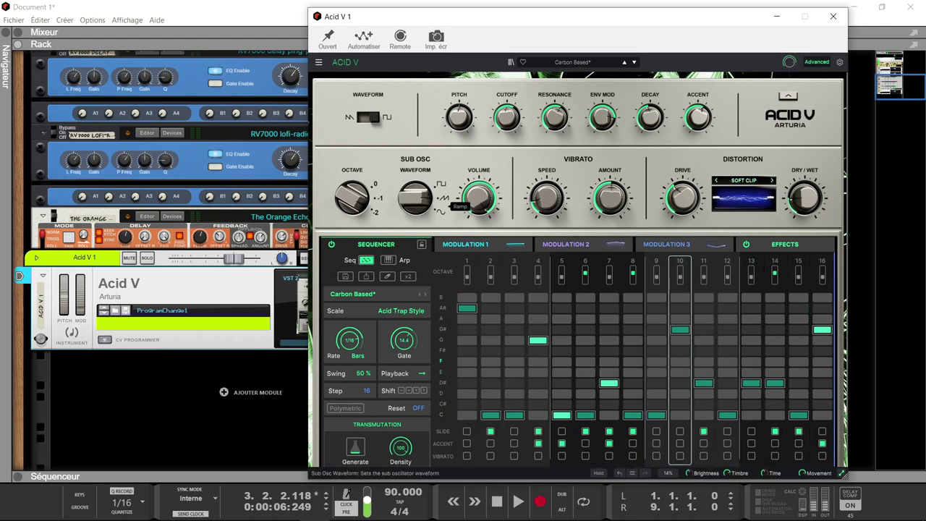
click(440, 184)
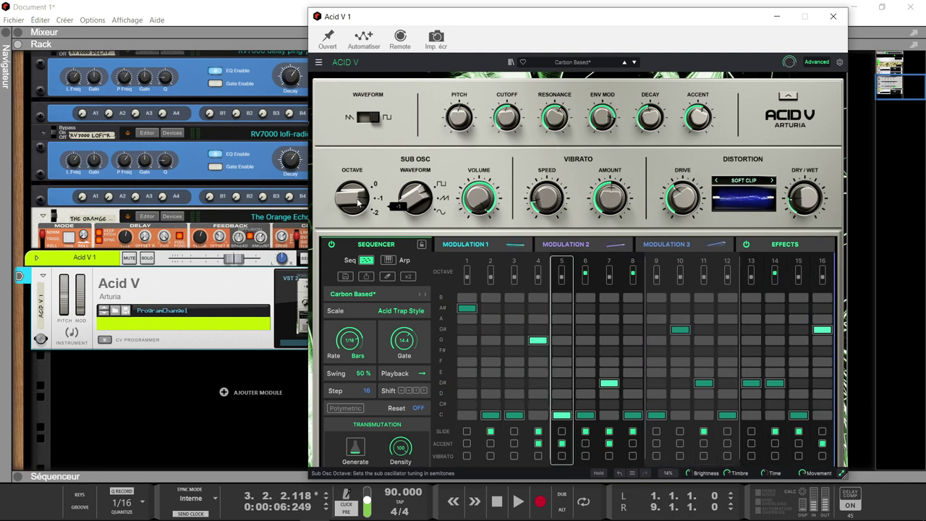
Cut the sub oscillator volume to -70 dB, raise it again and set the sub waveform to Ramp
mouse_move(478, 196)
drag(479, 196, 479, 246)
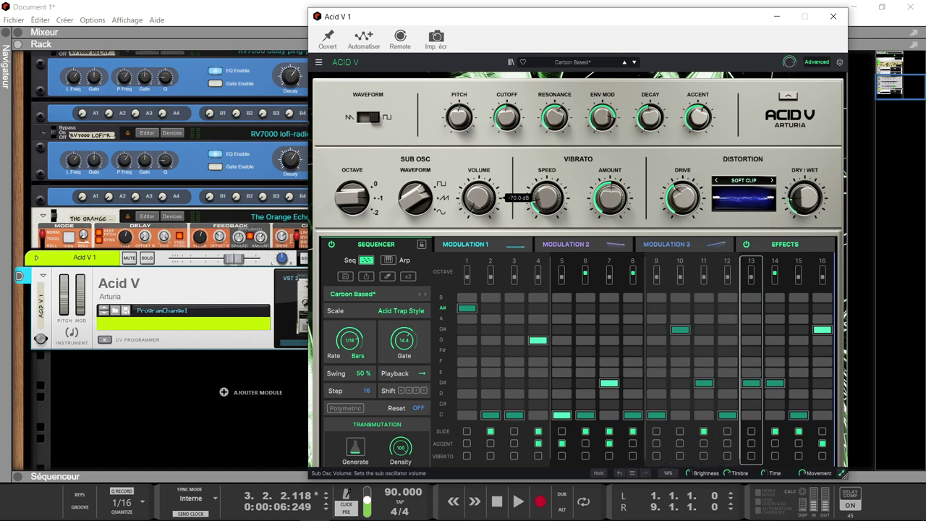
drag(479, 197, 479, 130)
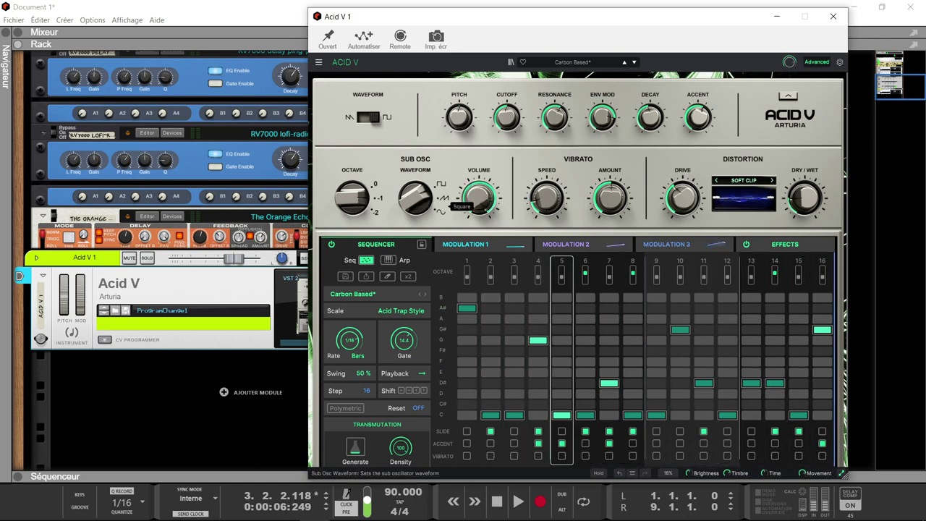
click(443, 197)
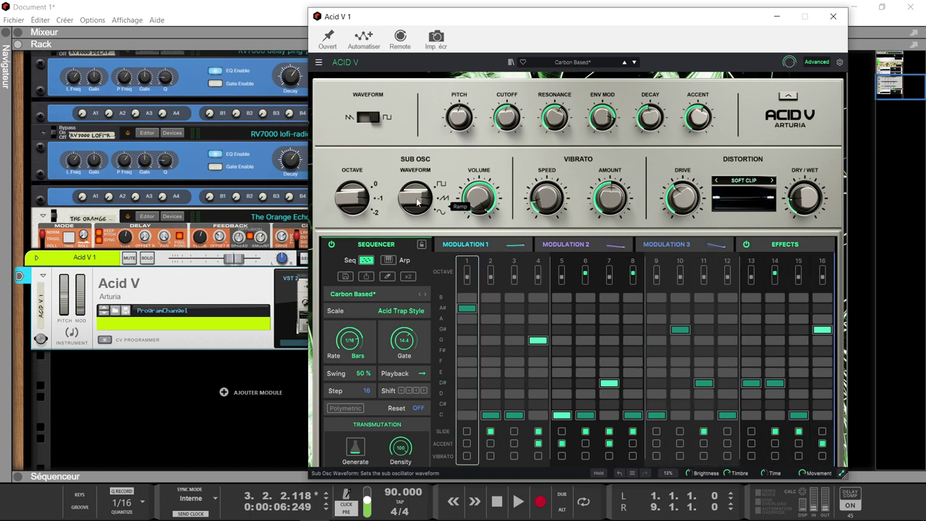
Switch the sub oscillator waveform away from Ramp and enable vibrato on sequencer steps 7 to 10
drag(418, 203, 417, 189)
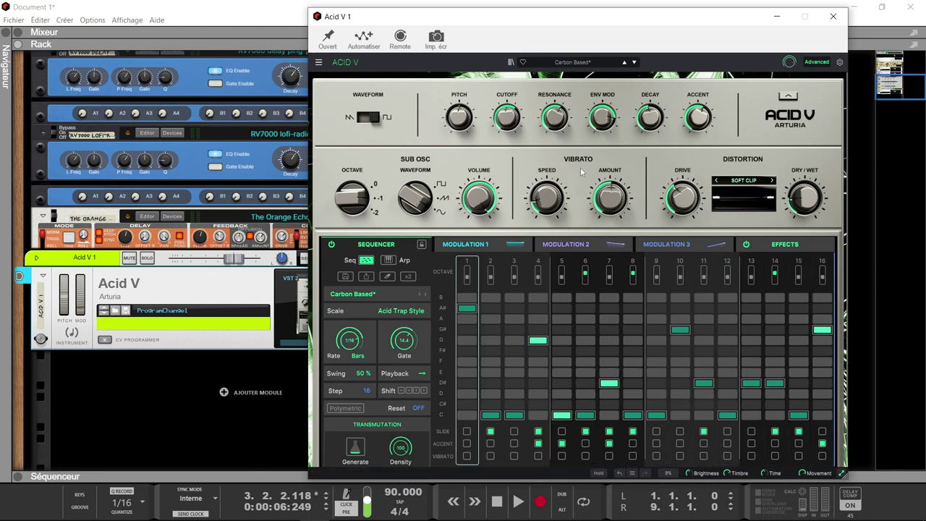
mouse_move(544, 202)
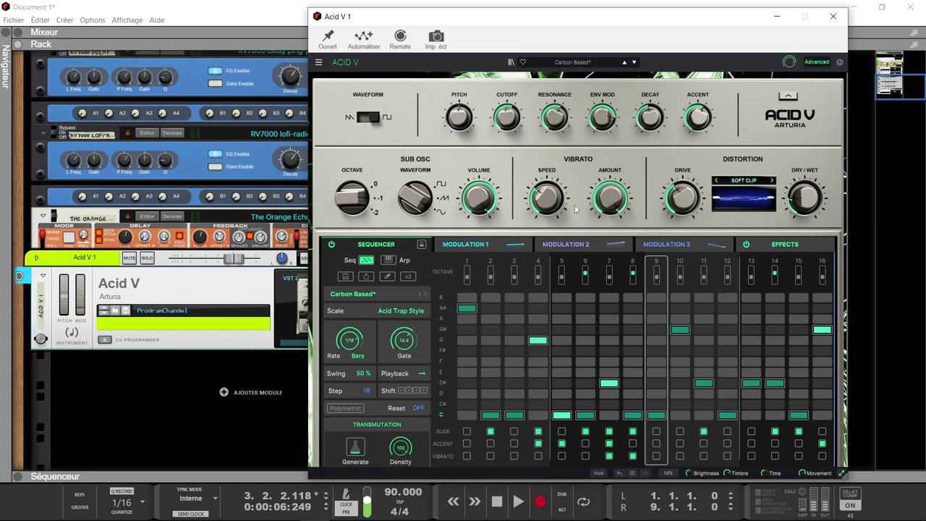
click(608, 444)
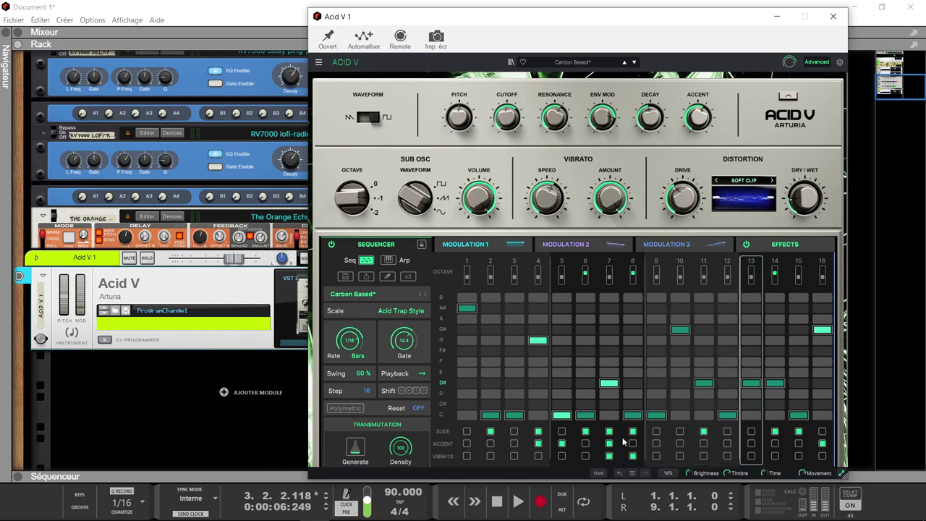
click(655, 455)
click(679, 456)
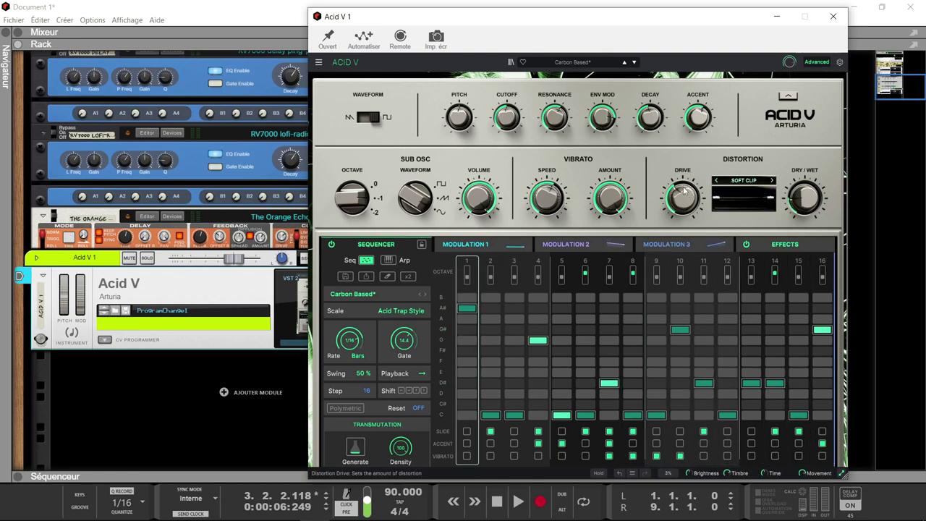
Examine the available distortion types, keeping Soft Clip selected
click(747, 184)
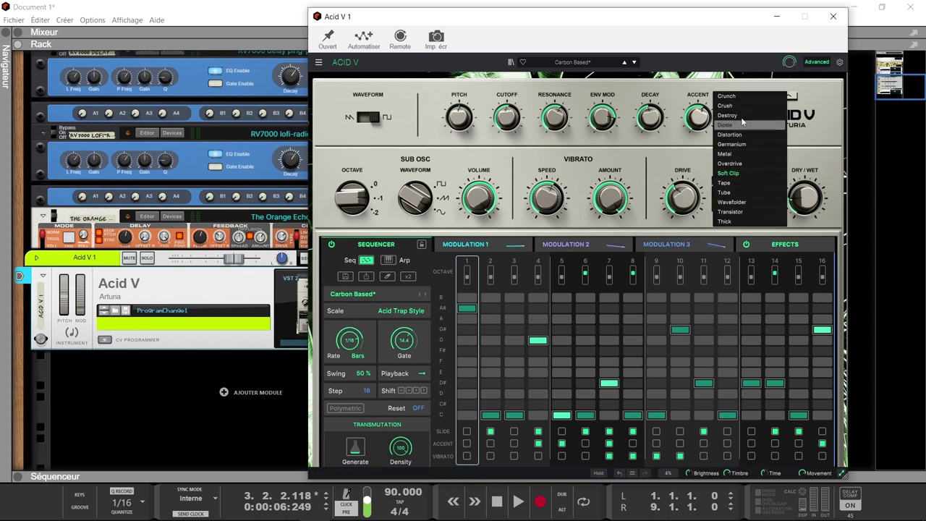
click(737, 174)
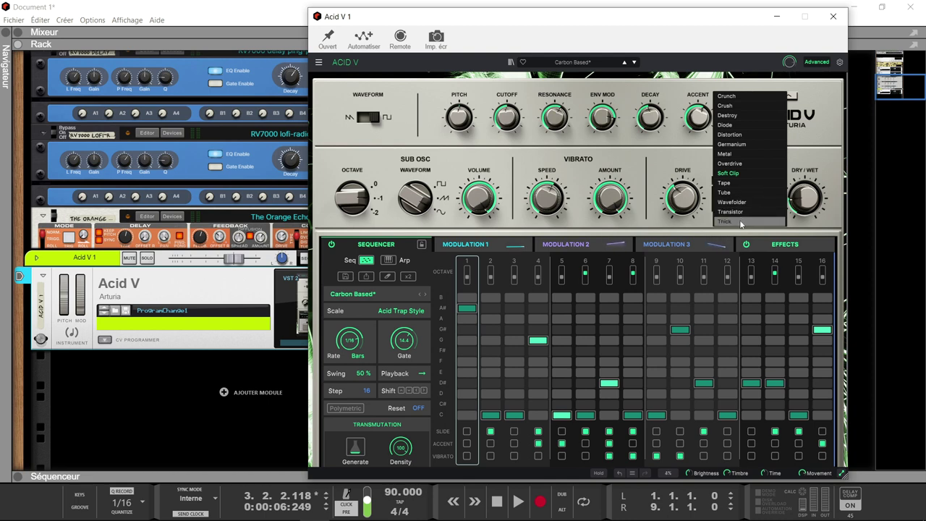
click(695, 227)
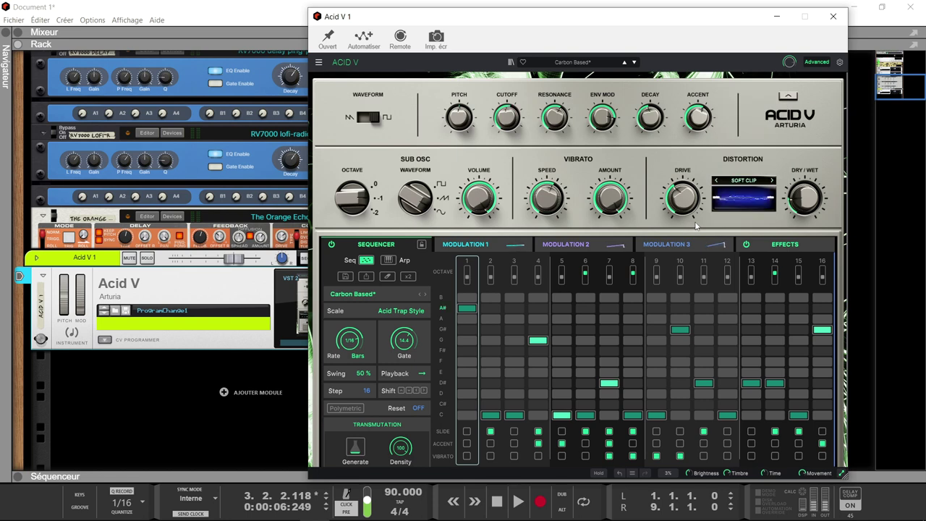
Set the distortion type to Tape and adjust the distortion's drive and dry/wet amounts
mouse_move(678, 191)
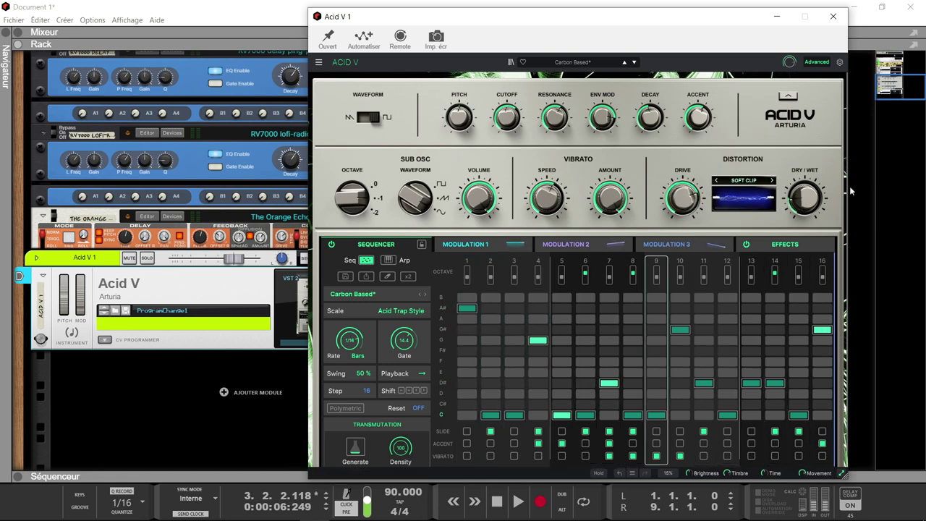
mouse_move(815, 203)
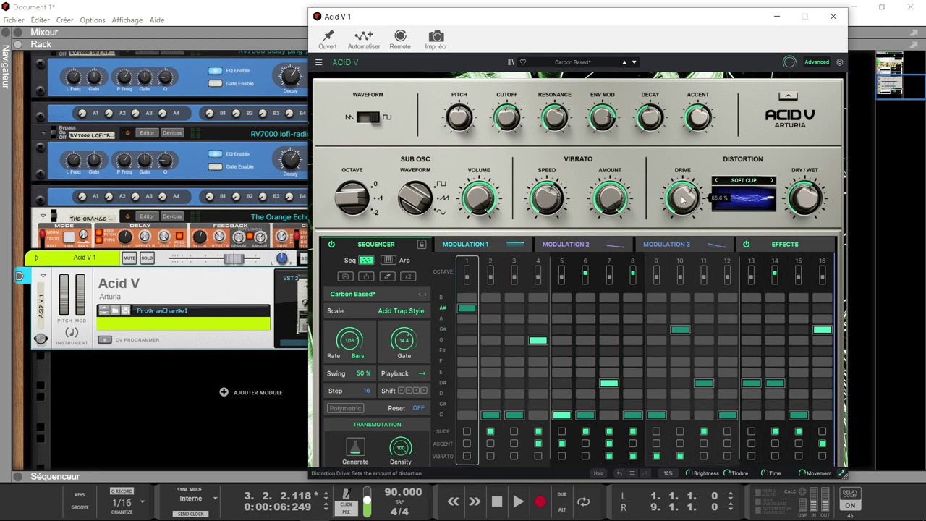
click(743, 179)
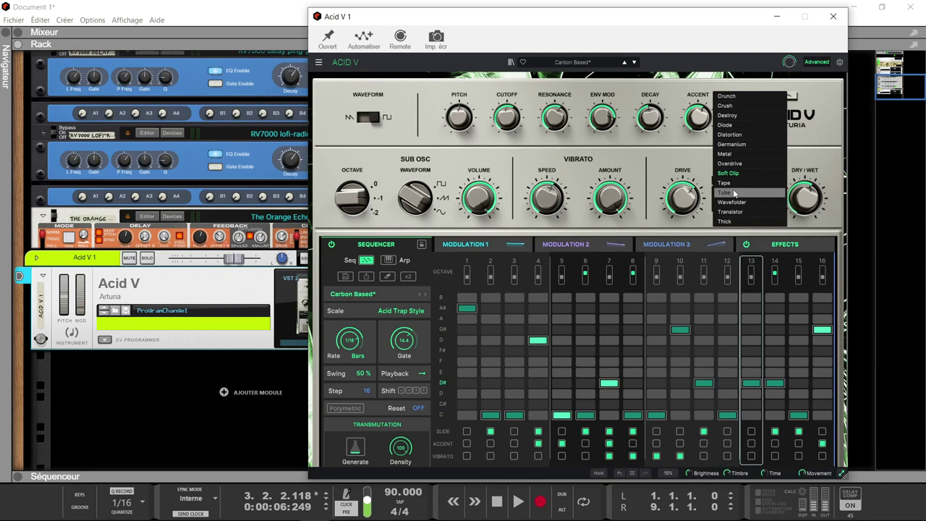
click(724, 183)
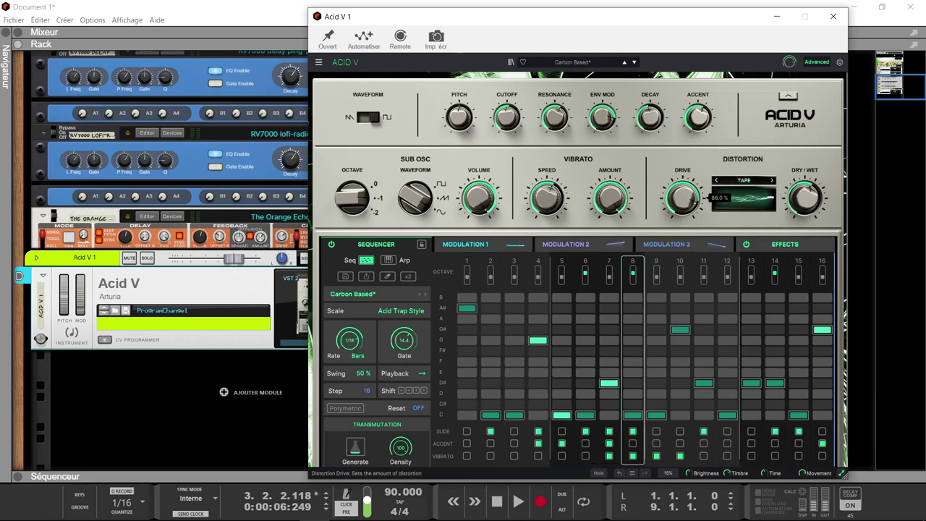
drag(682, 198, 686, 172)
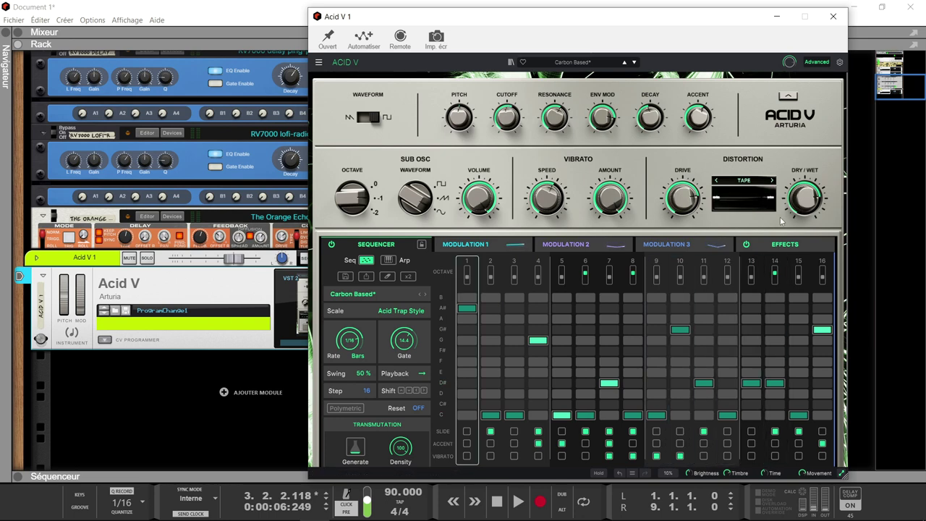
Open the effects section and examine the effect types offered for the fourth slot
click(767, 246)
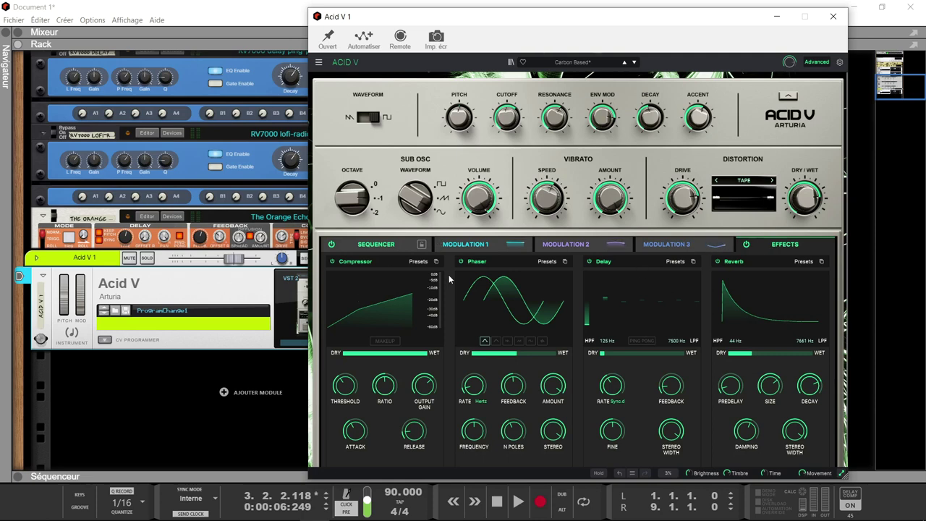
click(731, 262)
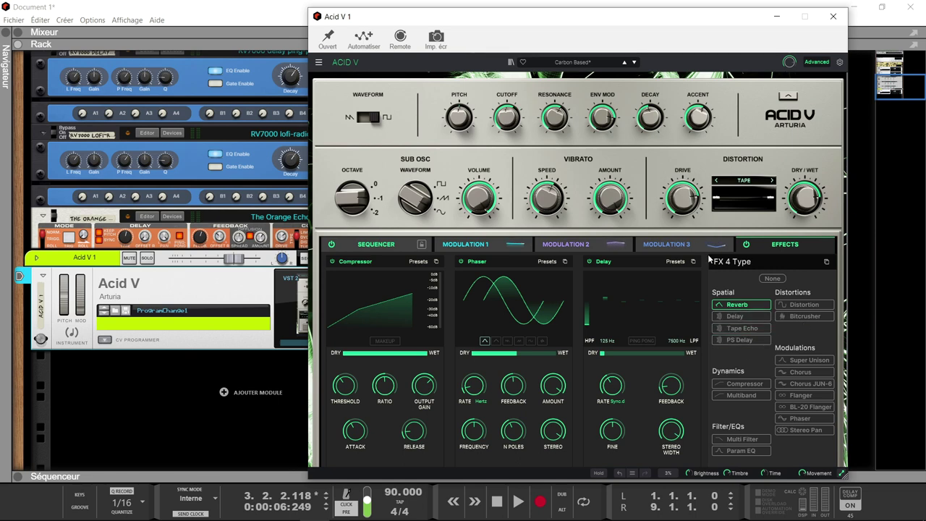
Open Modulation 3 and load the ADSR Brass preset as its function shape
click(662, 245)
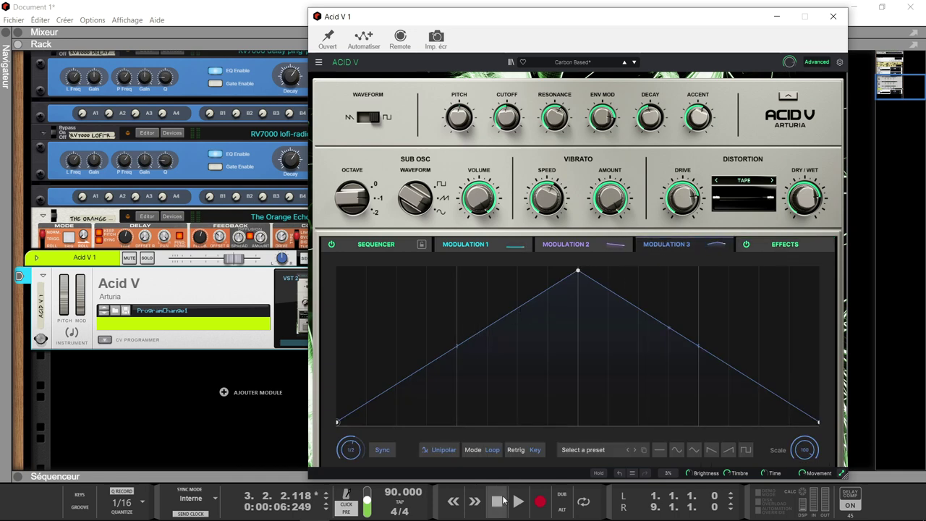
click(587, 449)
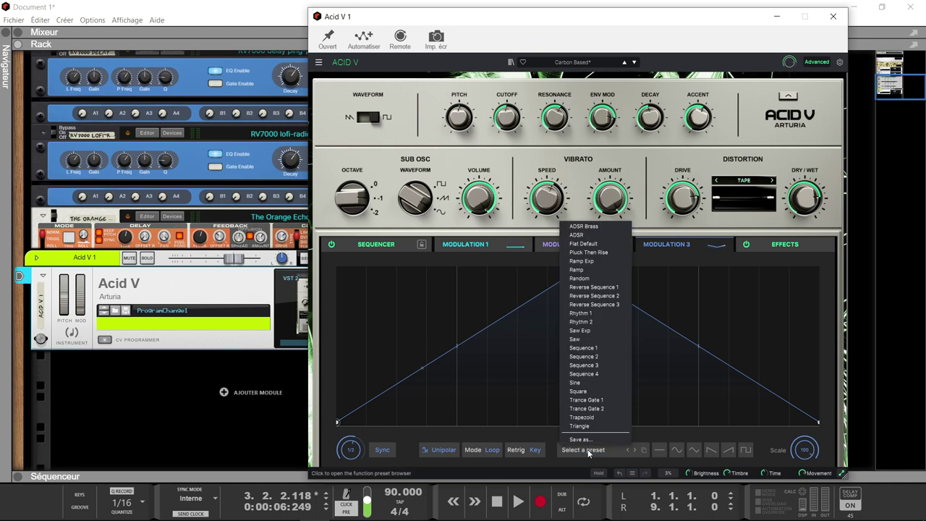
click(593, 226)
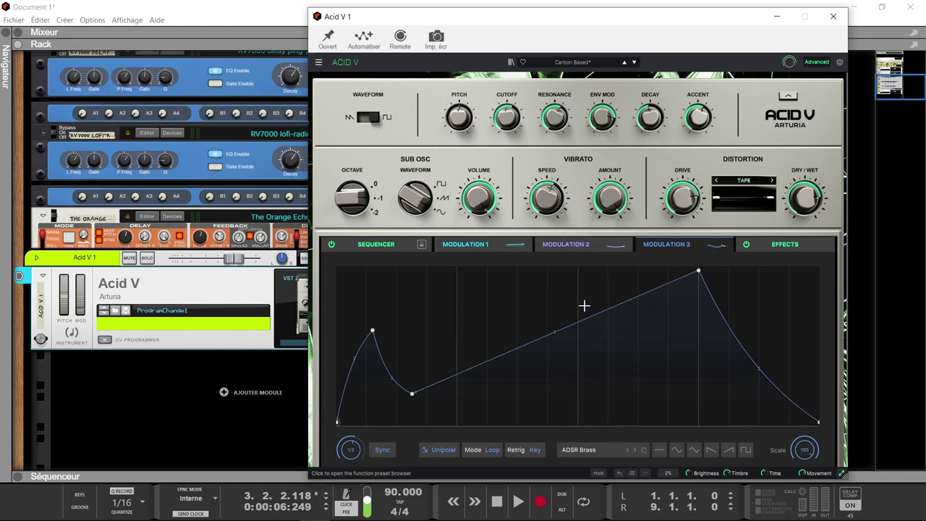
Reshape the Modulation 3 curve by moving its first two inner points and adding one that makes a vertical rise
drag(411, 395, 447, 277)
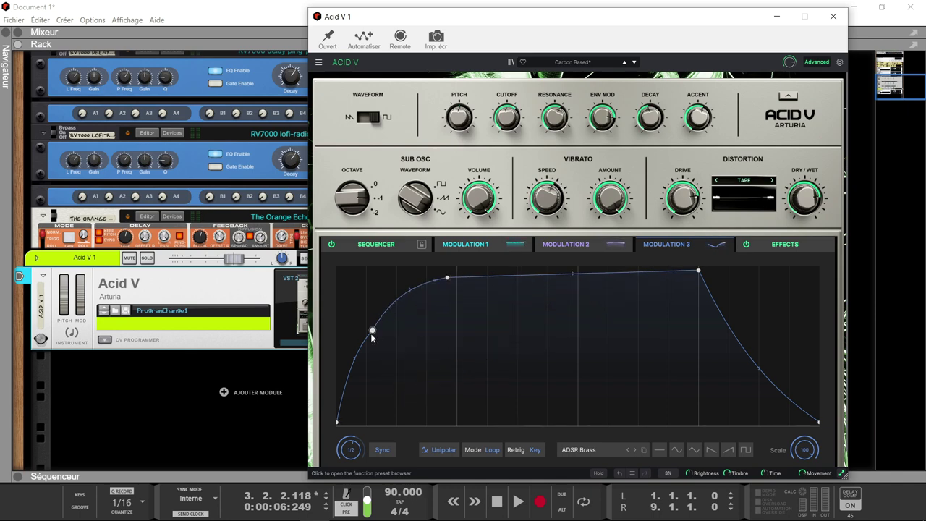
drag(372, 333, 388, 367)
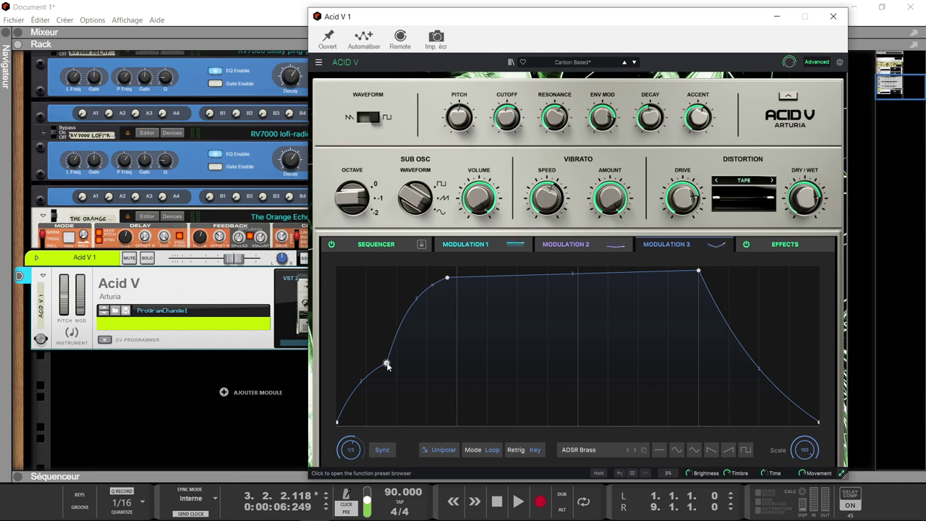
drag(387, 364, 386, 422)
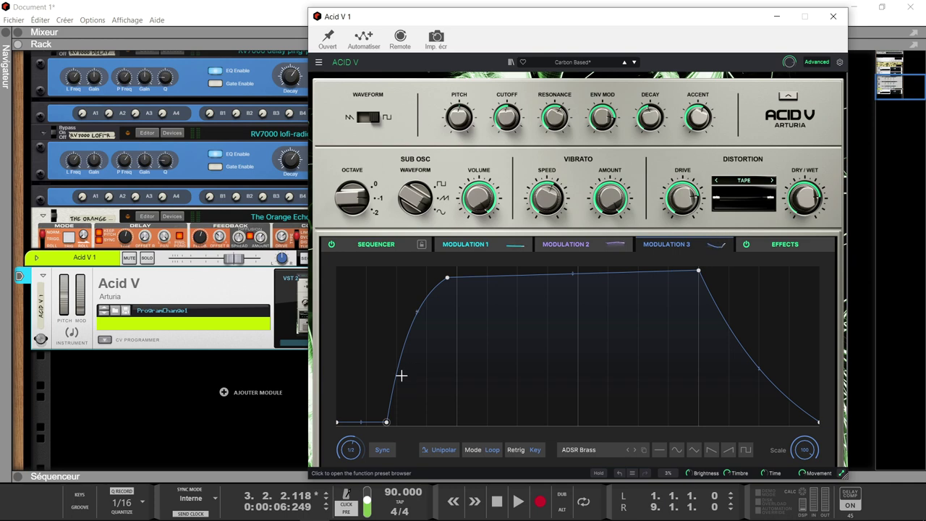
click(397, 362)
drag(397, 363, 719, 244)
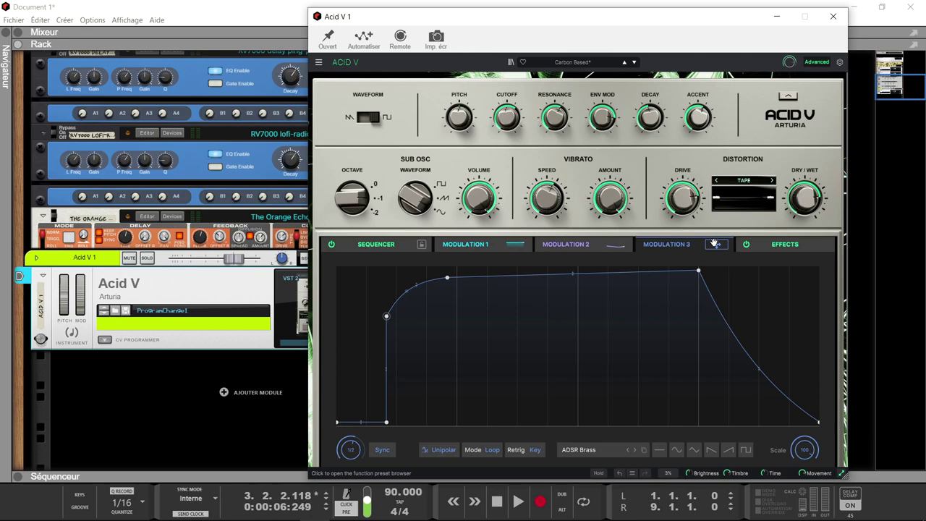
Assign Modulation 3 to the distortion drive and adjust its modulation amount
drag(714, 244, 682, 194)
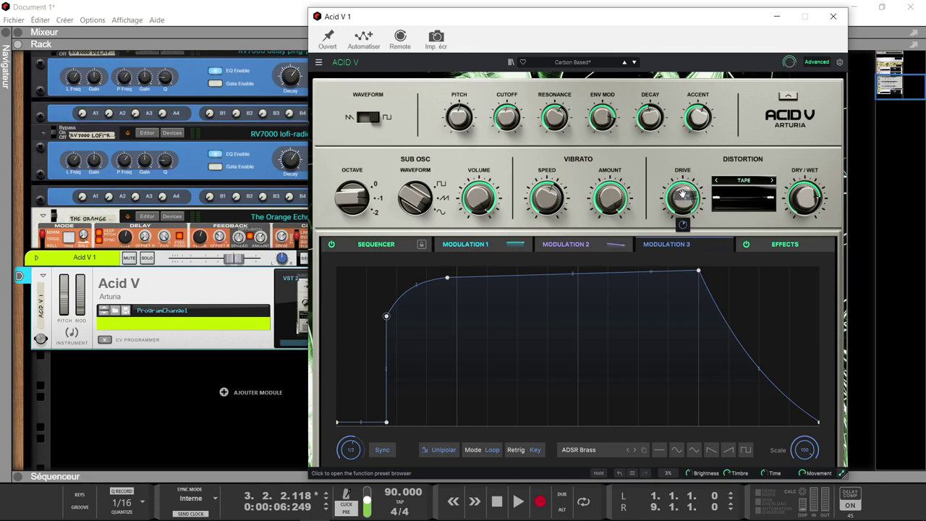
mouse_move(682, 224)
mouse_down()
mouse_move(682, 211)
mouse_move(684, 227)
mouse_up()
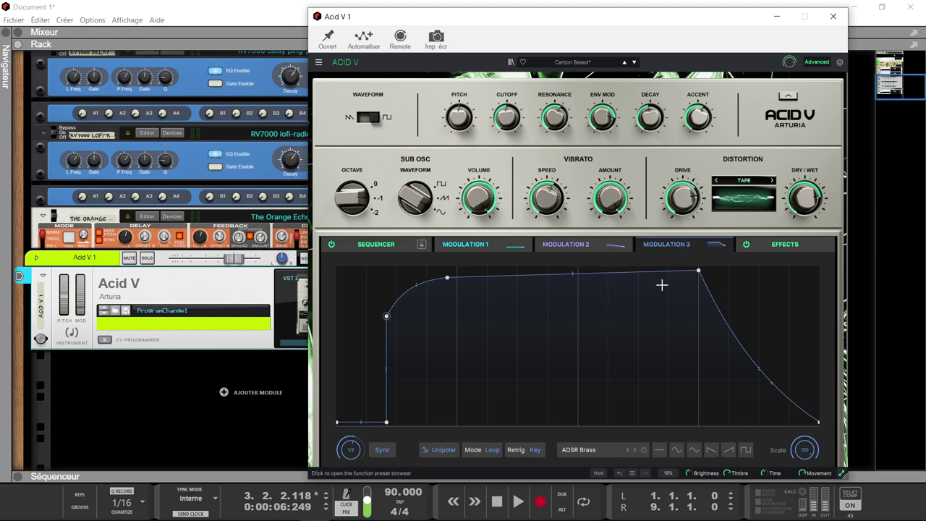
Load the Sequence 1 preset in Modulation 3, try Bipolar polarity and set it back to Unipolar
click(597, 449)
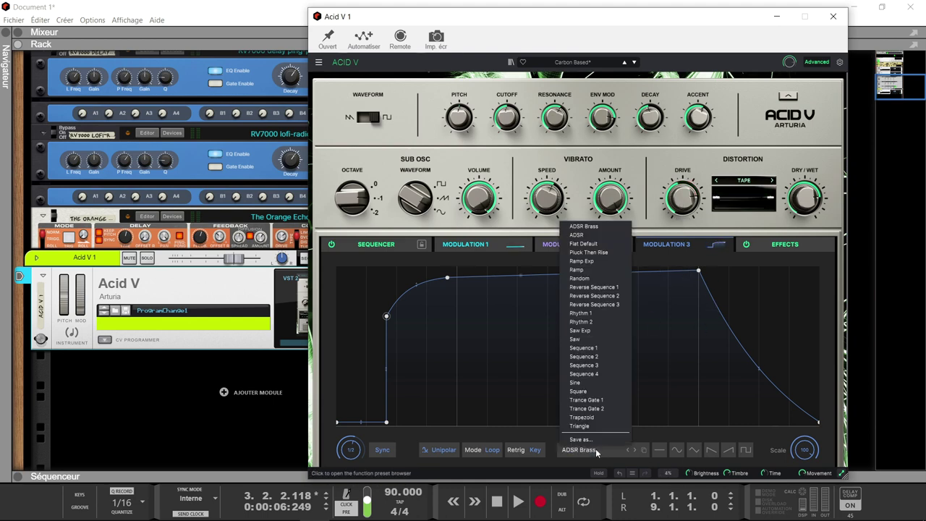
click(584, 348)
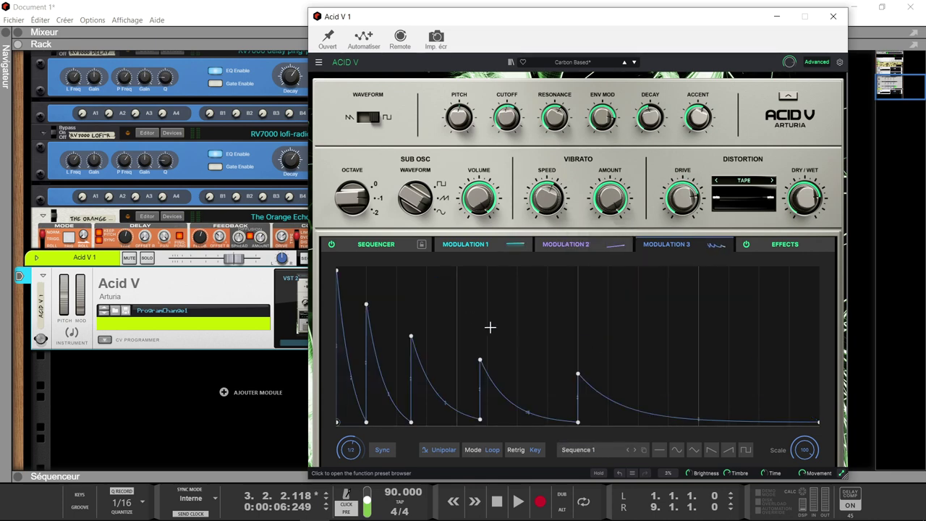
click(434, 450)
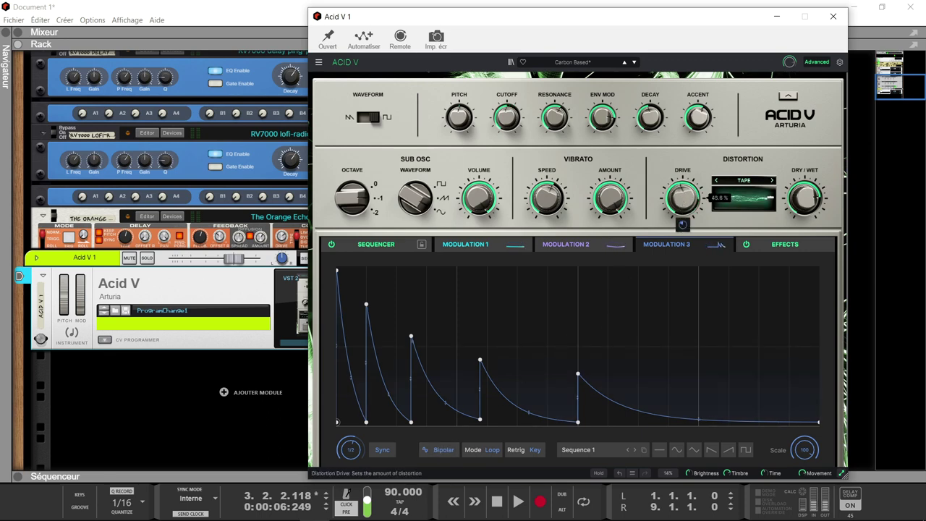
mouse_move(685, 228)
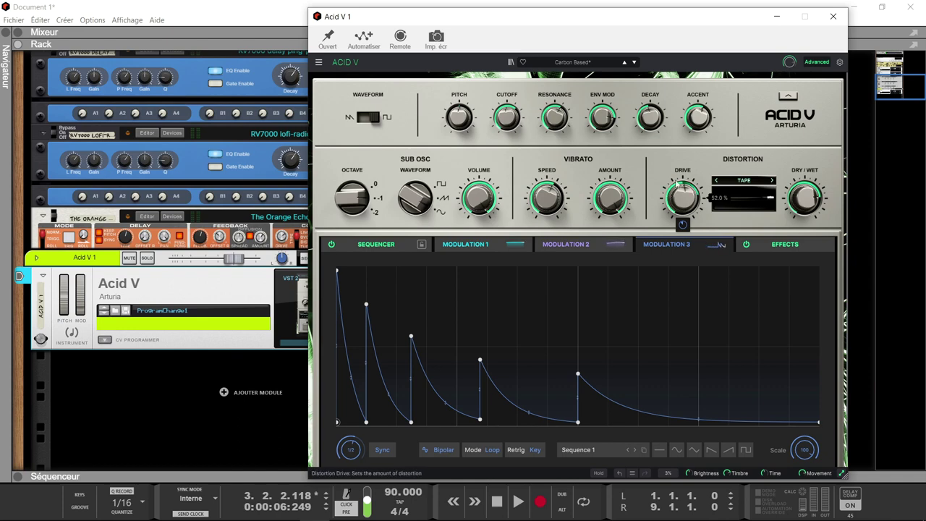
click(441, 450)
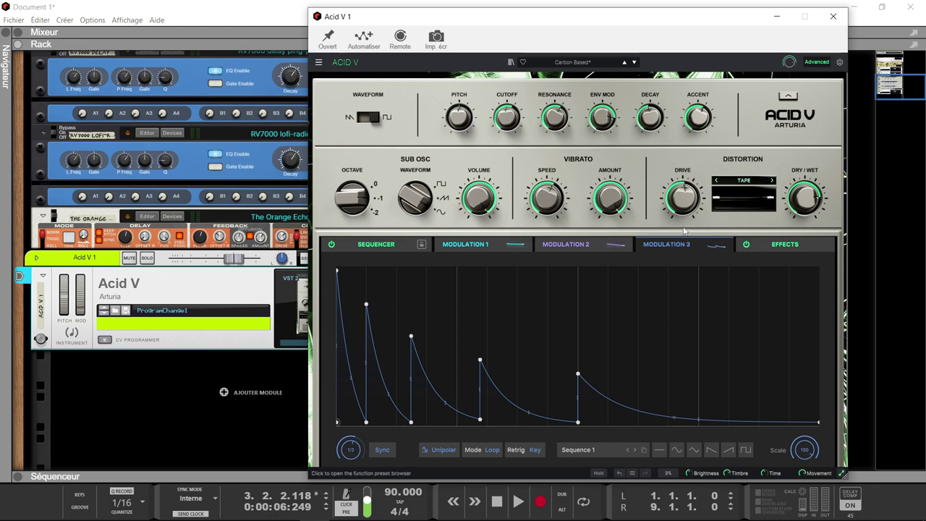
Try Modulation 3 amounts of -0.240, -1.00, 1.00 and -0.600 on the distortion drive
drag(683, 229, 684, 237)
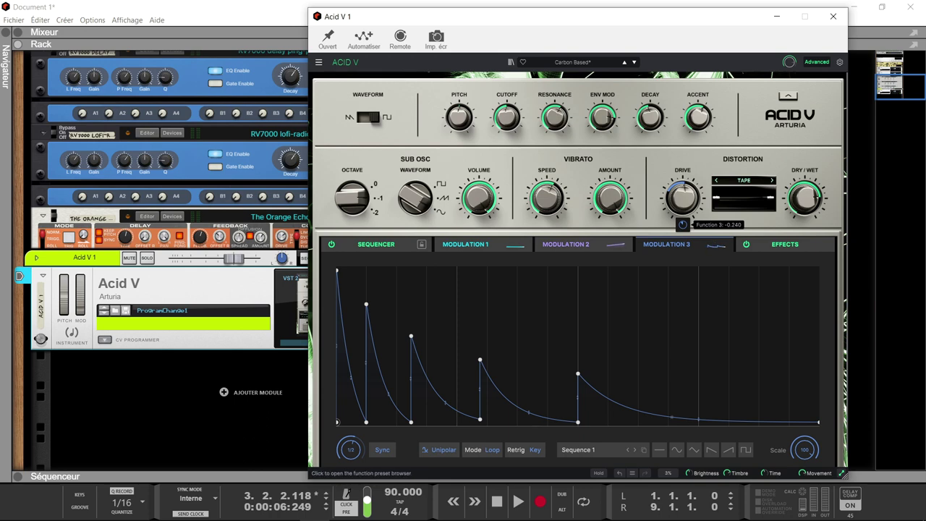
drag(682, 225, 682, 245)
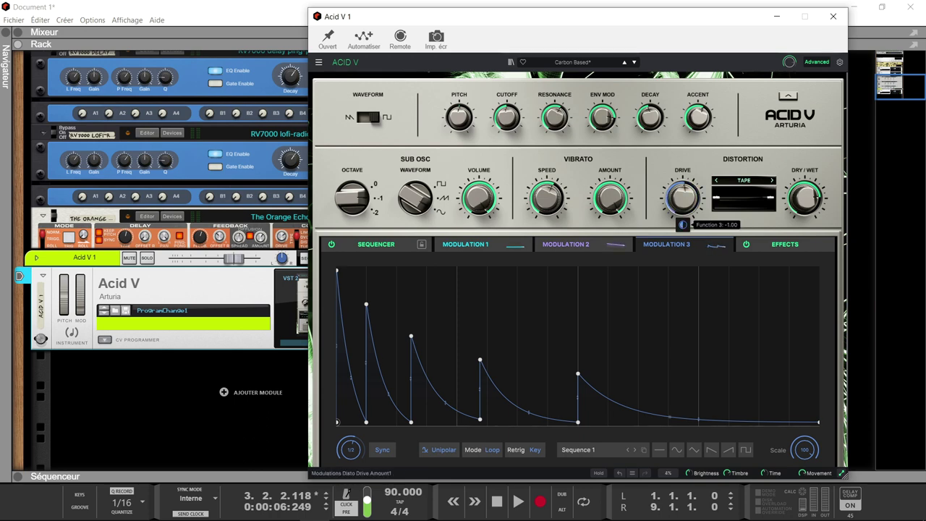
drag(682, 224, 682, 199)
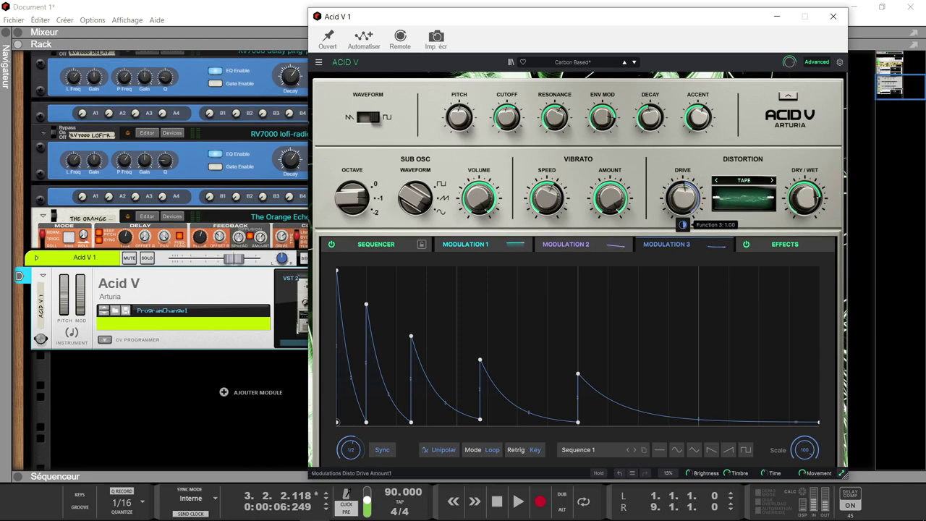
drag(682, 224, 682, 249)
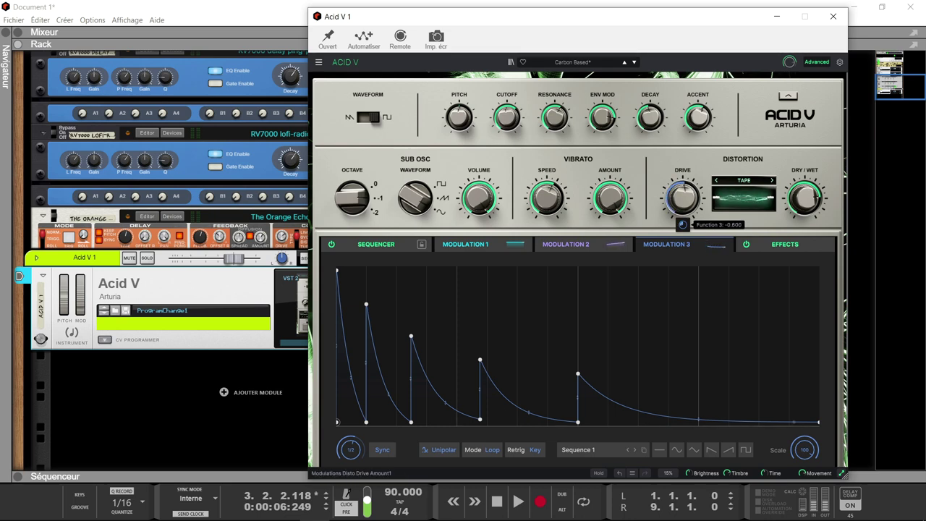
Assign Modulation 3 to the filter cutoff and change the sub oscillator's octave and waveform
mouse_move(714, 248)
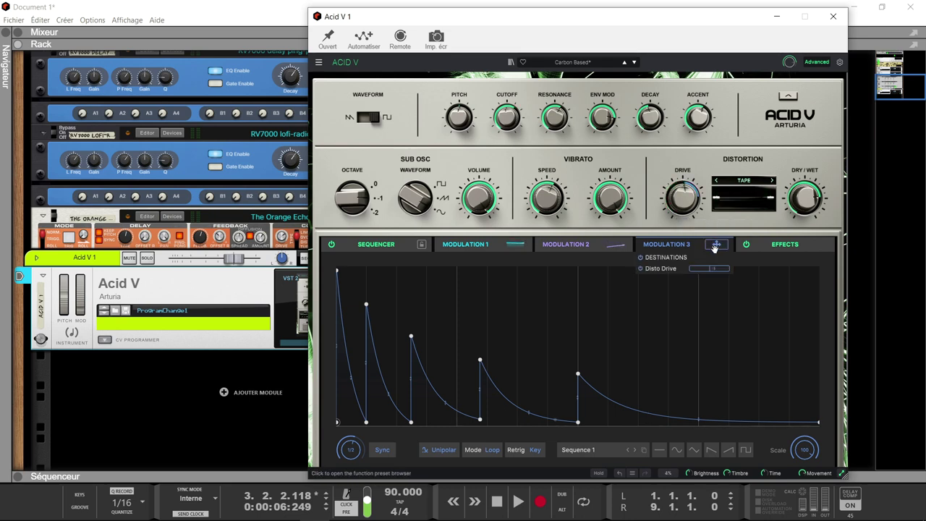
drag(715, 247, 514, 145)
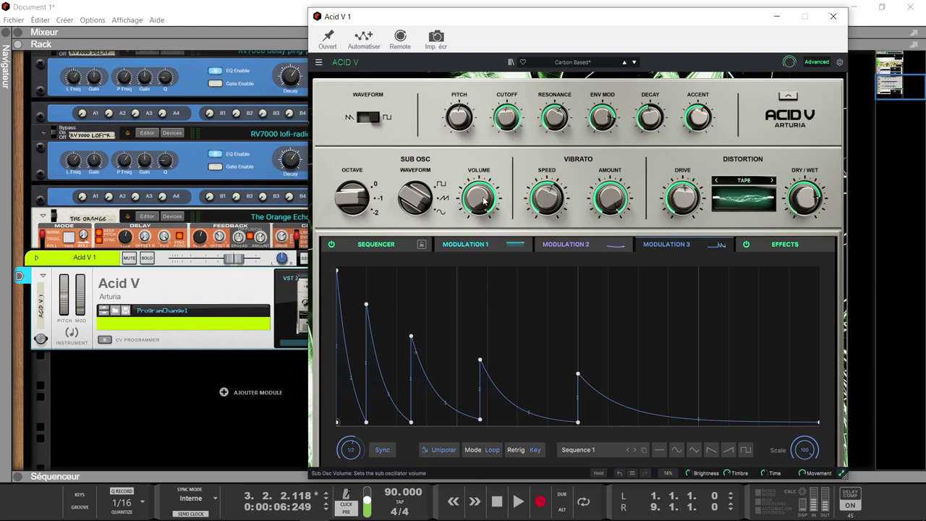
drag(344, 194, 344, 187)
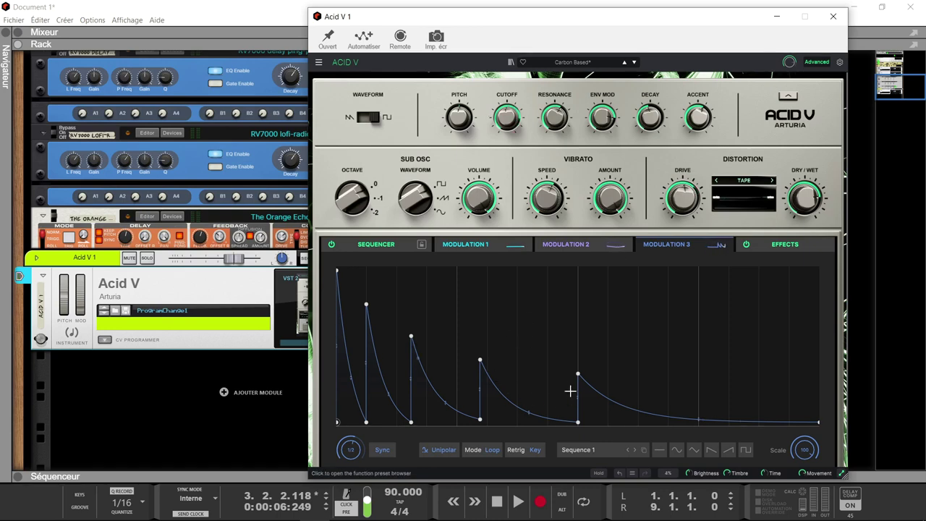
Reshape the Modulation 3 Sequence 1 curve by adding two high points in its later segments
drag(616, 401, 708, 287)
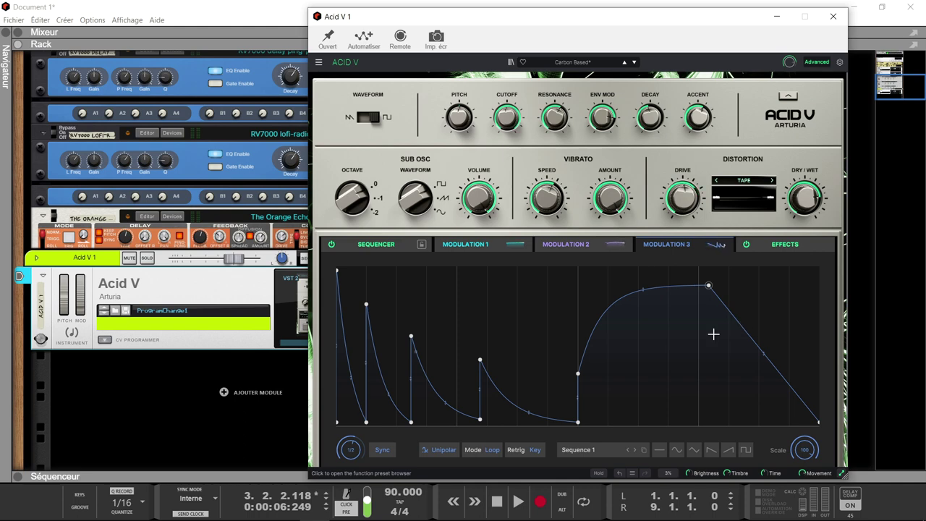
drag(505, 399, 533, 300)
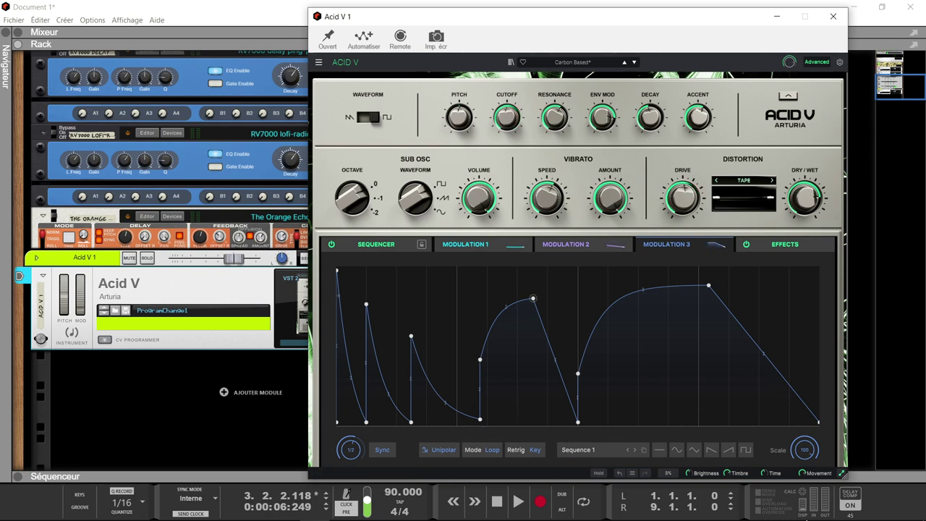
Load the Sine shape in Modulation 3 and set its synced rate to 1/8
click(677, 449)
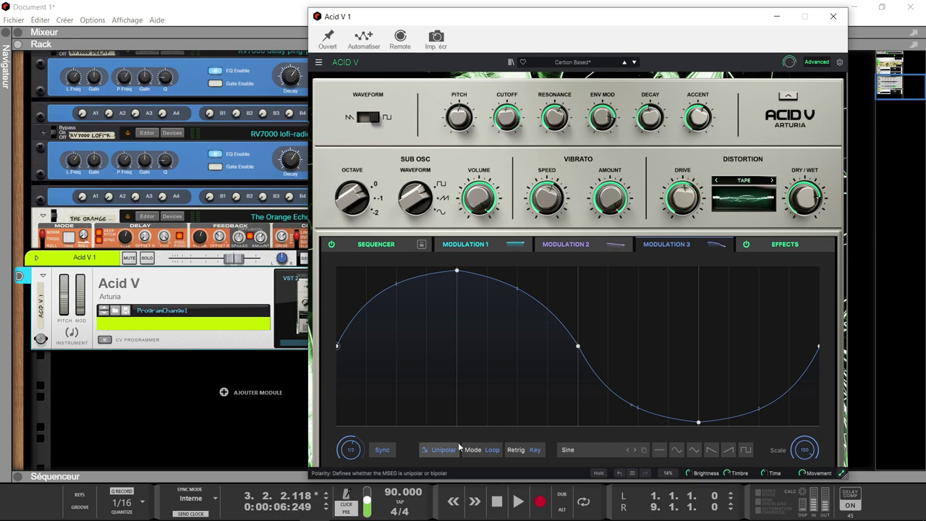
click(383, 450)
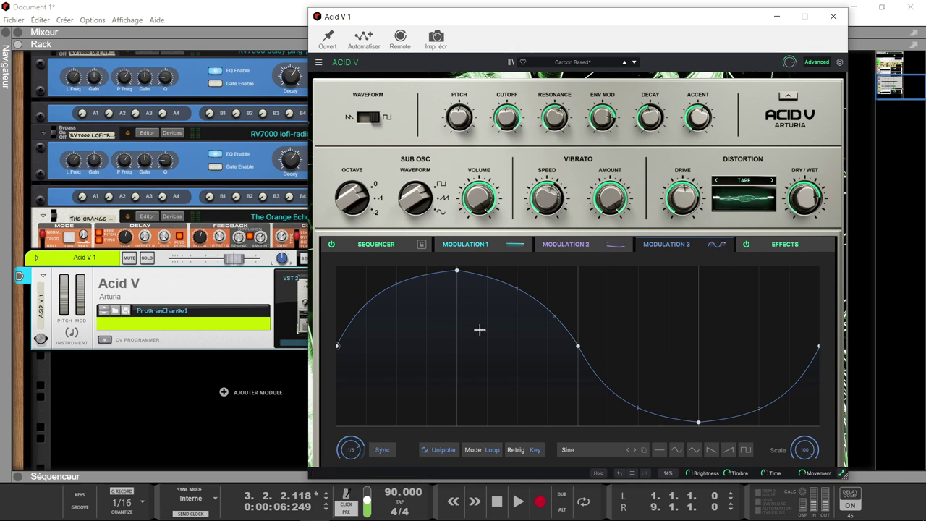
mouse_move(506, 115)
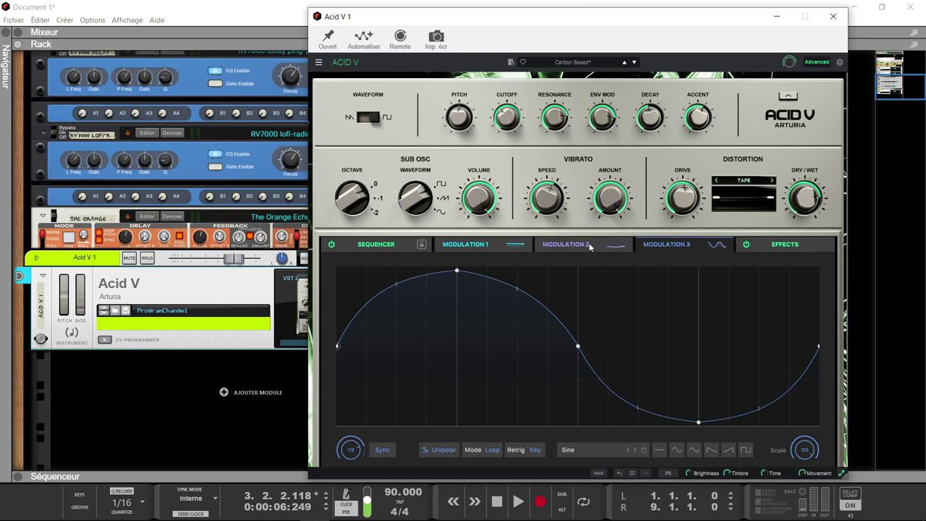
View the Modulation 1 and Modulation 2 curves and return to Modulation 3
click(471, 245)
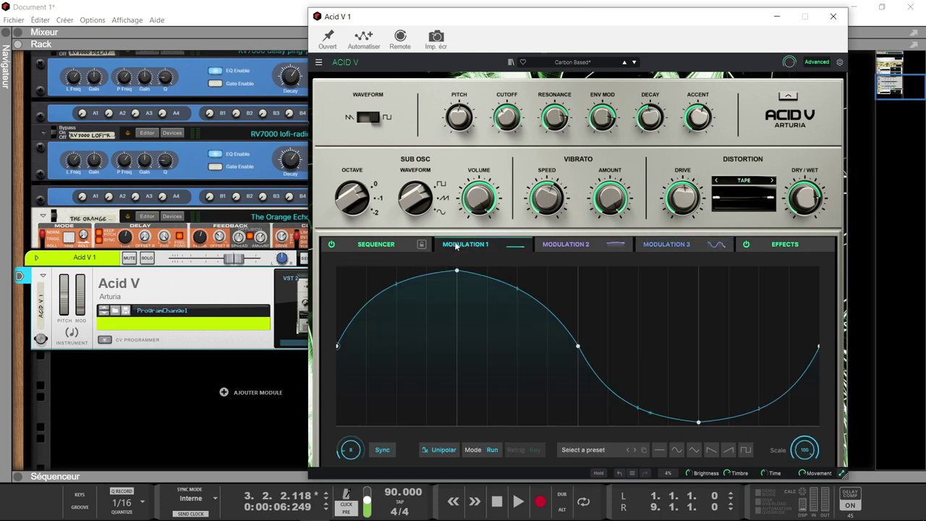
click(557, 245)
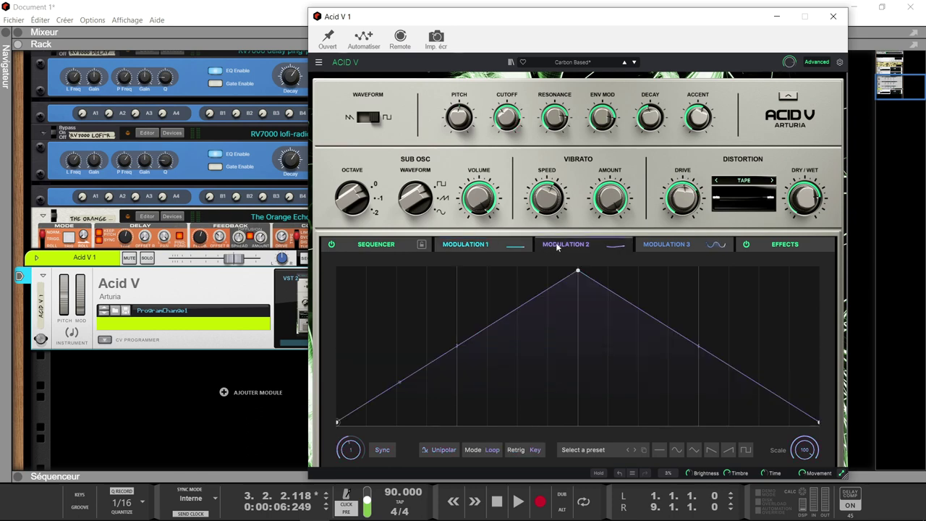
click(669, 245)
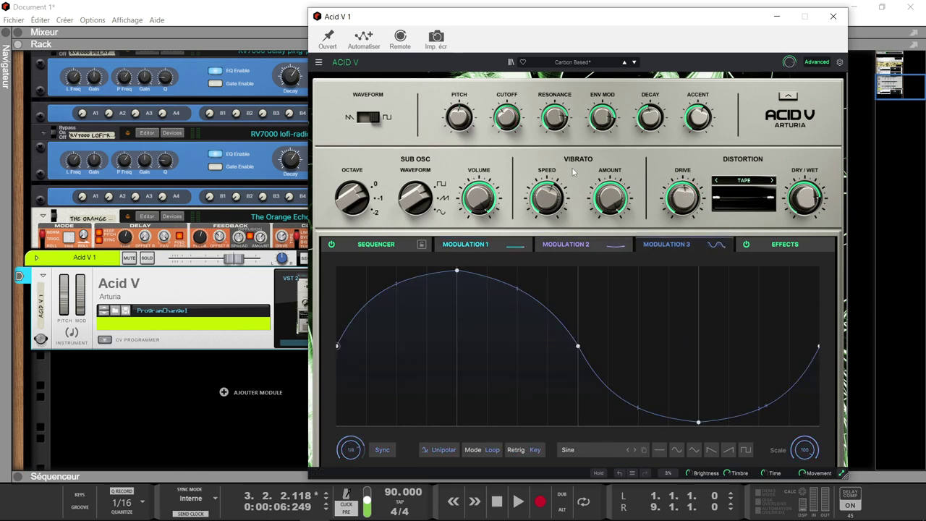
Try assigning Modulation 2 to Env Mod and set Env Mod to 0.477
drag(613, 246, 606, 120)
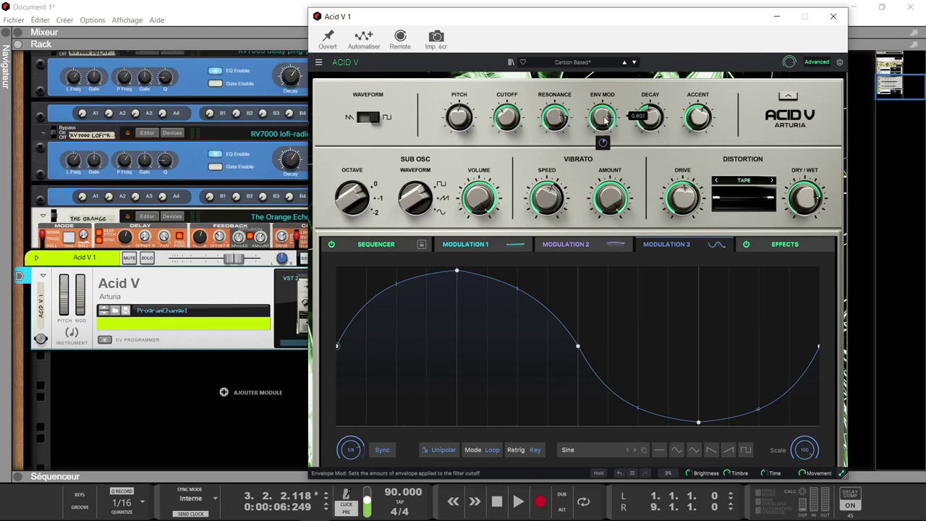
scroll(609, 121, down, 3)
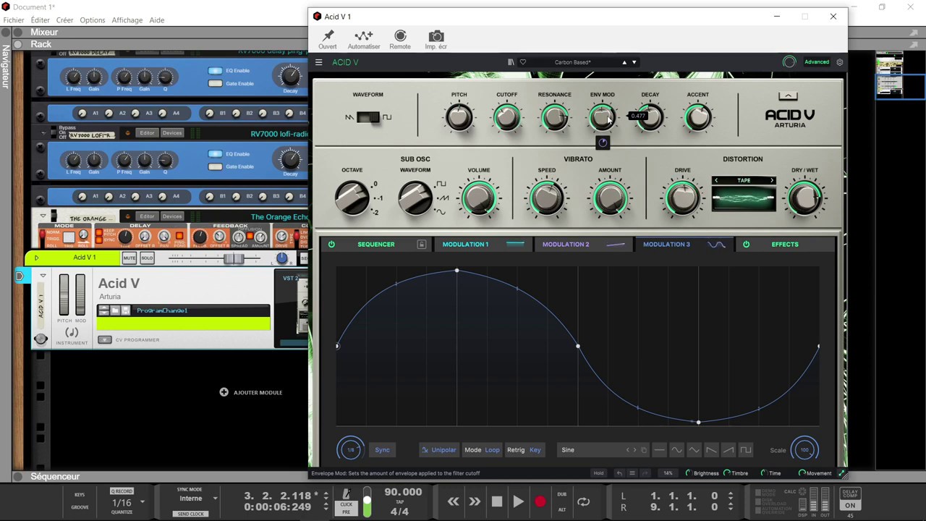
Try the Triangle, Sine and Saw shapes in Modulation 2 and load the Rhythm 2 preset
click(595, 244)
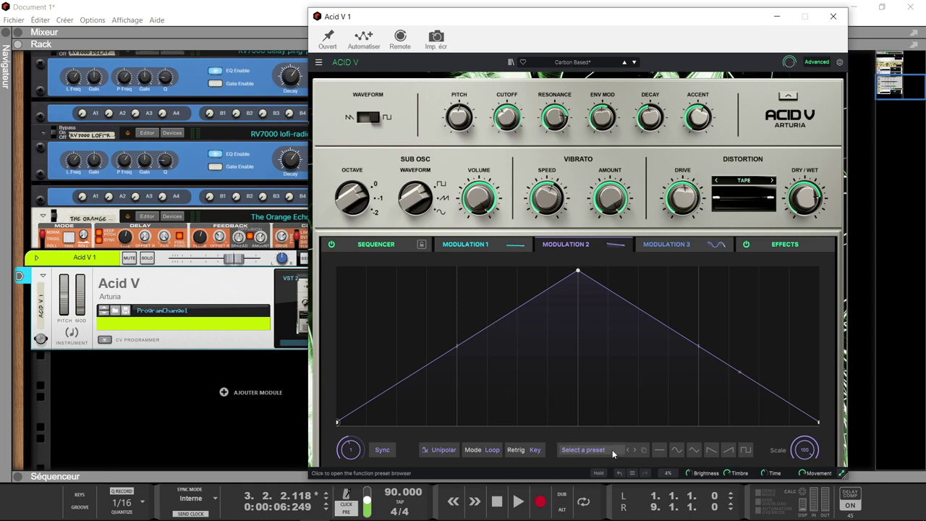
click(695, 450)
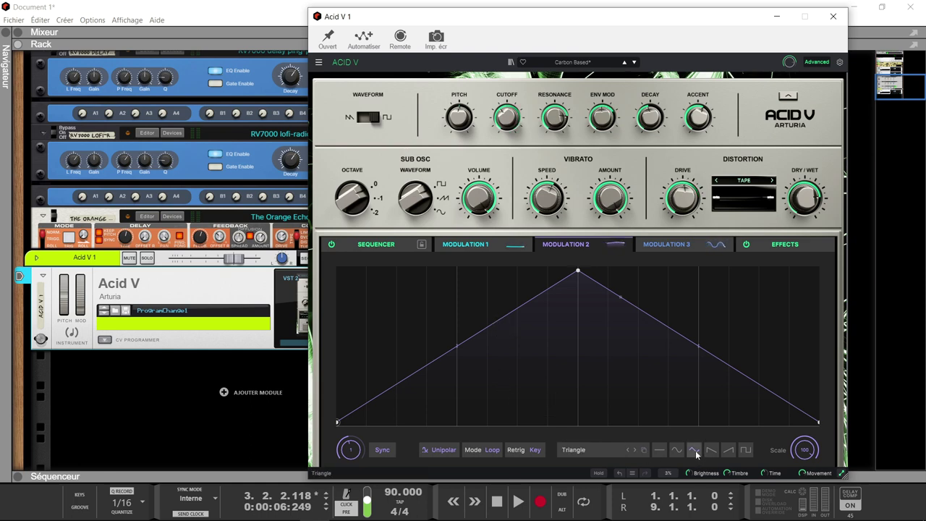
click(672, 452)
click(692, 450)
click(713, 447)
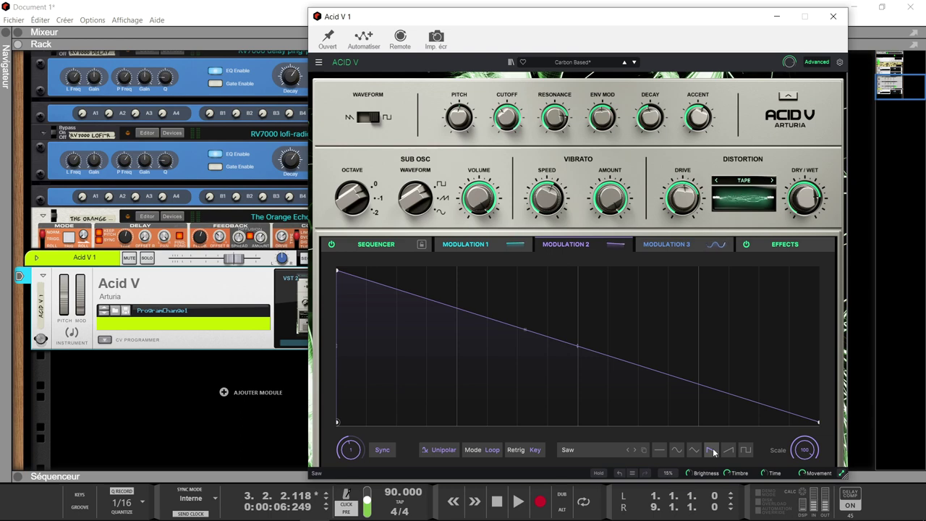
click(674, 453)
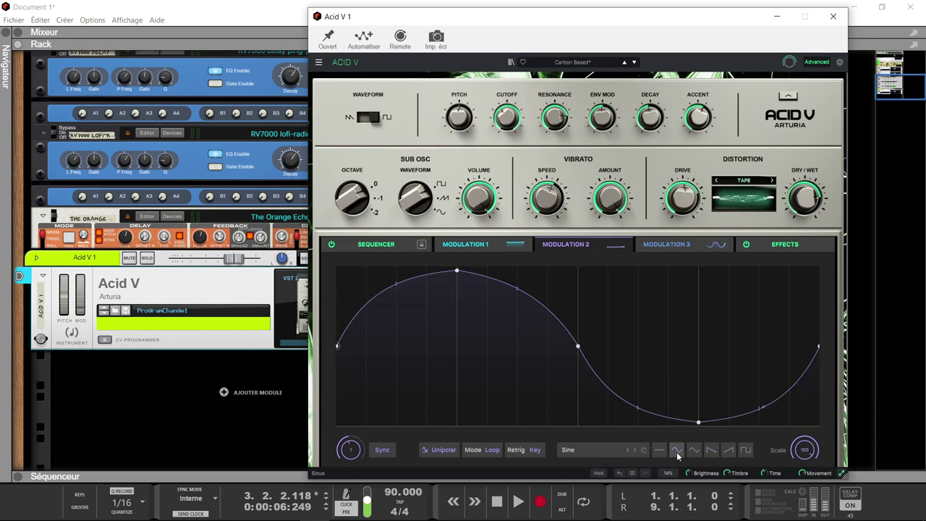
click(601, 449)
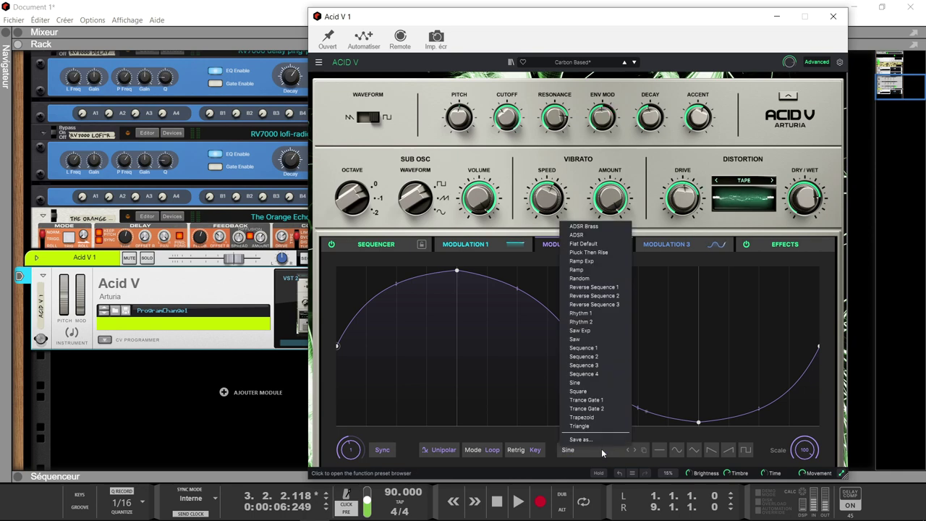
click(590, 322)
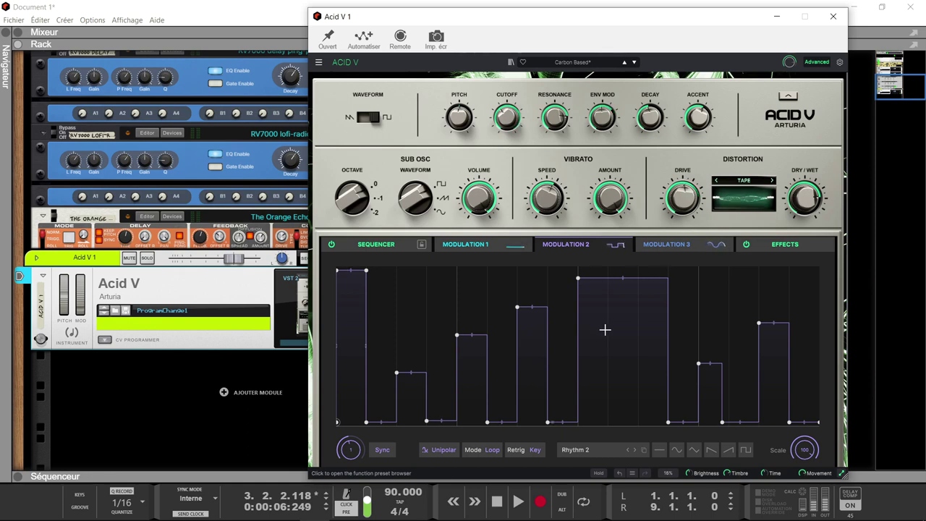
Assign the Rhythm 2 curve of Modulation 2 to Env Mod and set Env Mod to 0.117
drag(614, 244, 602, 119)
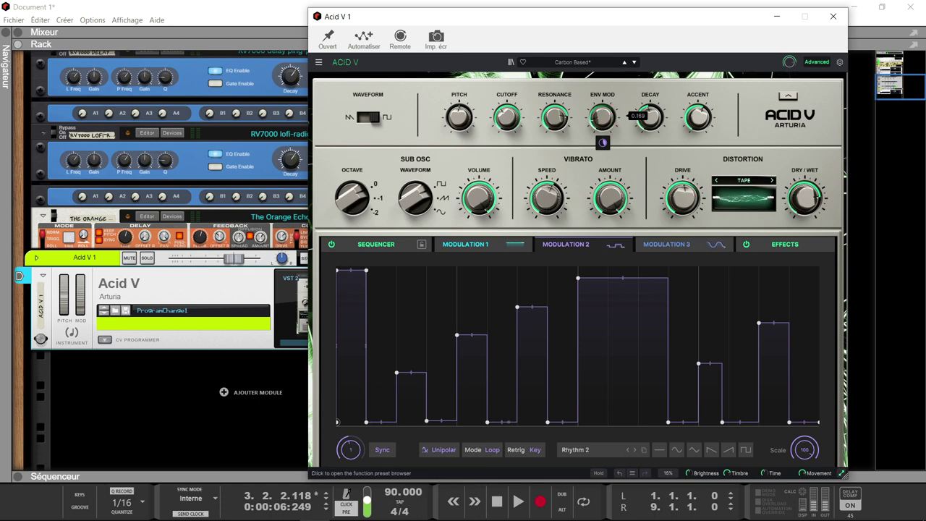
drag(598, 119, 598, 123)
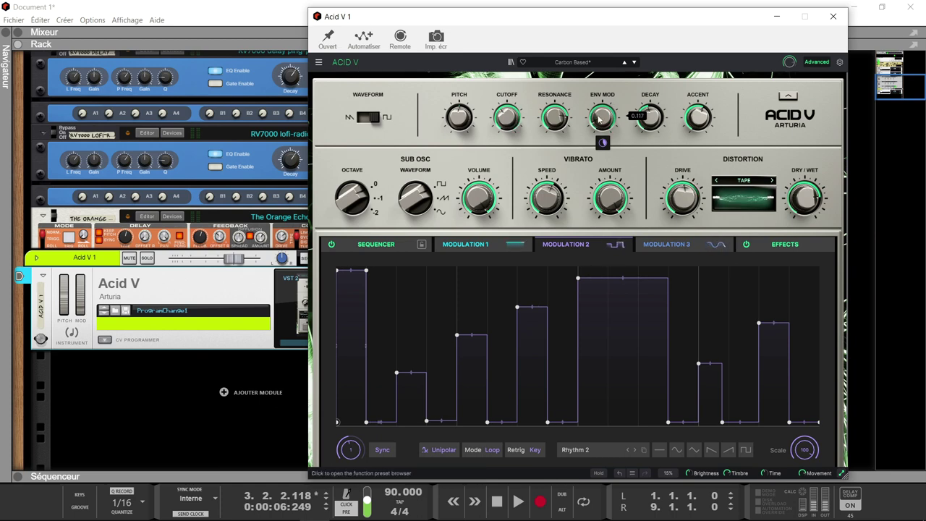
Switch the polarity of Modulation 2 to Bipolar
mouse_move(561, 110)
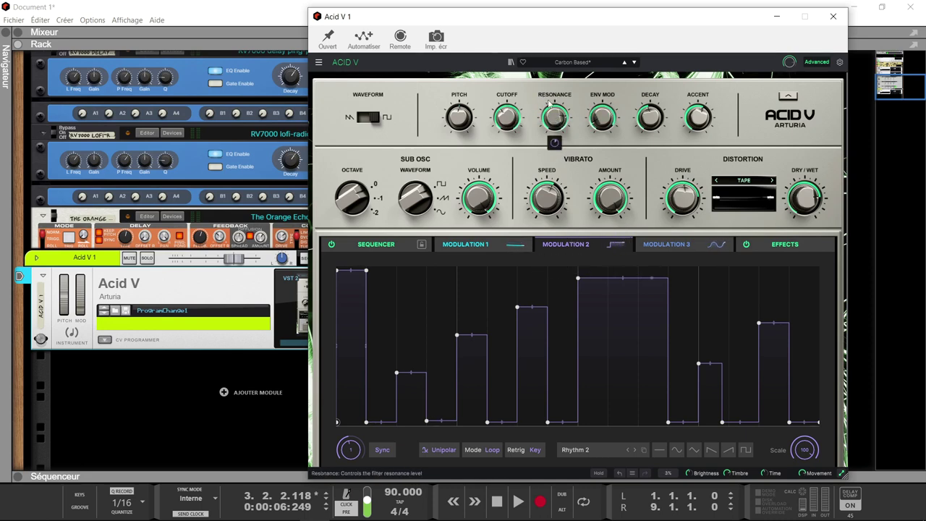
mouse_move(554, 142)
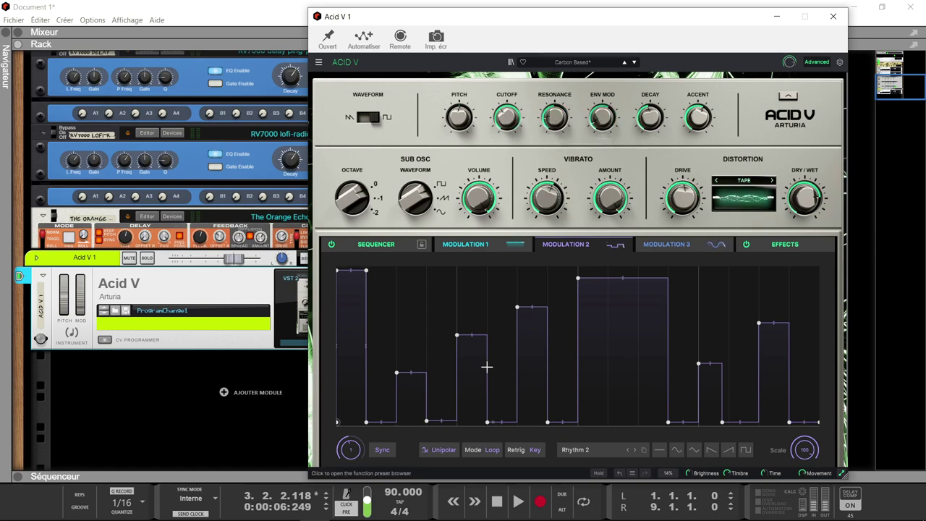
click(436, 451)
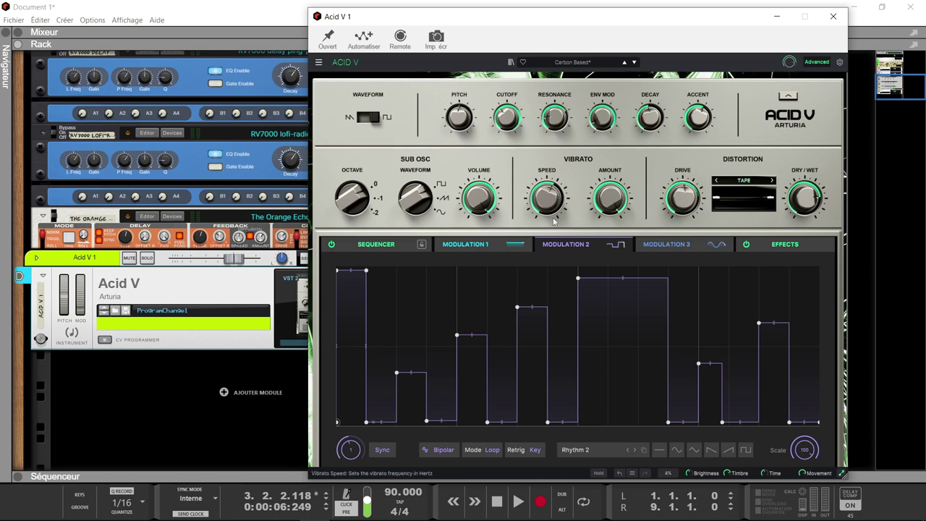
mouse_move(556, 124)
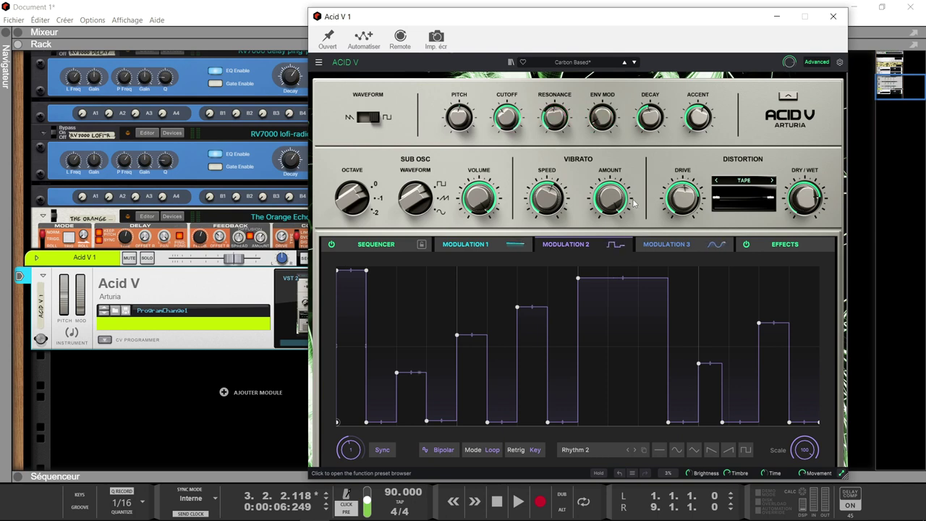
Open the sequencer's Sequence Browser and try the Factory sequences 3-Steps 4, 5-Steps 1, 5-Steps 3 and 5-Steps 6
click(378, 245)
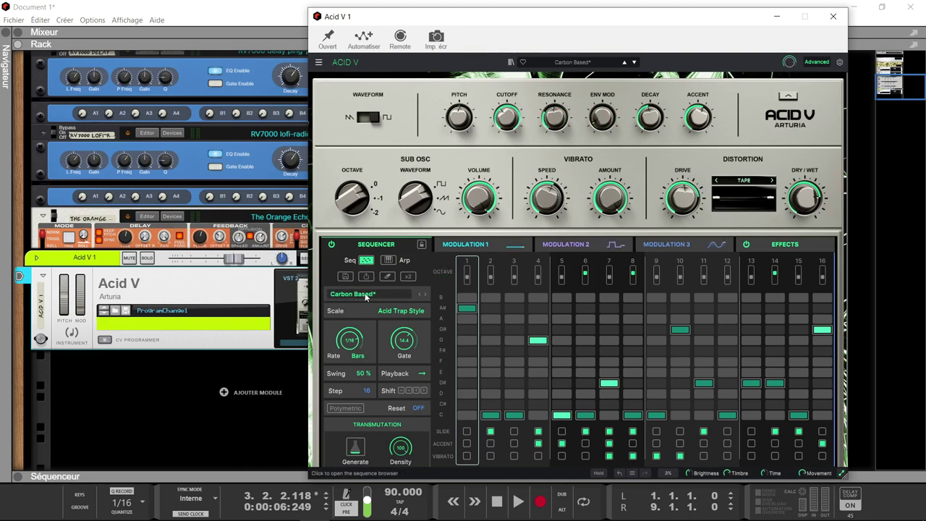
click(389, 293)
click(455, 289)
click(533, 328)
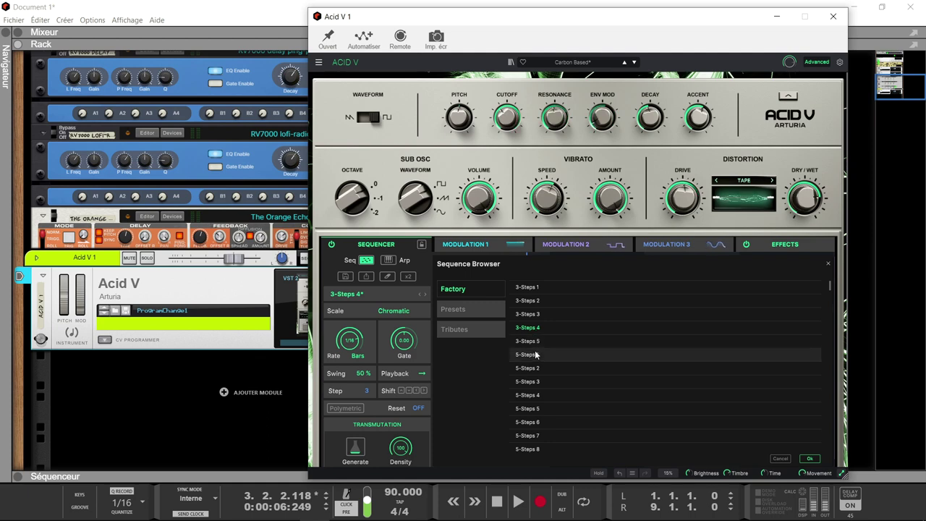
click(535, 354)
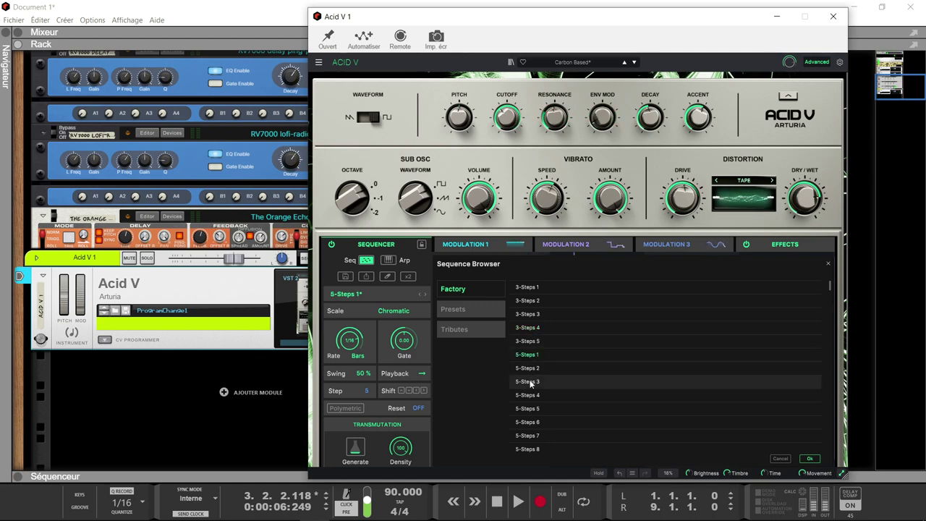
click(530, 382)
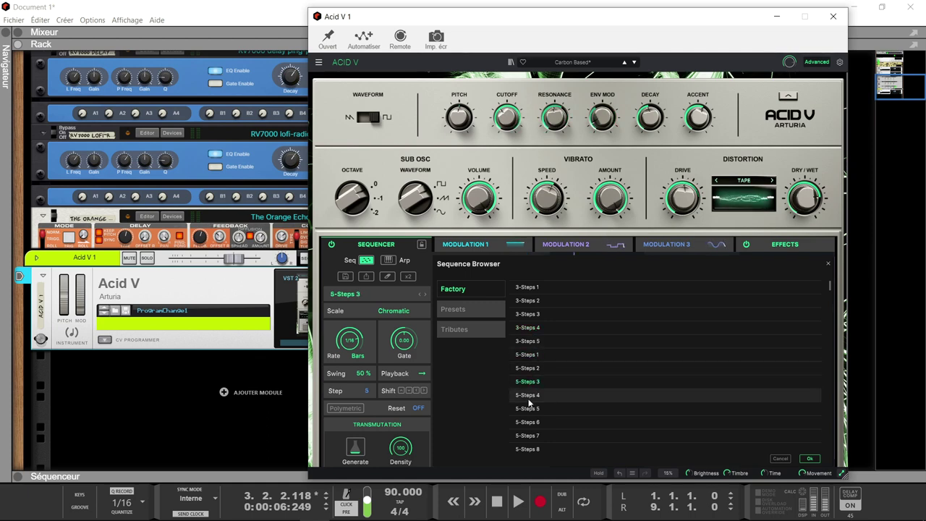
click(527, 422)
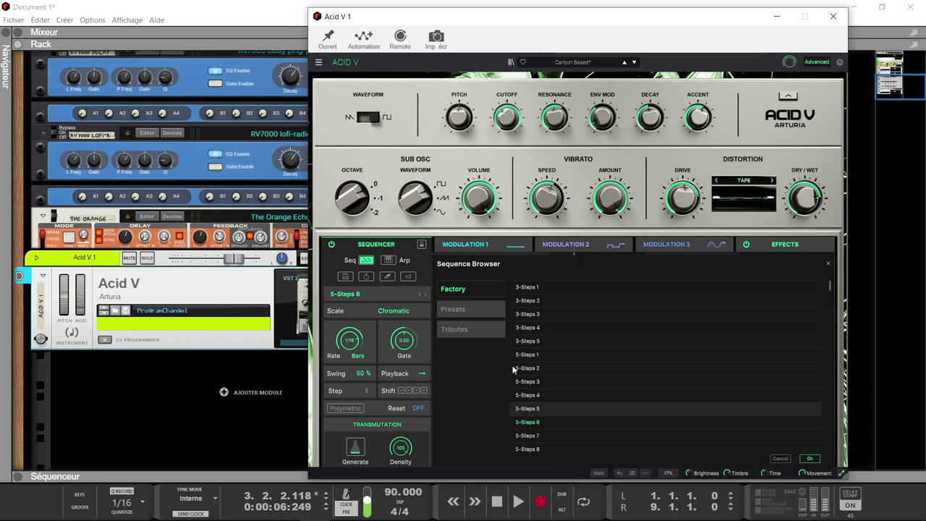
Try the Presets sequences A Legend Is Reborn, Acid Destroyer, Acid Land and Acid Kick, and load Alaska
click(471, 311)
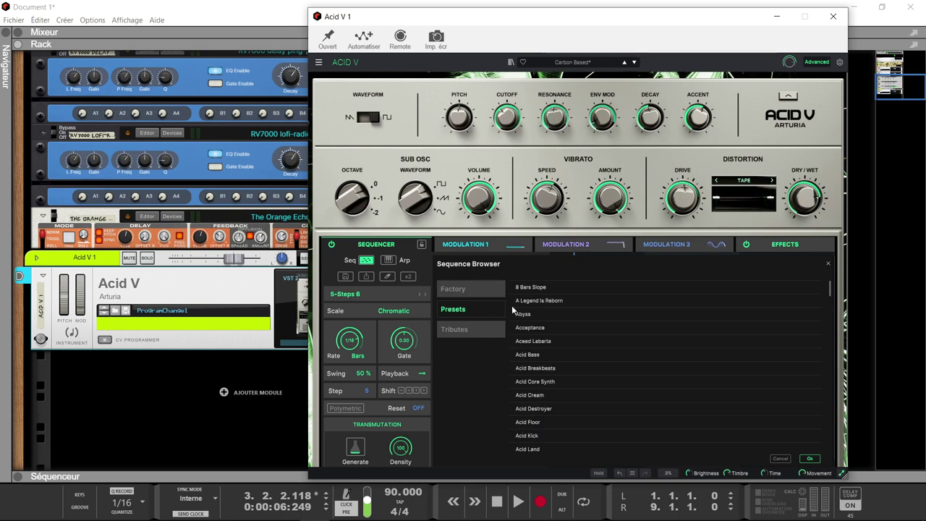
click(531, 351)
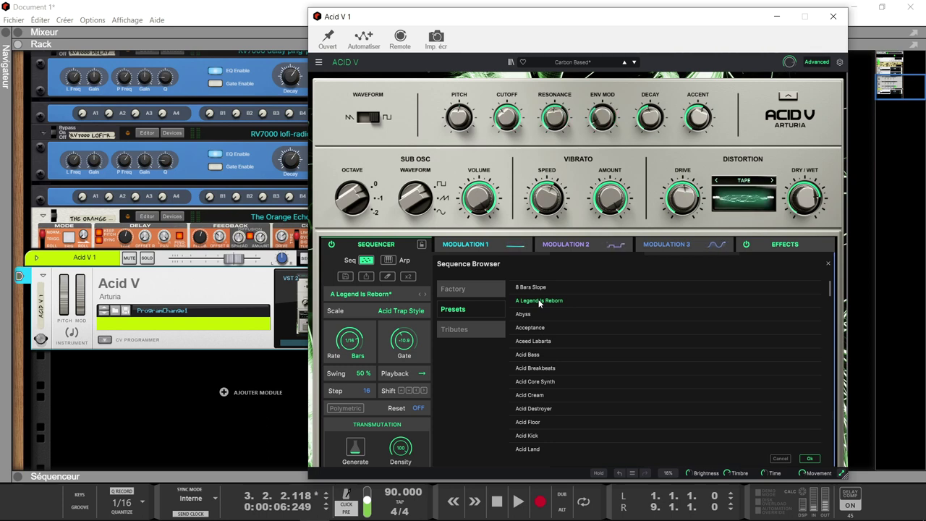
click(542, 411)
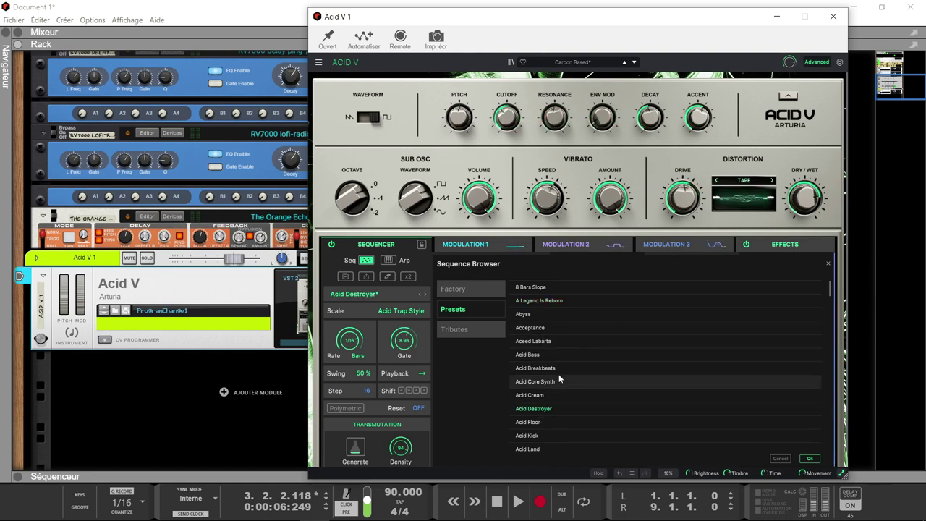
scroll(562, 370, down, 3)
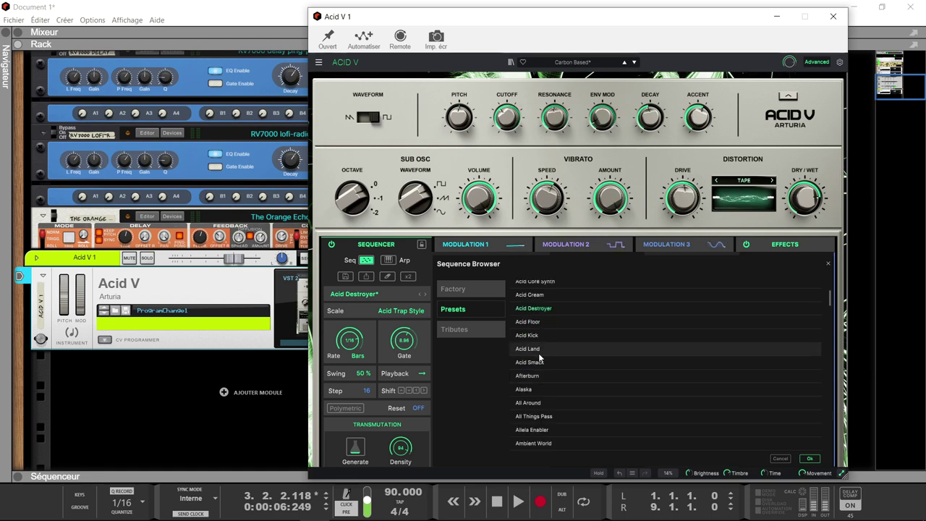
click(536, 352)
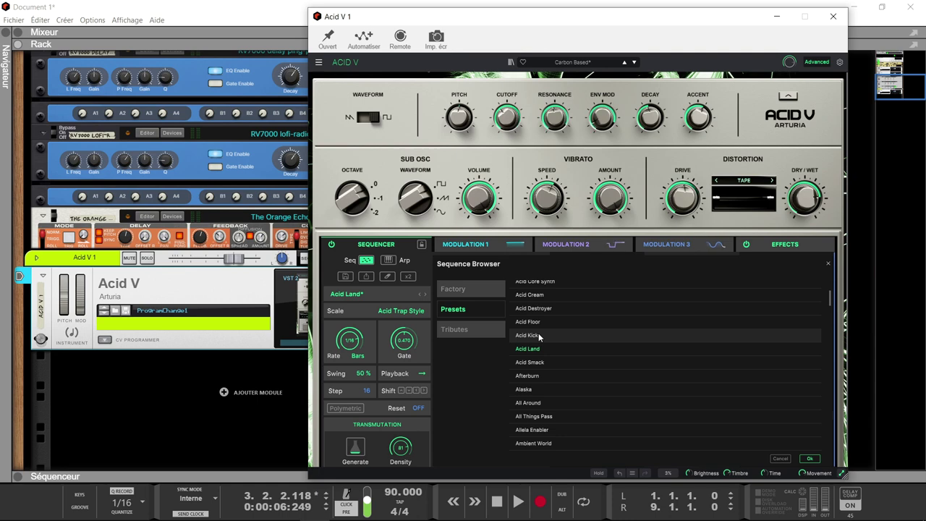
click(538, 335)
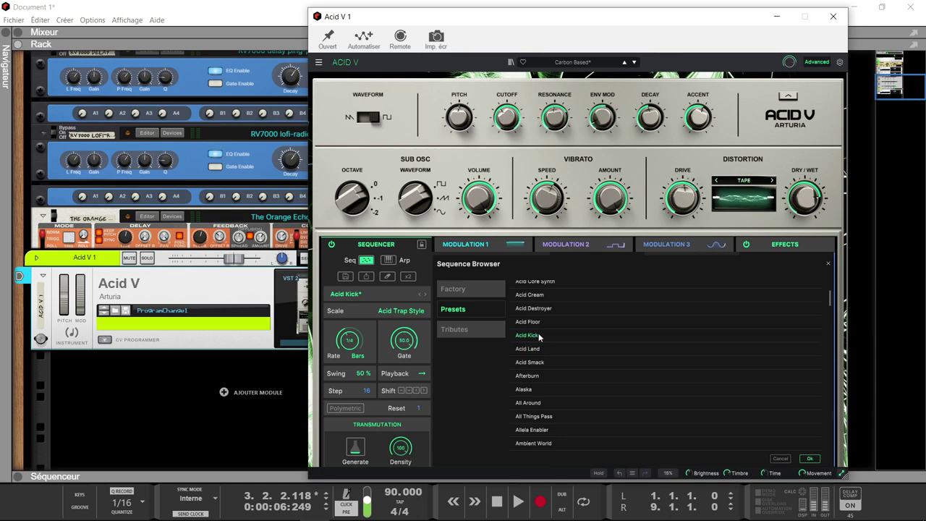
click(533, 389)
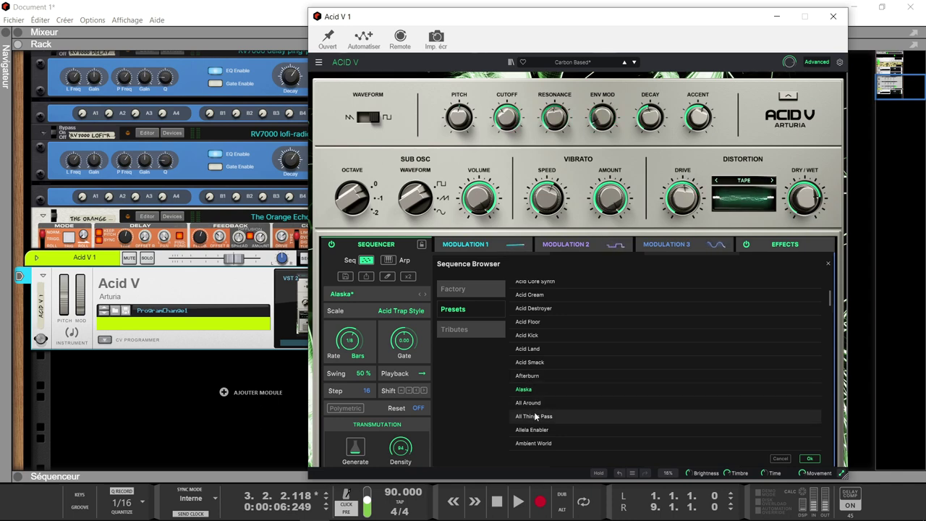
Try the Tributes sequences Da Punk, Europa Dancer, Fossil Crew and Gratification in the Sequence Browser
click(486, 326)
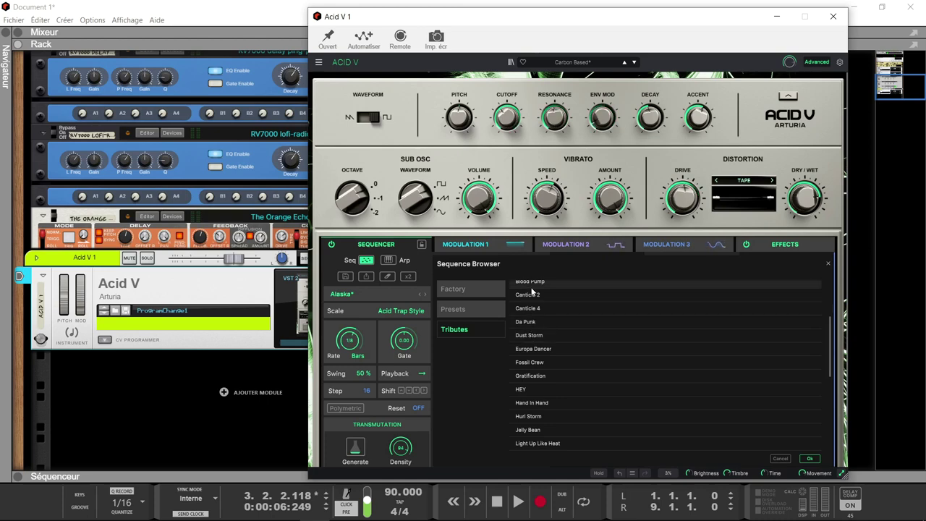
click(520, 322)
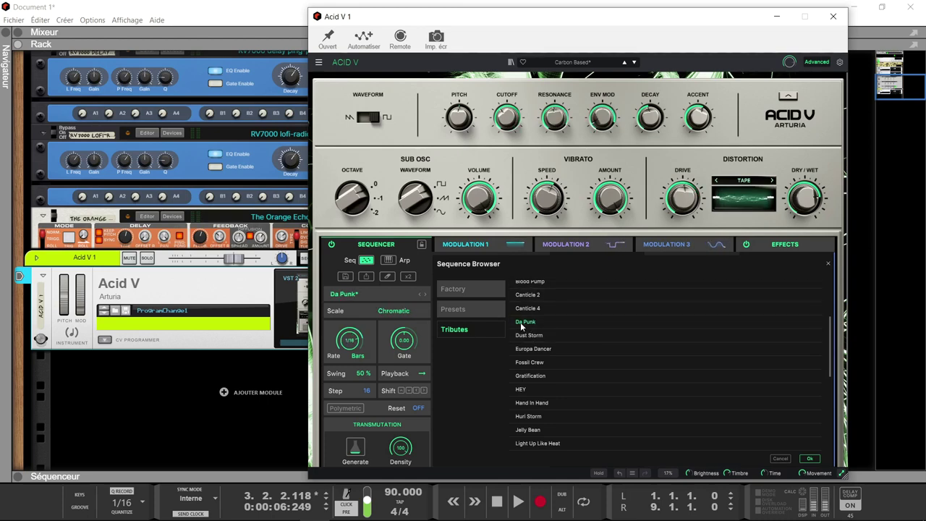
click(528, 351)
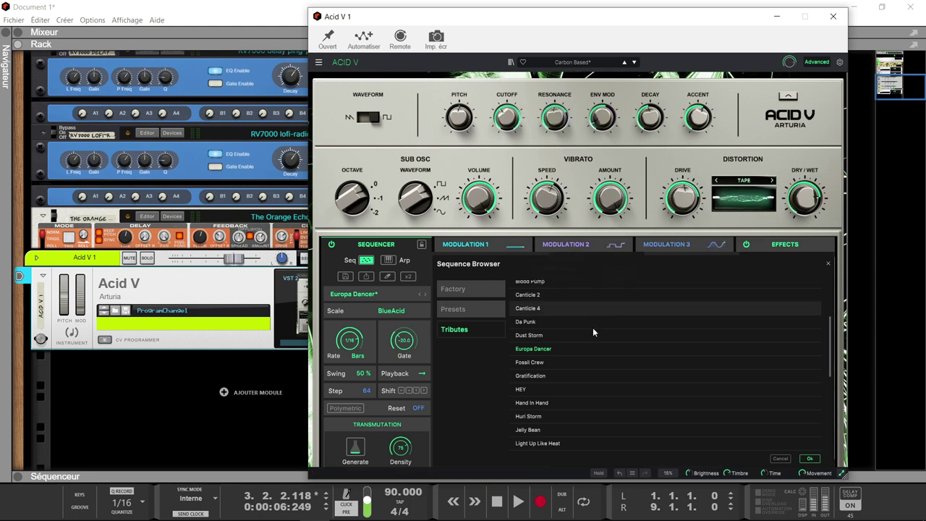
click(541, 366)
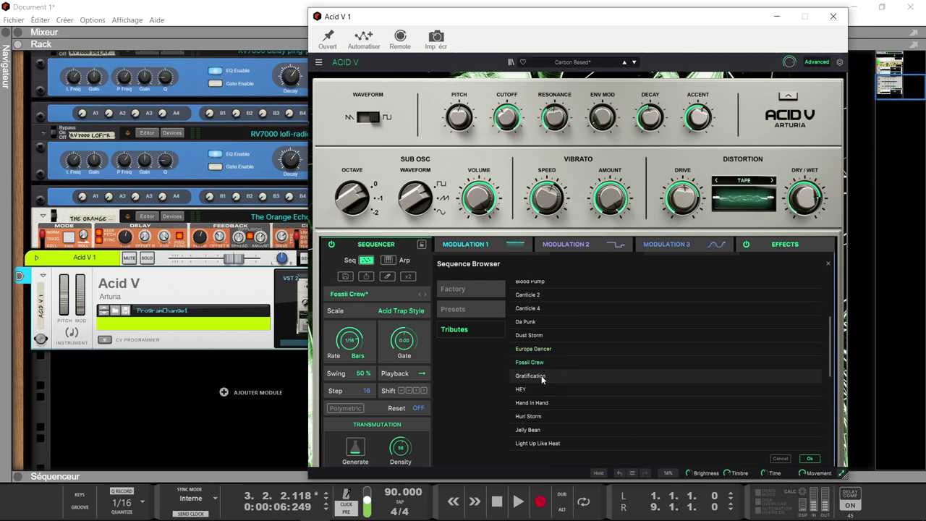
click(542, 376)
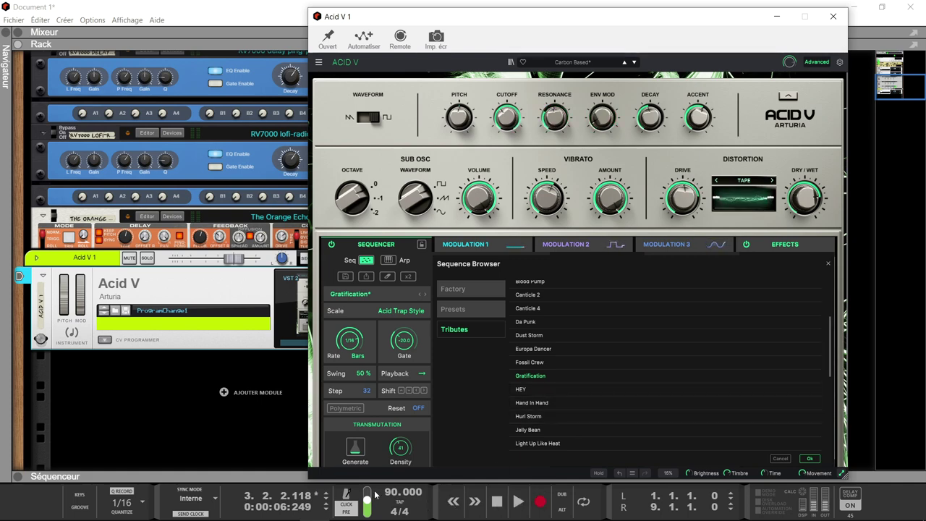
Set the project tempo to 104 BPM, load the Huri Storm sequence and close the Sequence Browser
drag(395, 498, 394, 456)
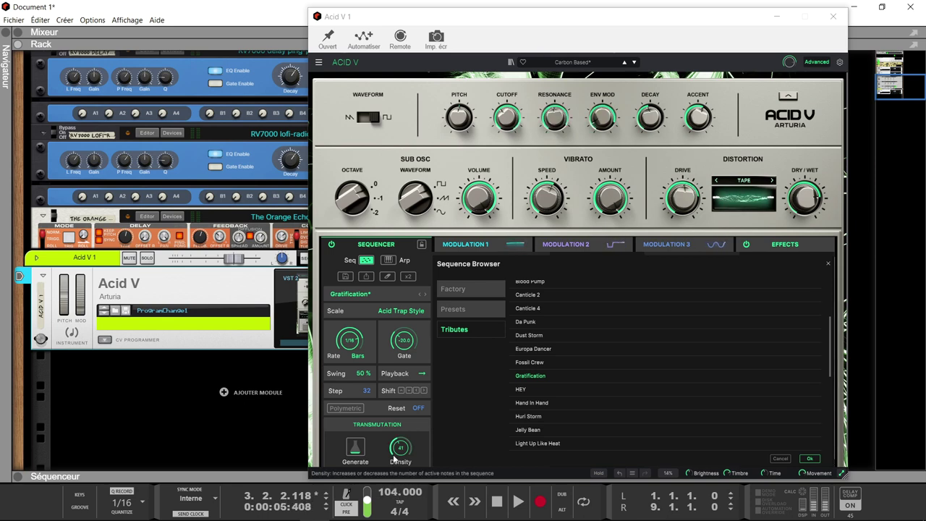
click(528, 417)
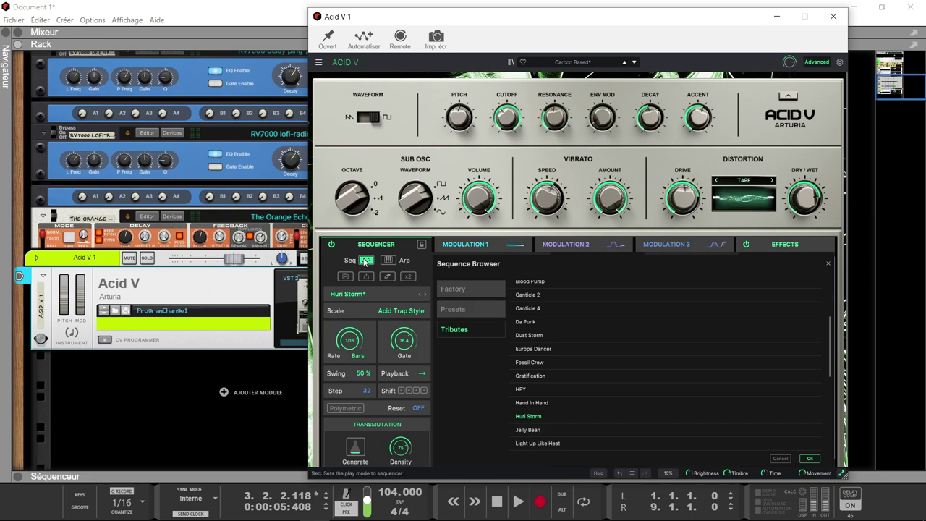
click(827, 262)
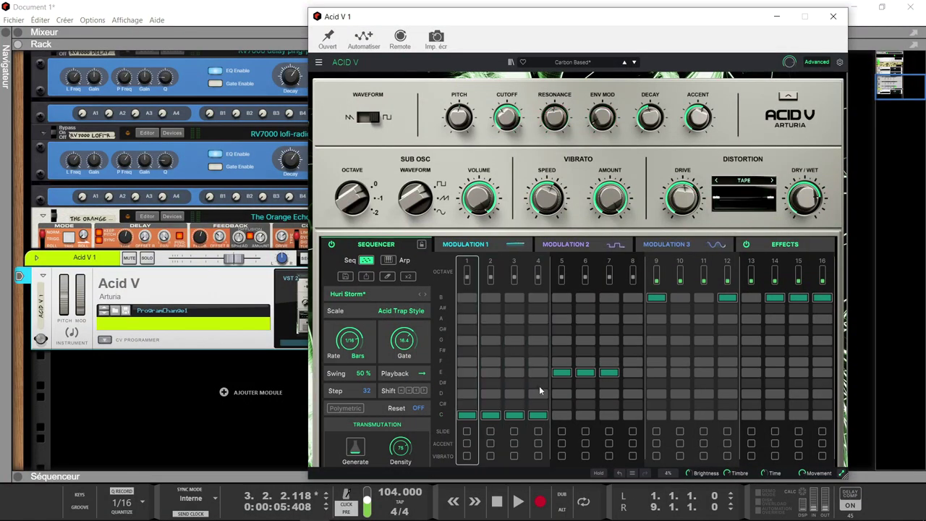
Clear all notes from the sequence and set its scale to Natural Minor
click(387, 276)
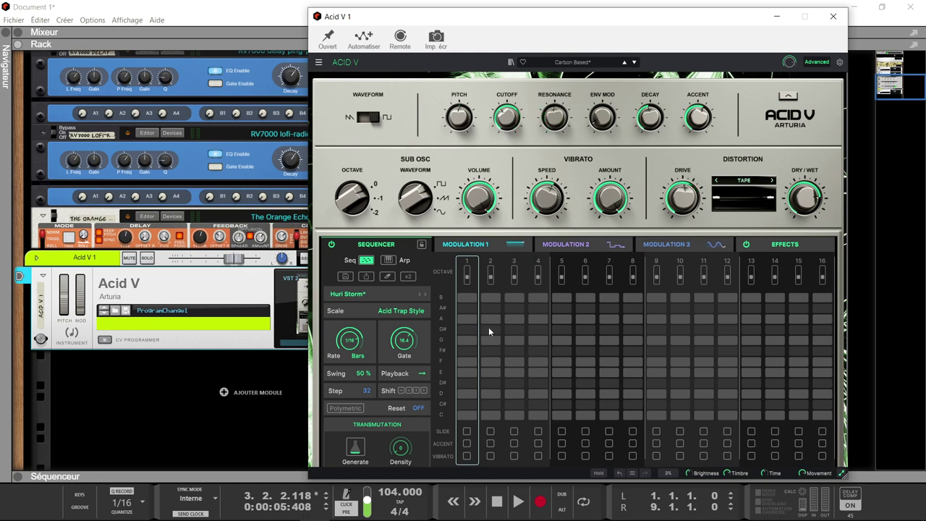
click(402, 311)
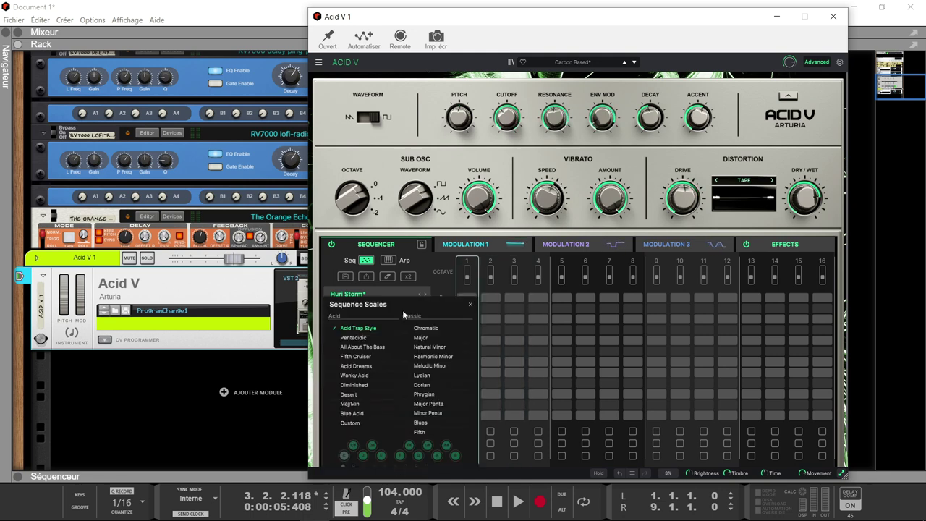
click(448, 348)
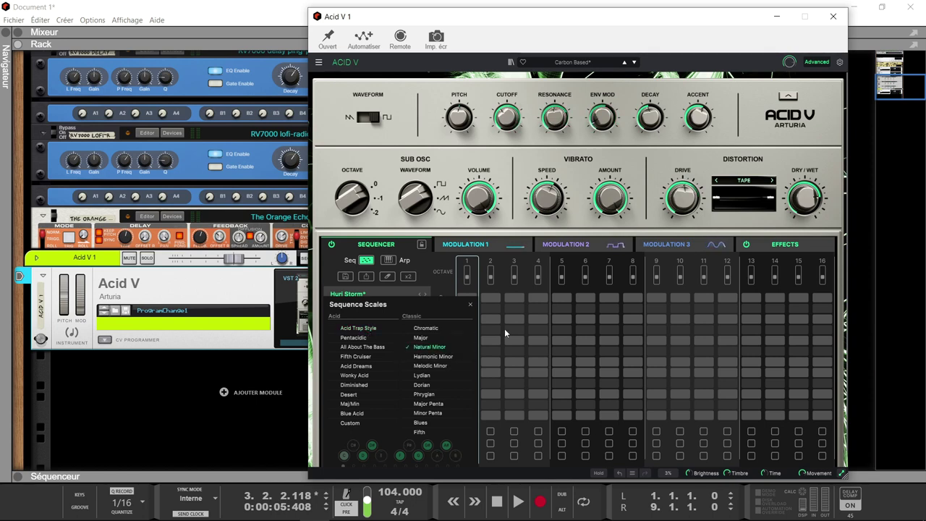
click(418, 286)
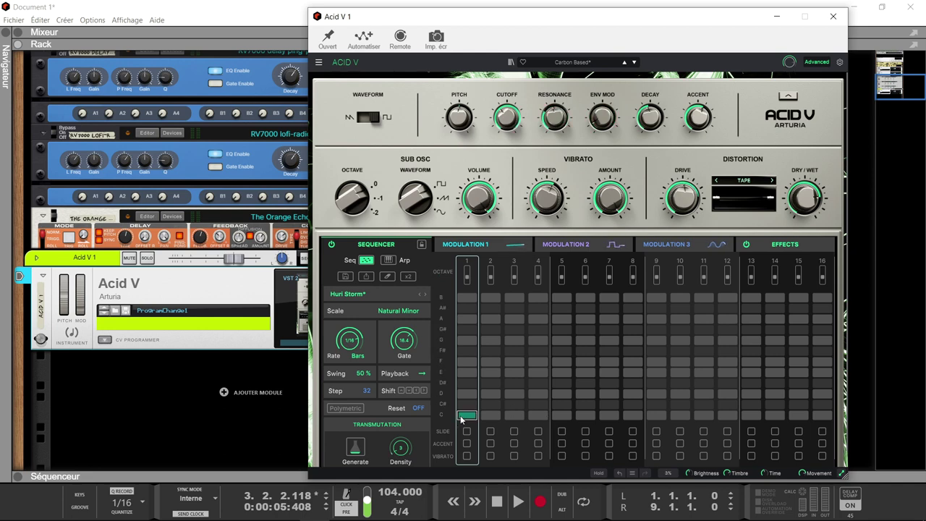
Program the notes C on steps 1, 4 and 12, D on steps 2, 10, 14 and 15, and D# on steps 5 to 7
click(489, 414)
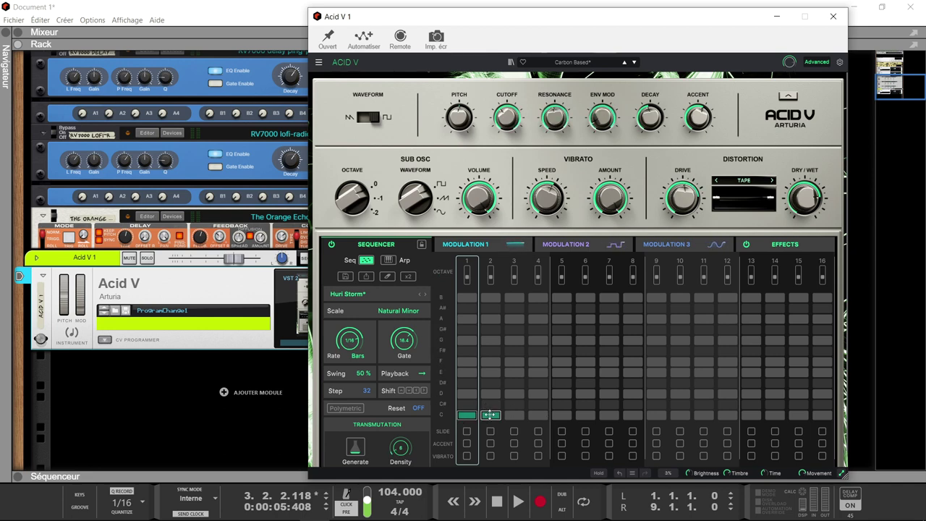
drag(491, 386, 491, 394)
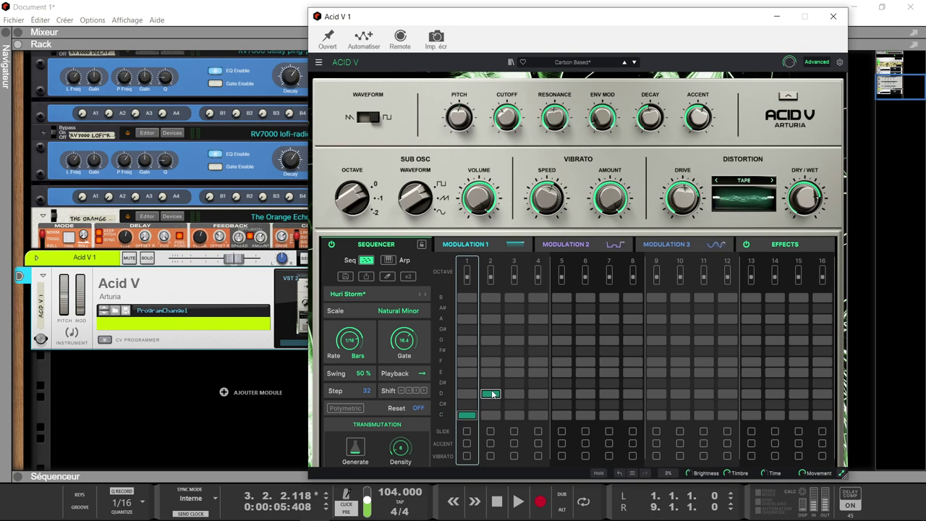
click(536, 414)
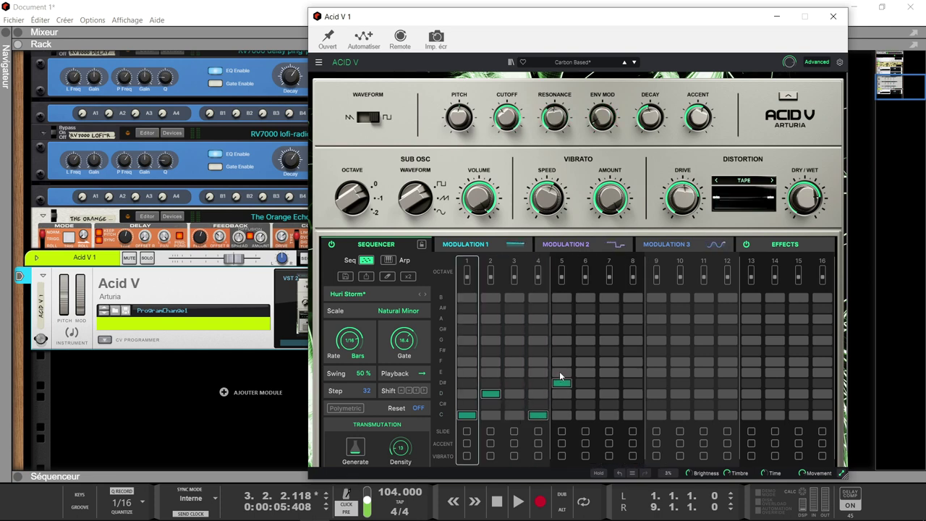
click(585, 383)
click(608, 384)
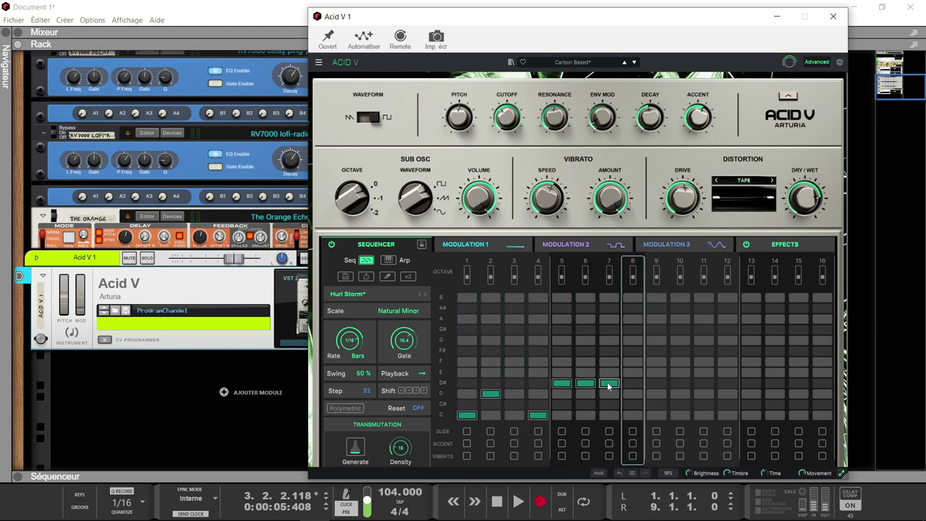
click(677, 394)
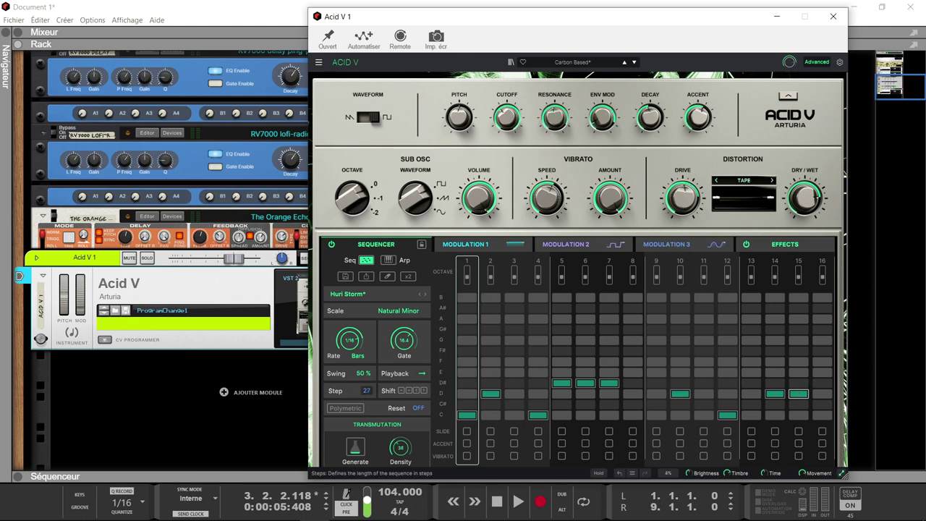
Set the sequence length to 16 steps, try a playback rate of 1/8 and return it to 1/16
drag(367, 390, 366, 392)
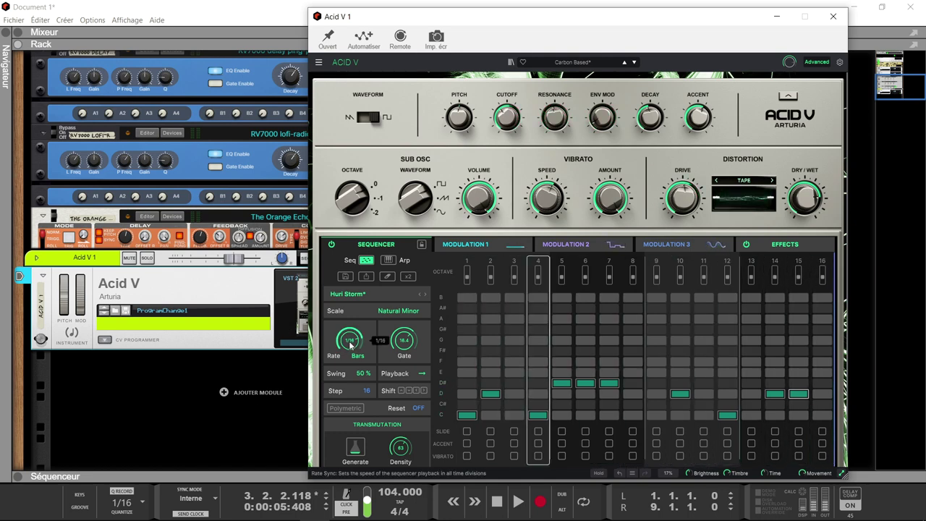
scroll(377, 340, up, 1)
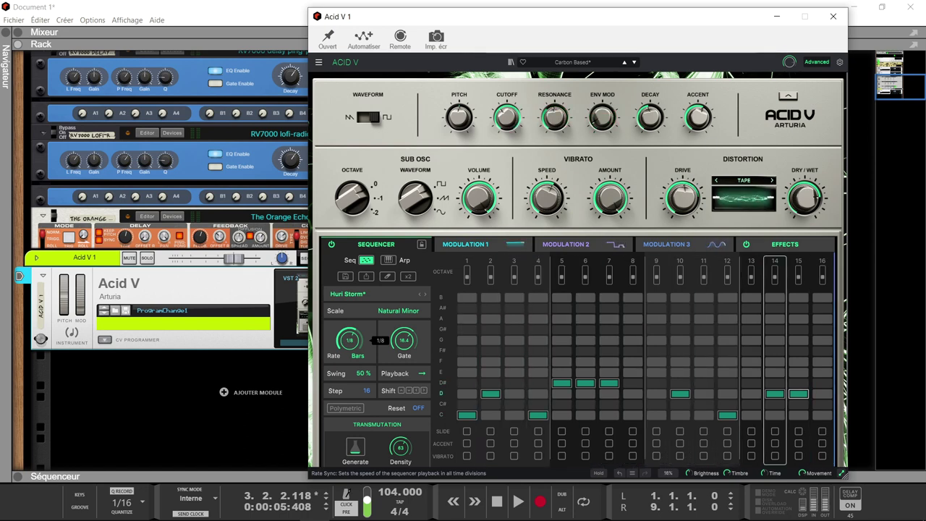
scroll(377, 340, down, 1)
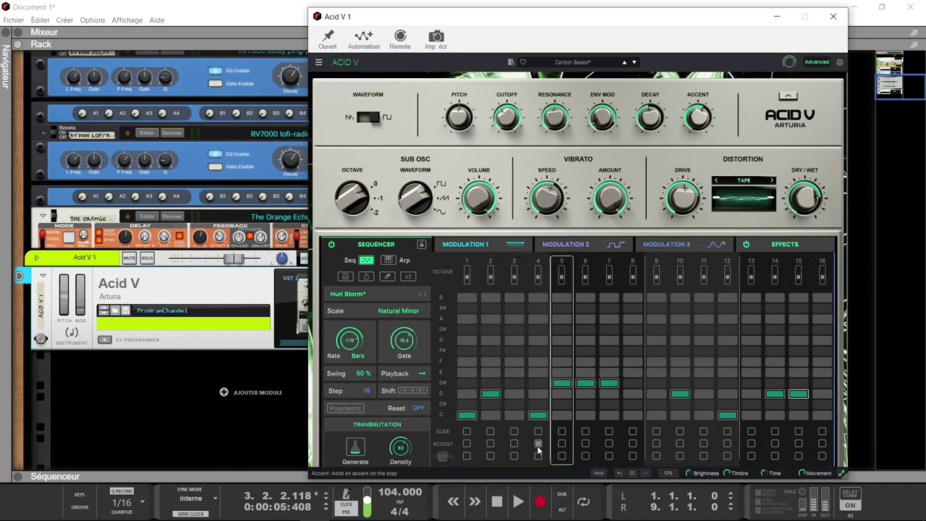
Enable slide and accent on steps 1, 4 and 6 of the sequence
click(468, 430)
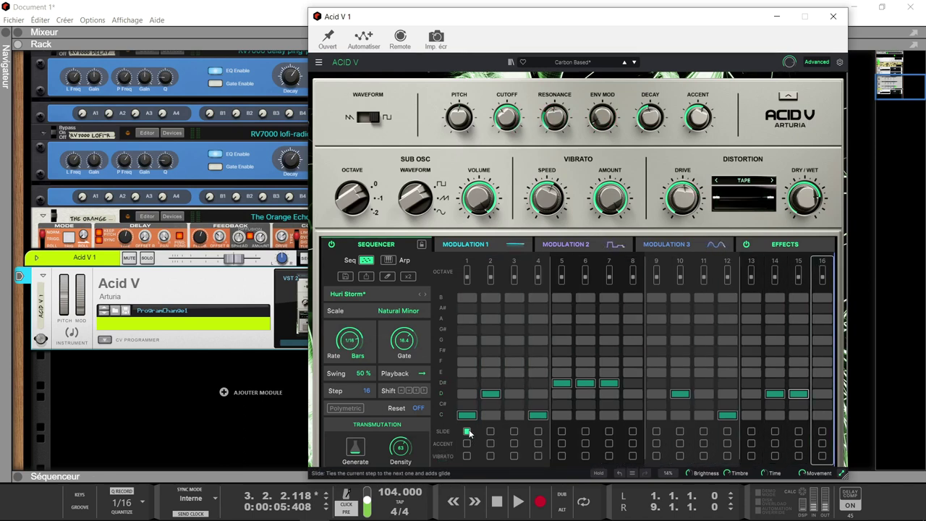
click(537, 431)
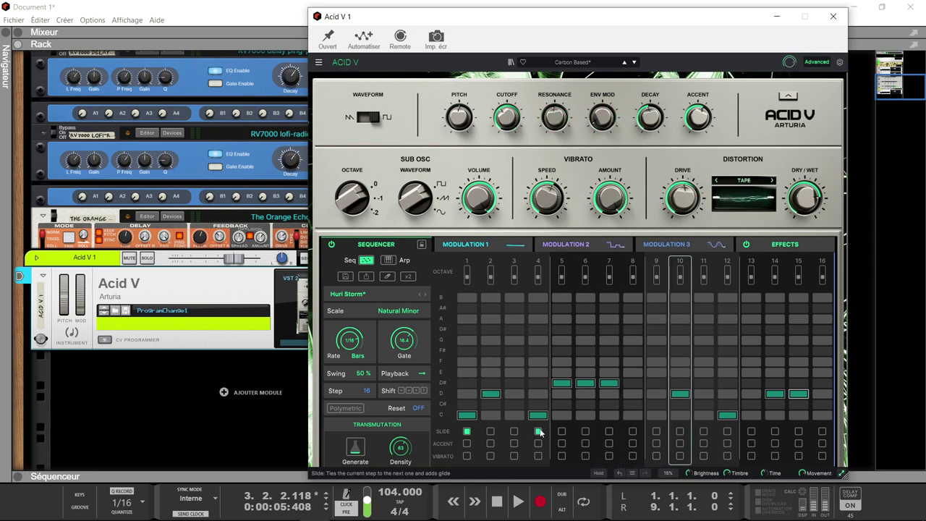
click(585, 431)
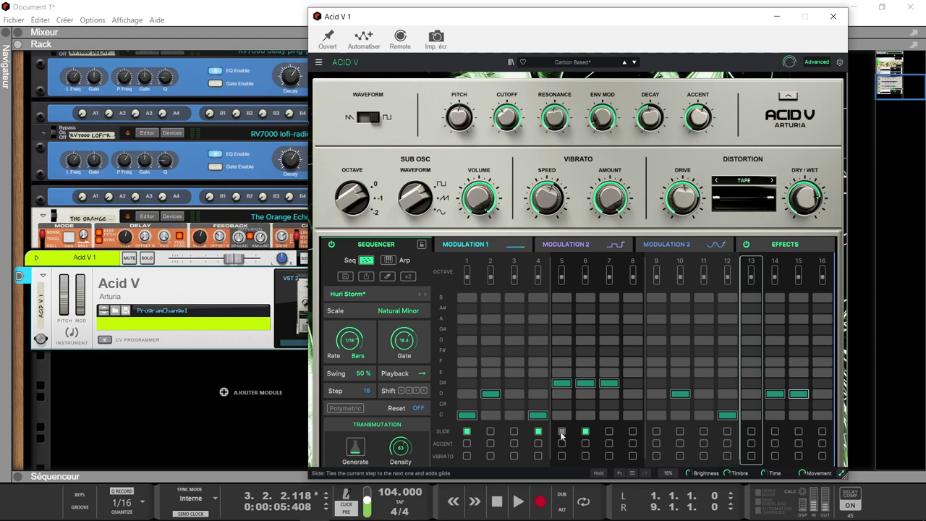
click(467, 443)
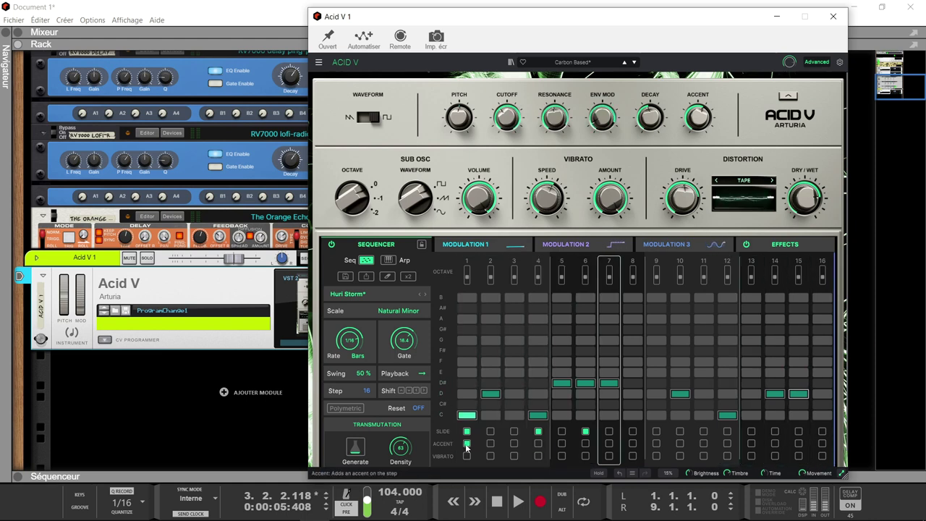
click(538, 444)
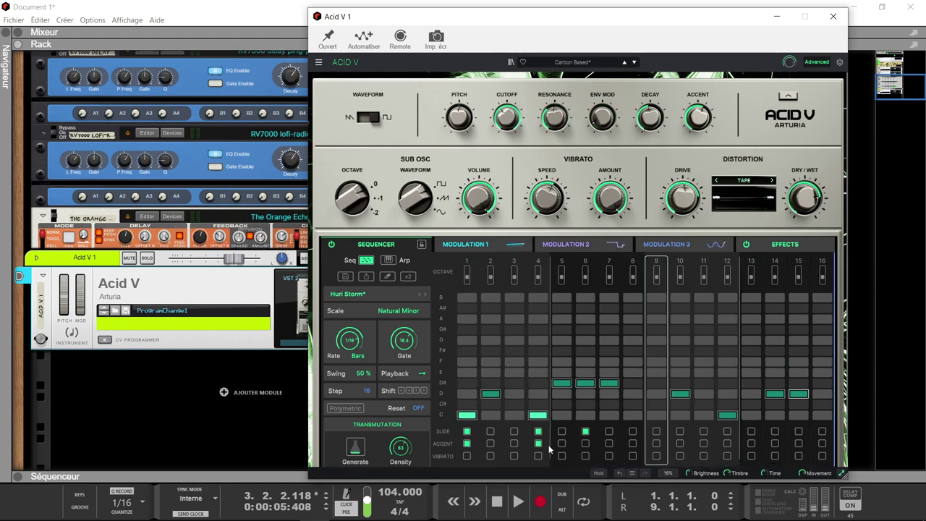
click(586, 444)
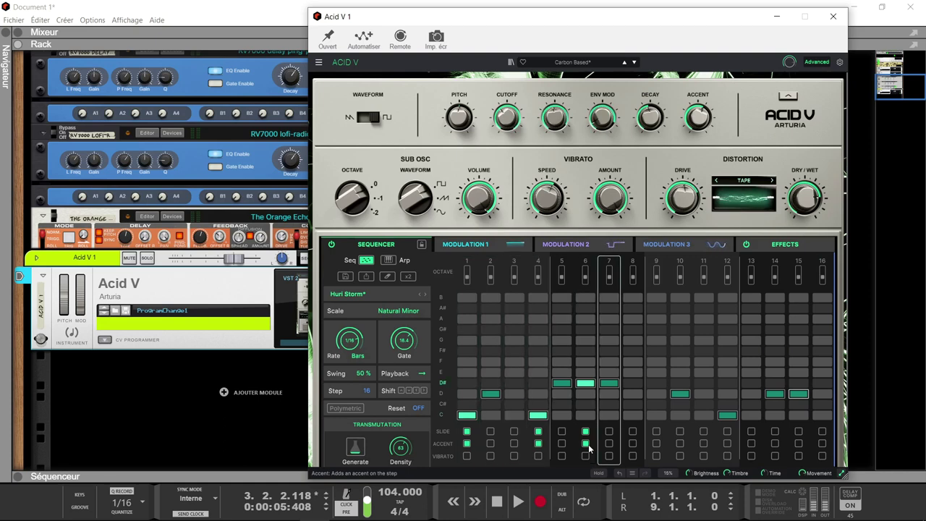
Enable vibrato on steps 1, 4, 5, 6 and 7 of the sequence
click(466, 455)
click(538, 456)
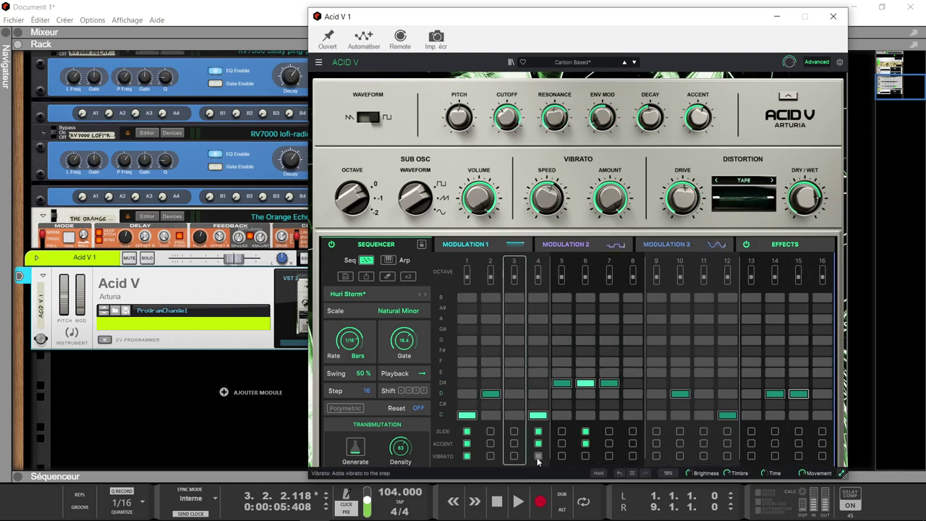
click(585, 456)
click(609, 456)
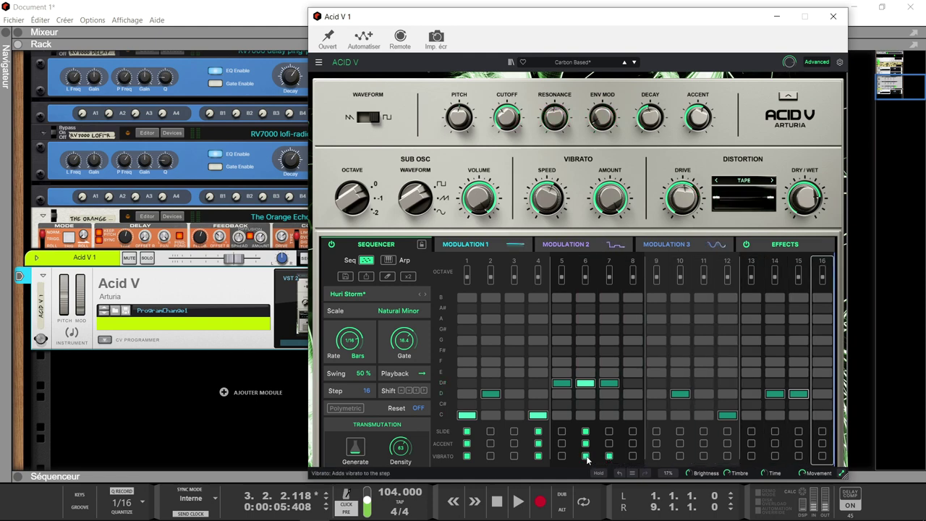
click(561, 456)
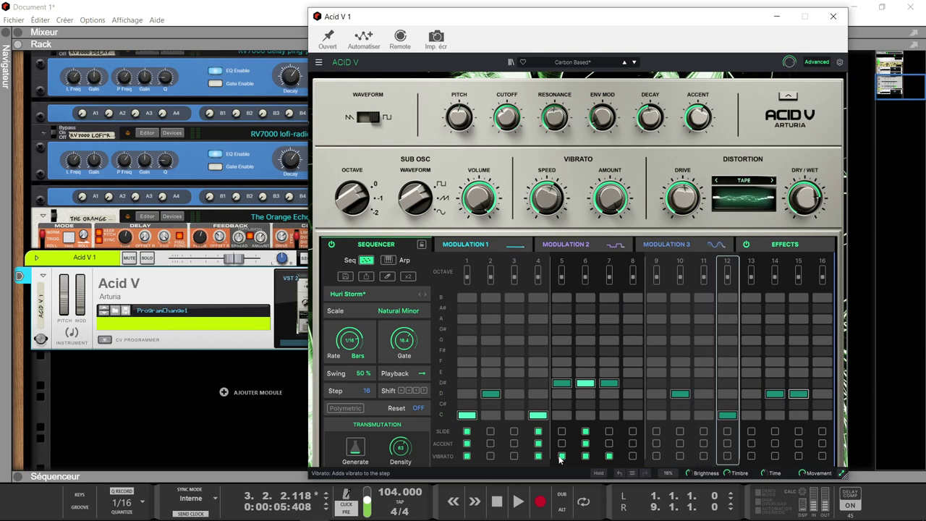
Set the vibrato speed to 11.1 Hz and lower the vibrato amount
mouse_move(547, 196)
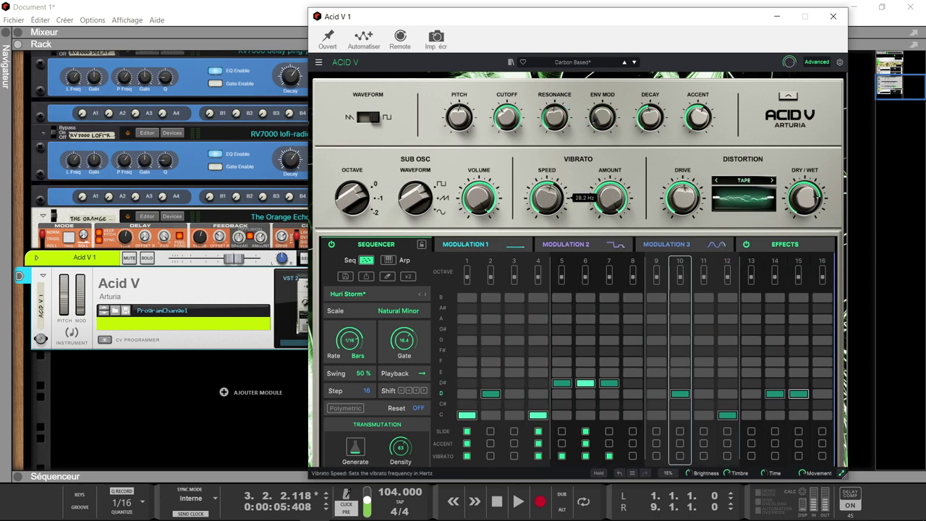
drag(548, 196, 548, 217)
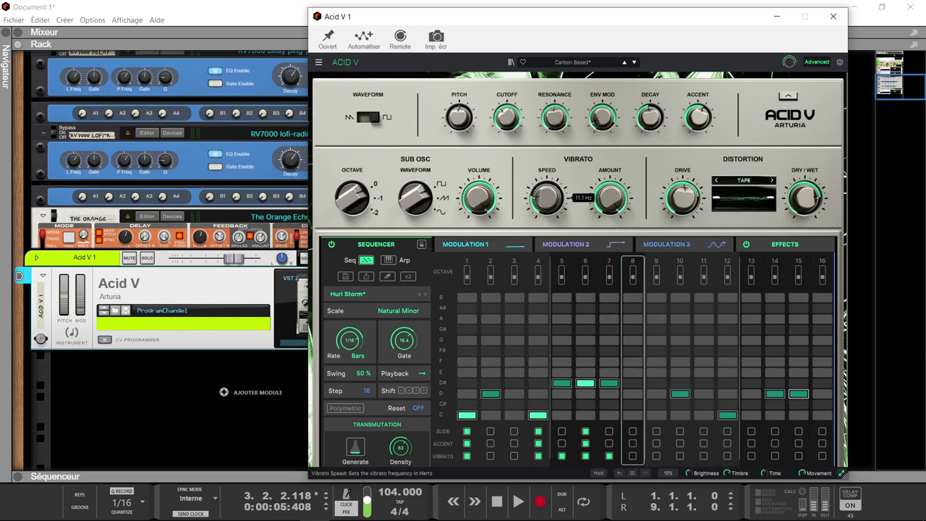
mouse_move(613, 194)
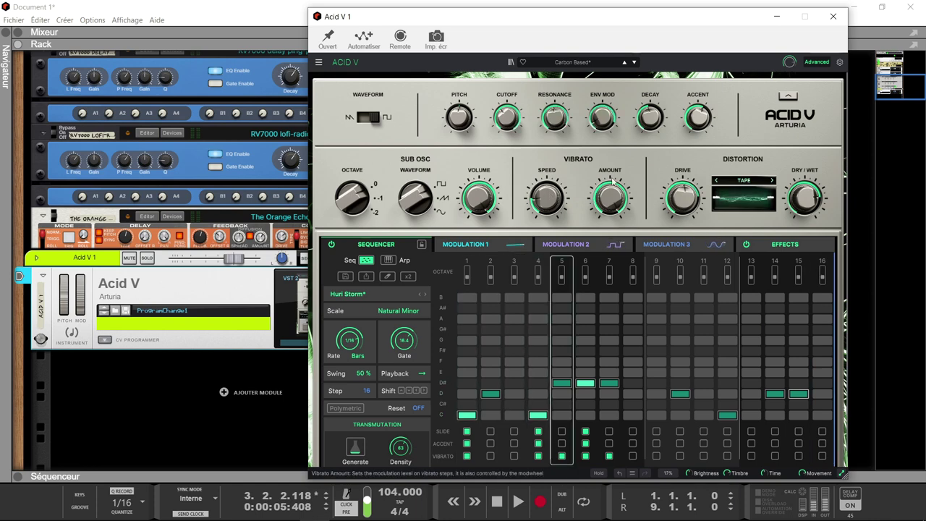
scroll(613, 194, down, 2)
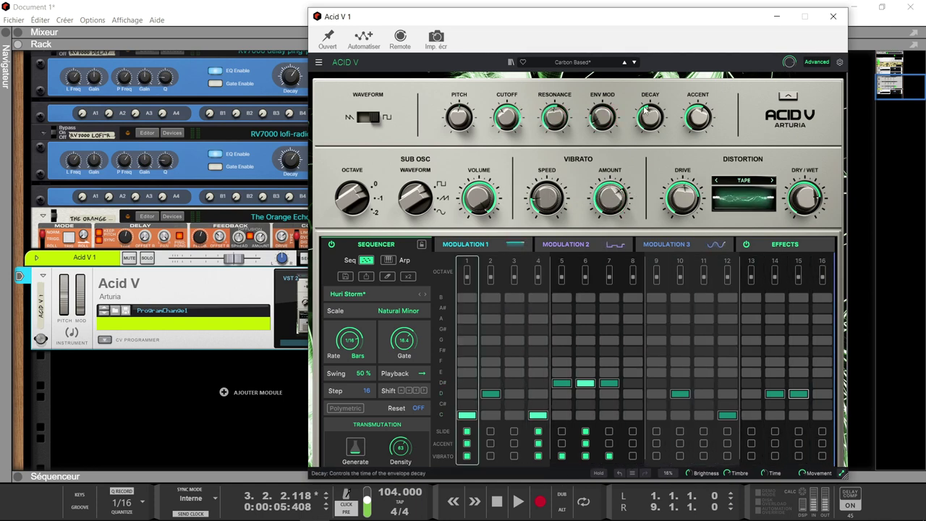
mouse_move(559, 118)
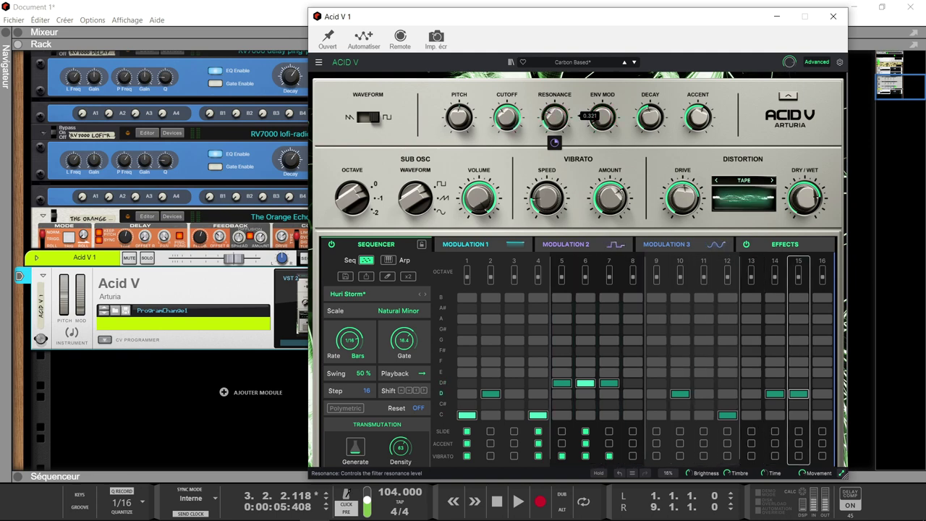
mouse_move(507, 115)
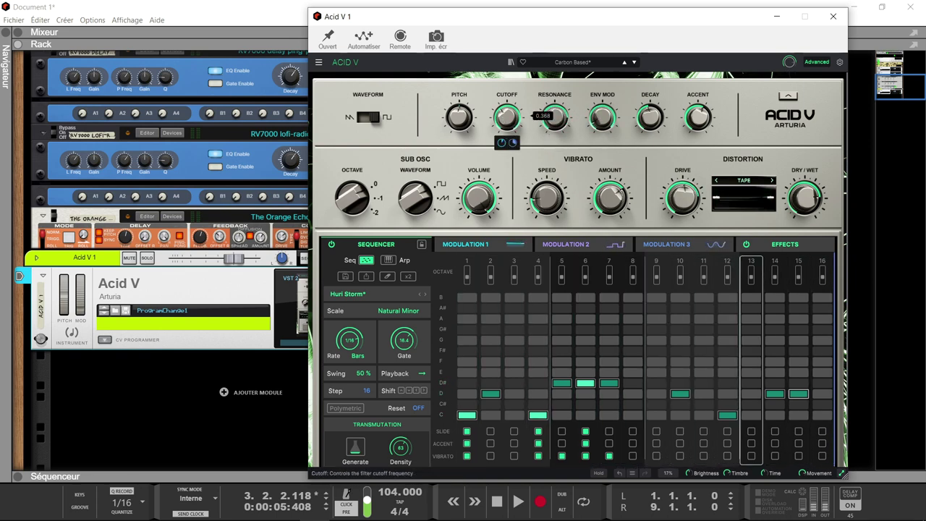
Raise the filter cutoff, and transpose sequence steps 5, 7, 10 and 14 to the highest octave setting and steps 6 and 12 to -1
drag(507, 115, 507, 99)
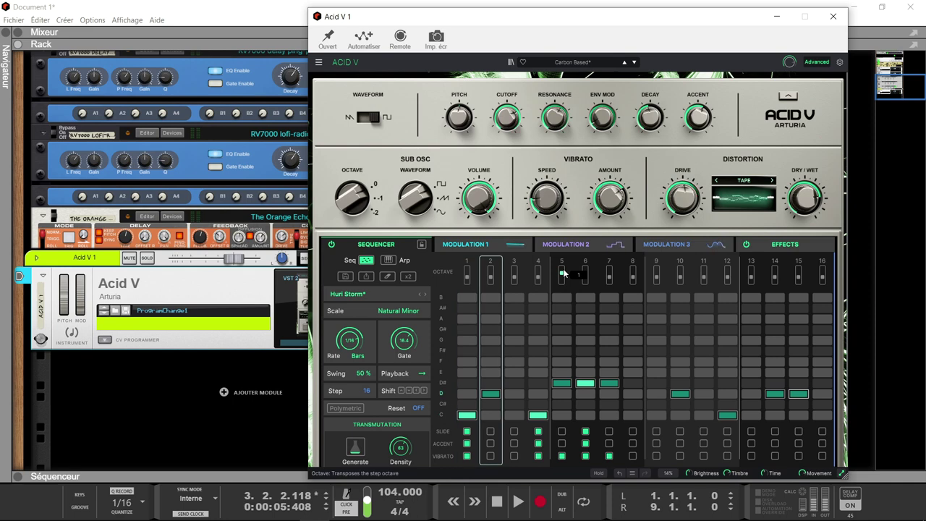
drag(562, 274, 564, 270)
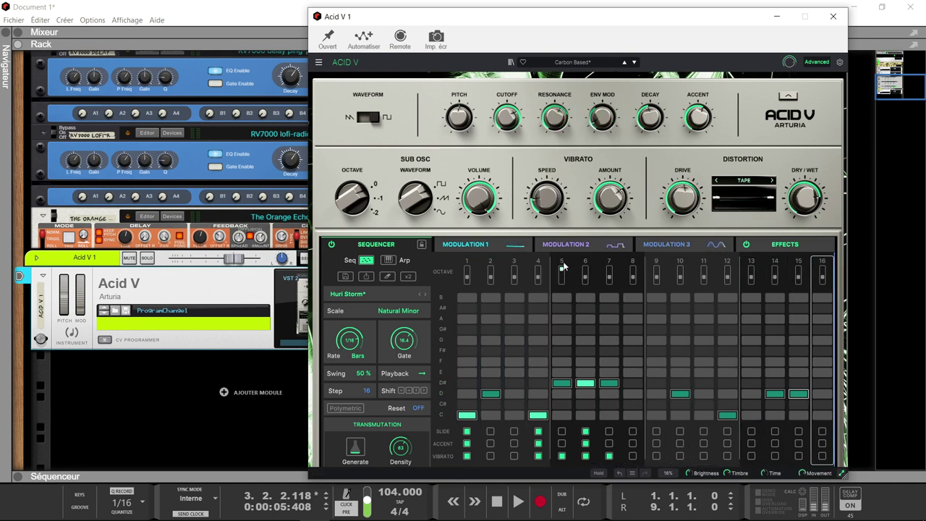
drag(585, 273, 585, 289)
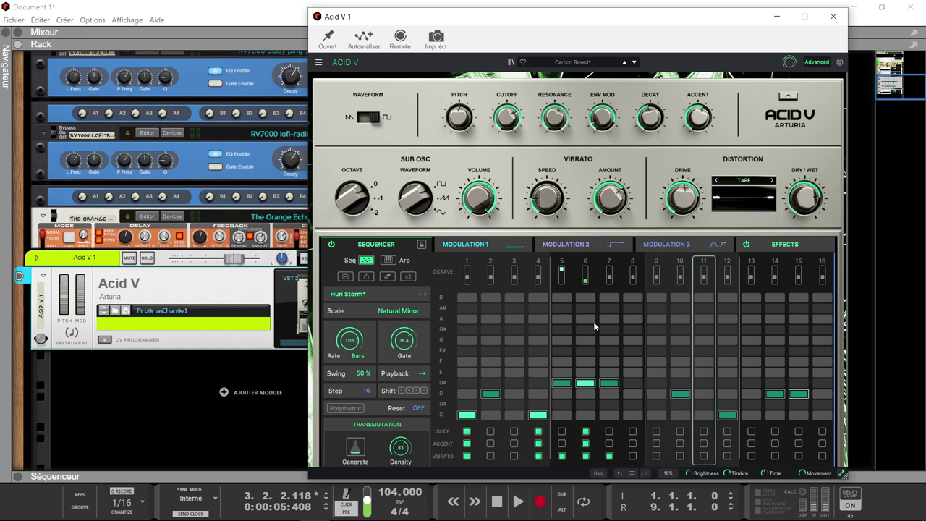
drag(606, 273, 611, 268)
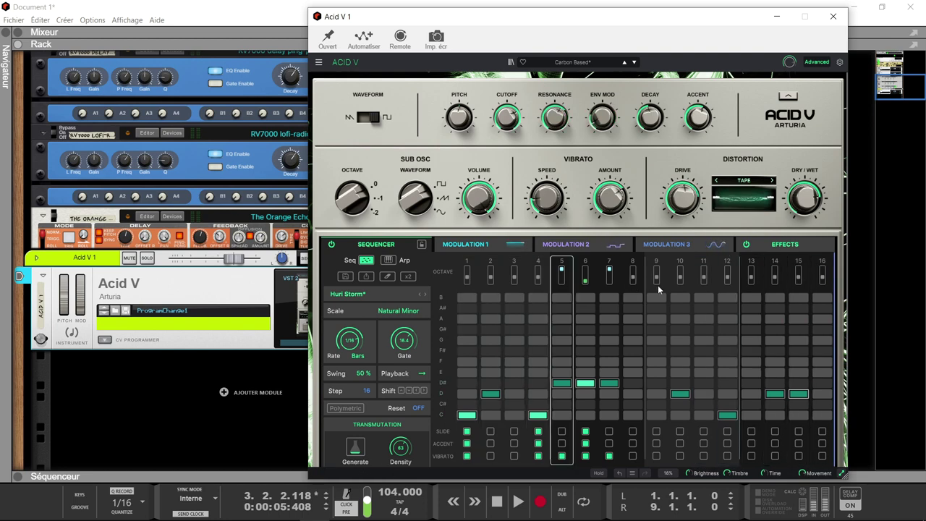
drag(679, 274, 727, 282)
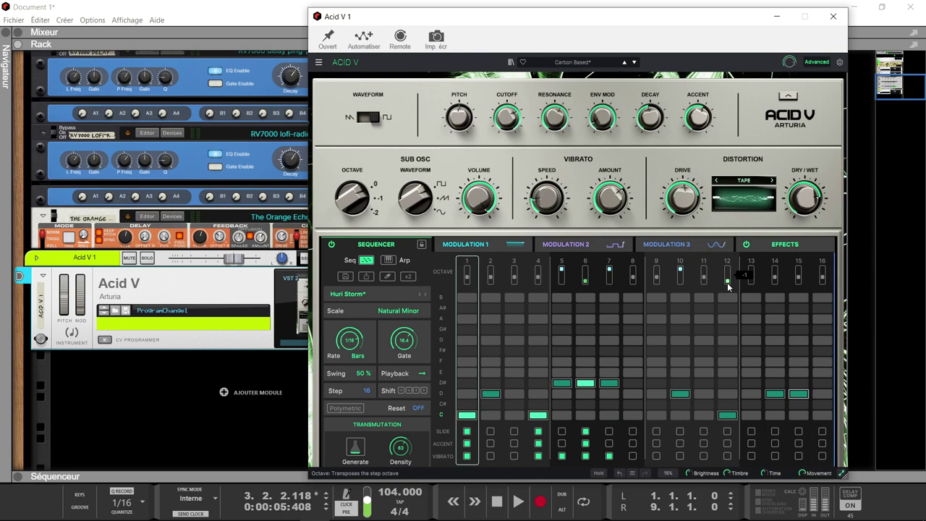
click(775, 269)
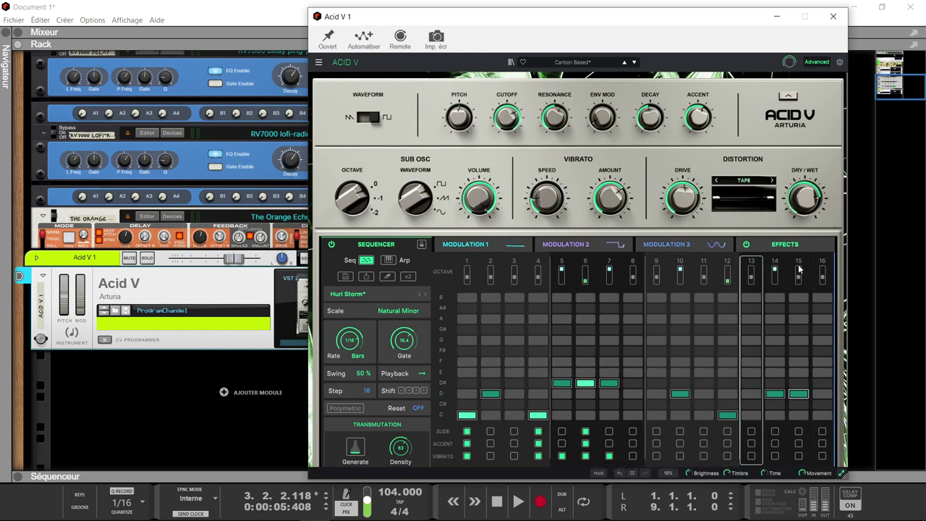
Enable slide and accent on step 14 and slide on step 12 of the sequence
click(775, 432)
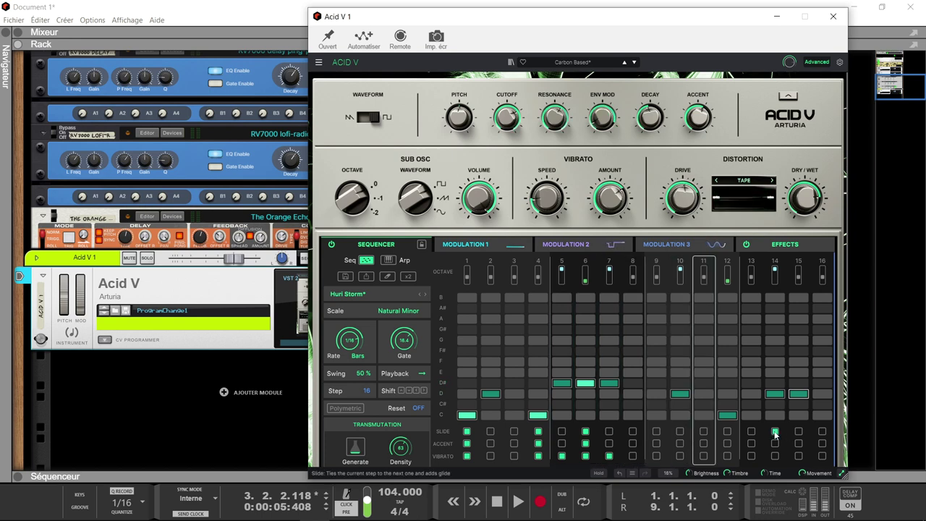
click(775, 443)
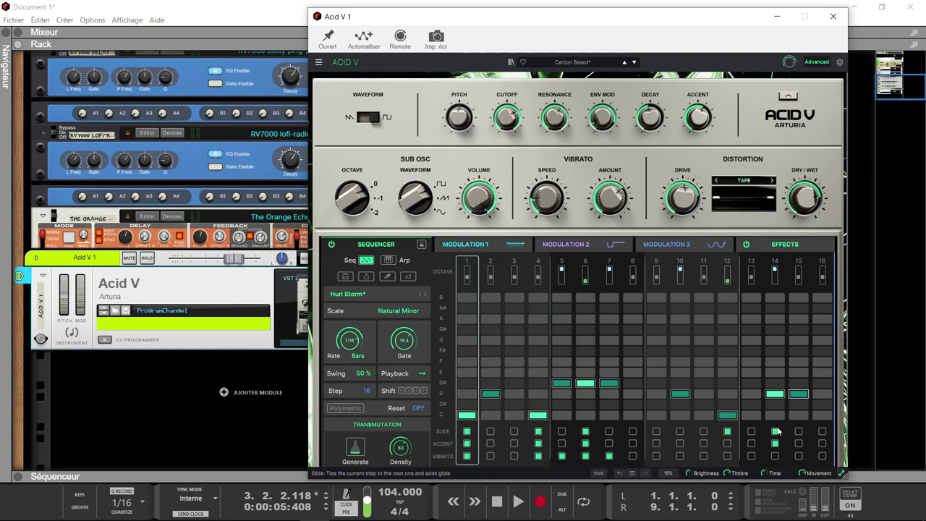
key(space)
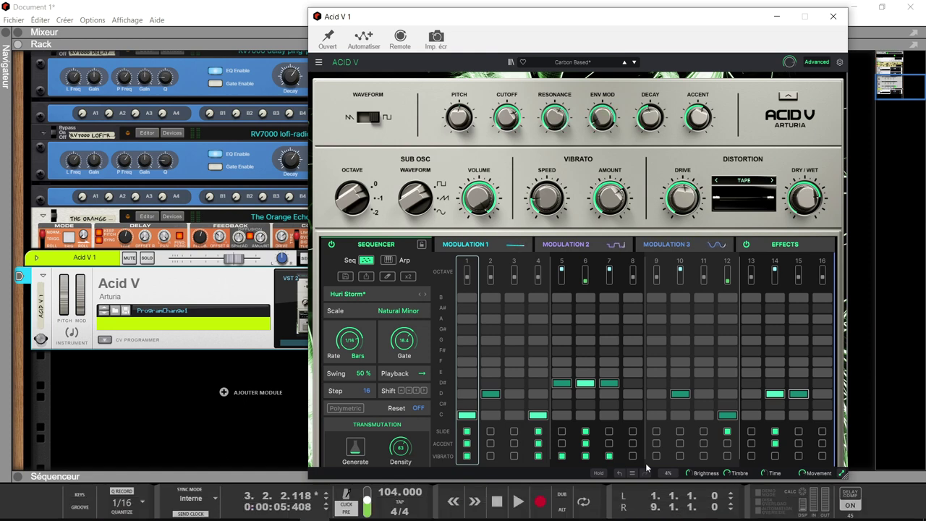
Turn the sequencer off and back on, and switch its play mode to arpeggiator
click(366, 260)
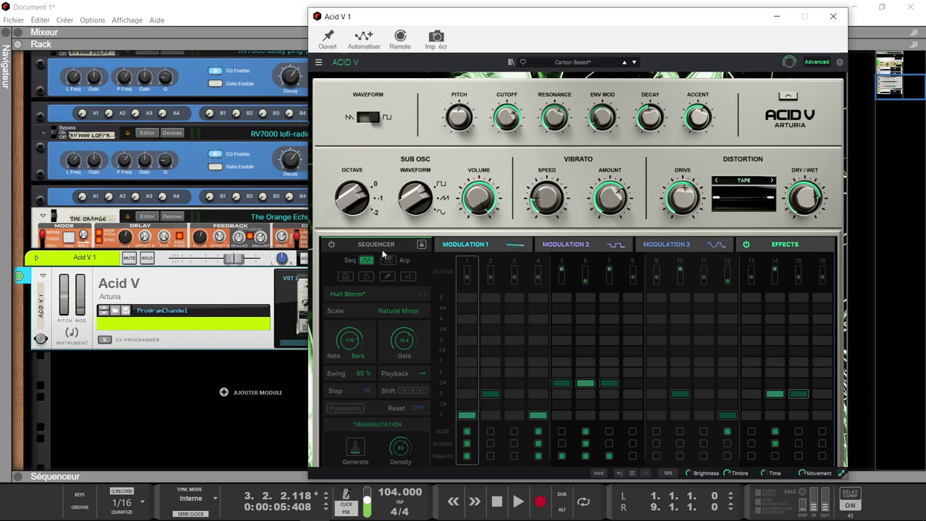
click(332, 246)
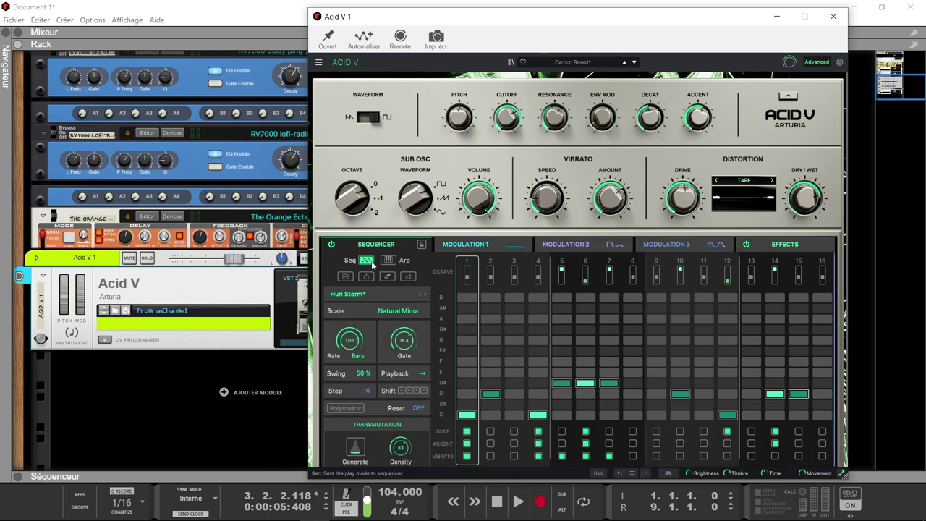
click(390, 260)
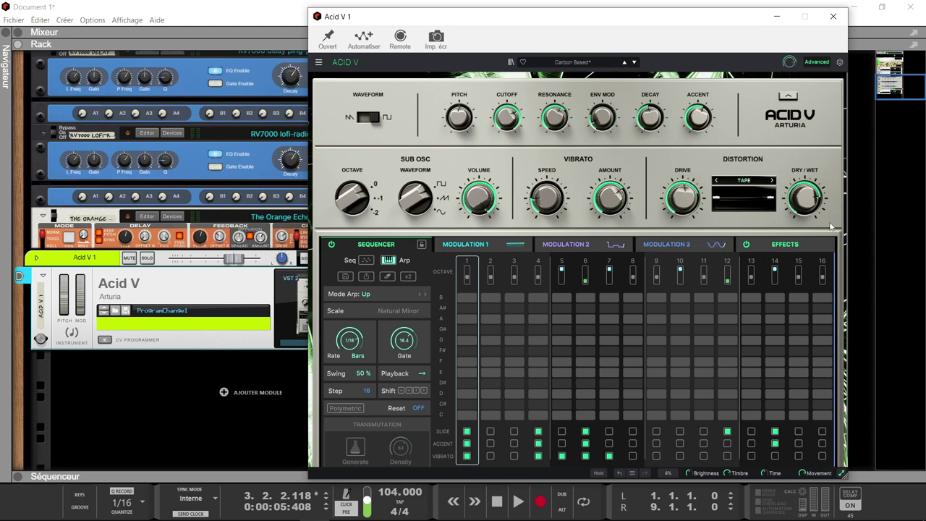
Reveal the extra circuit controls above the synth, such as Bass Boost and Cutoff Range, and set the cutoff to 0.388
click(788, 97)
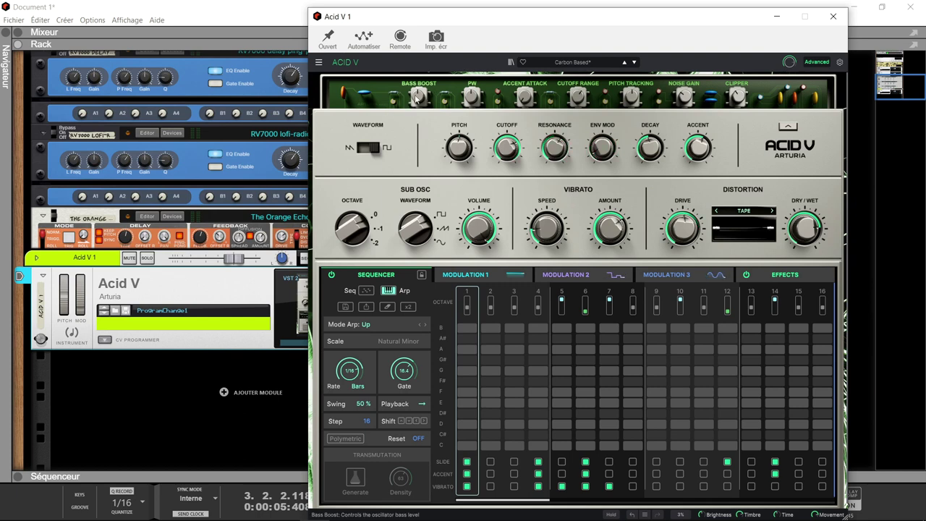
mouse_move(417, 100)
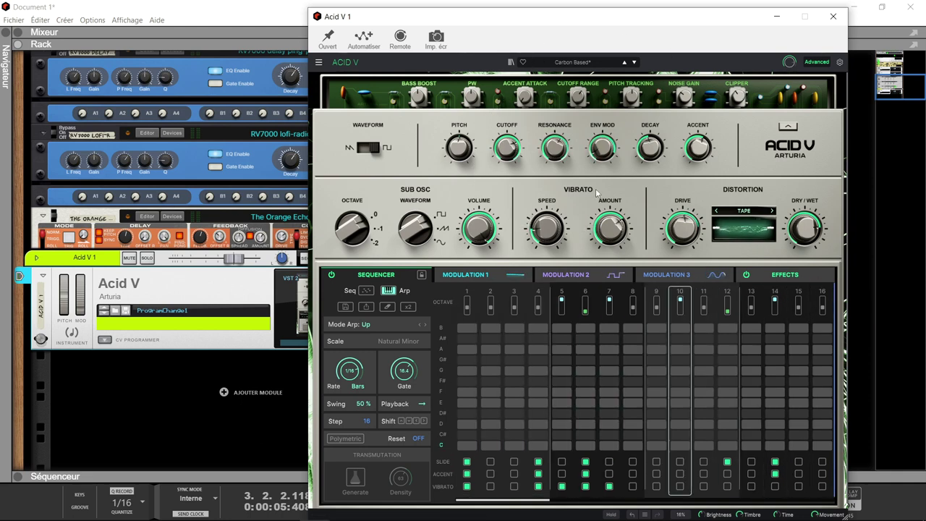
mouse_move(577, 99)
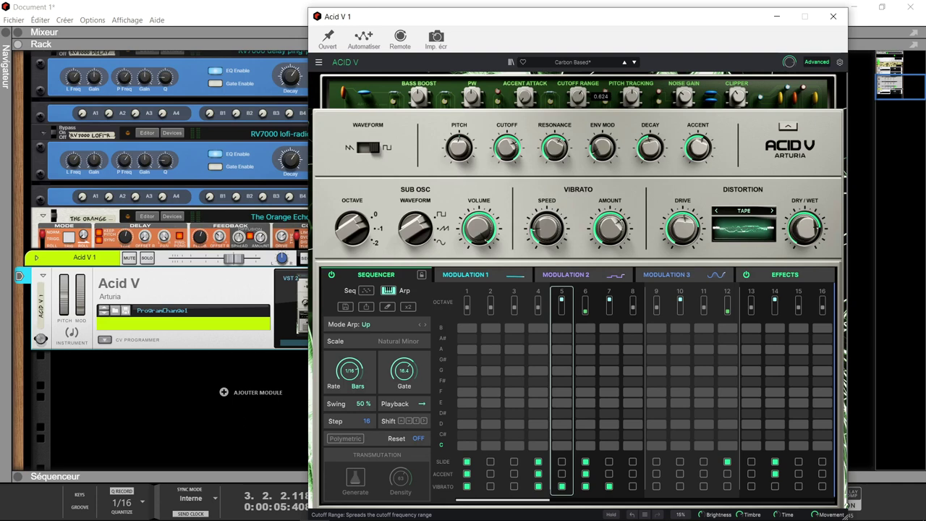
mouse_move(507, 148)
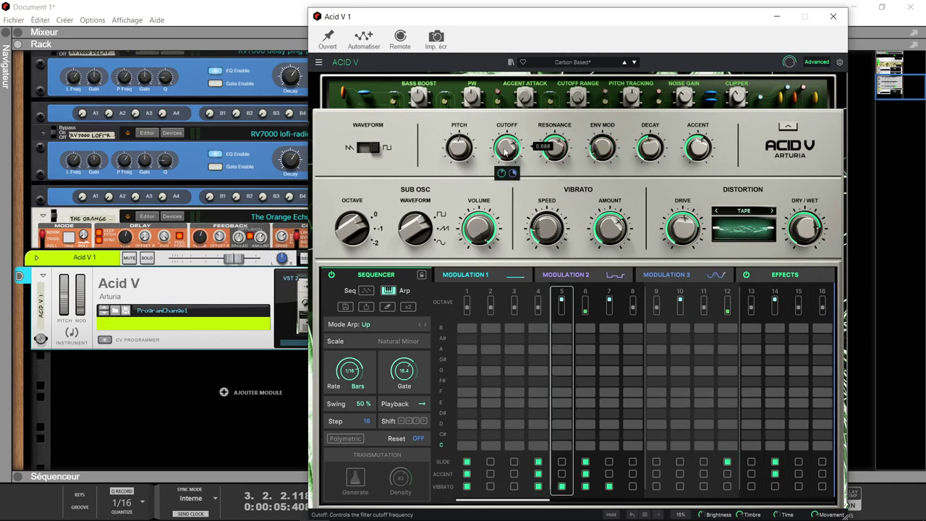
scroll(507, 148, up, 2)
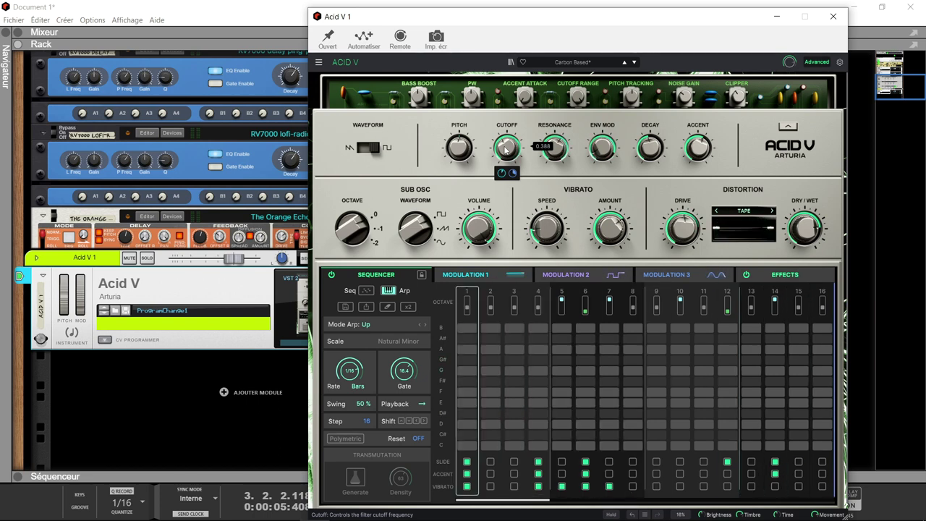
Audition the liked presets Allela Enabler, Acetic Arp, Euphoria Room and Future Sports, and load Nitric Super S O
click(510, 63)
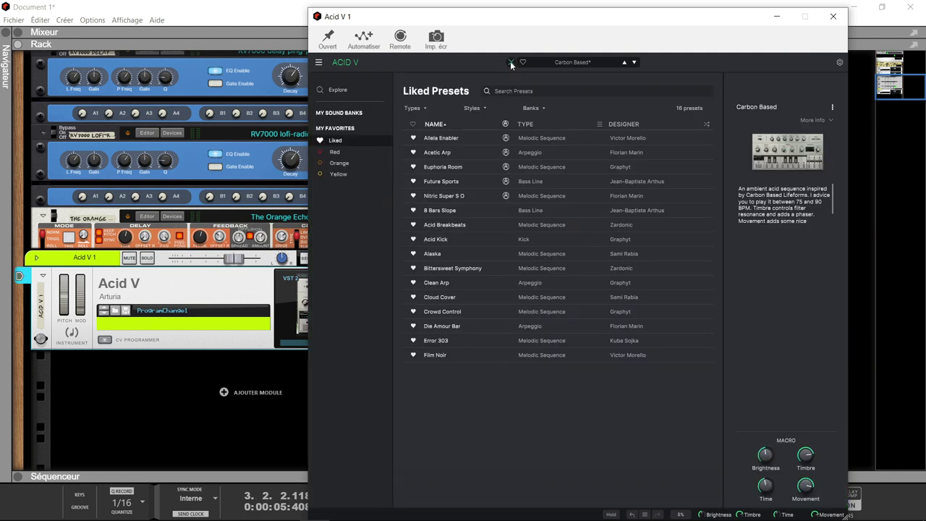
double_click(529, 140)
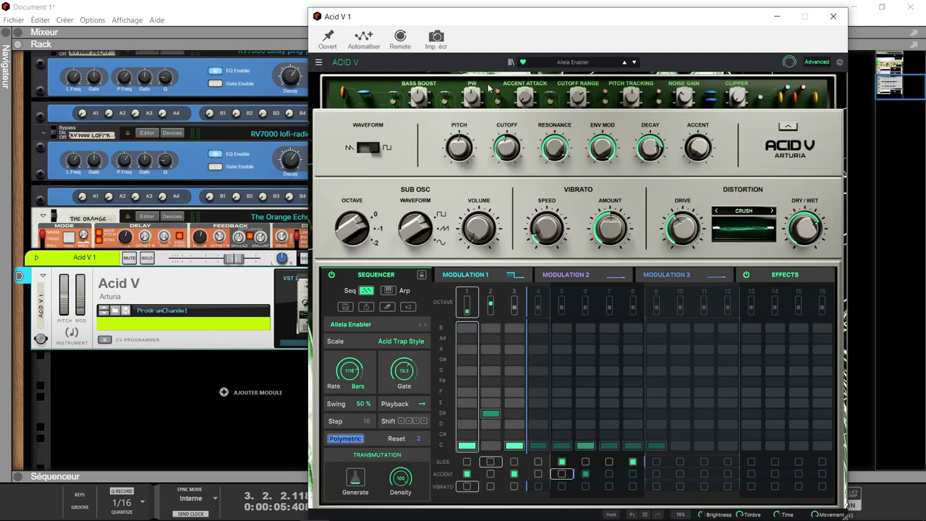
click(510, 63)
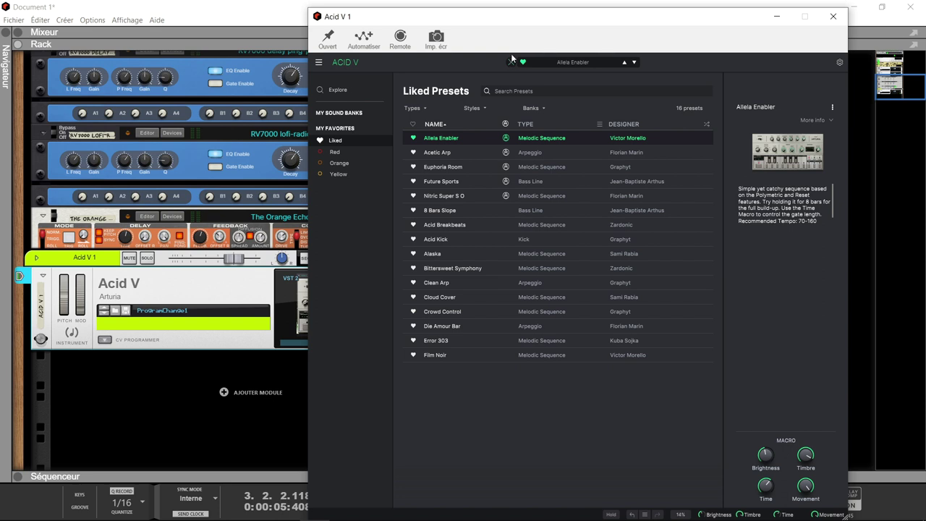
click(444, 156)
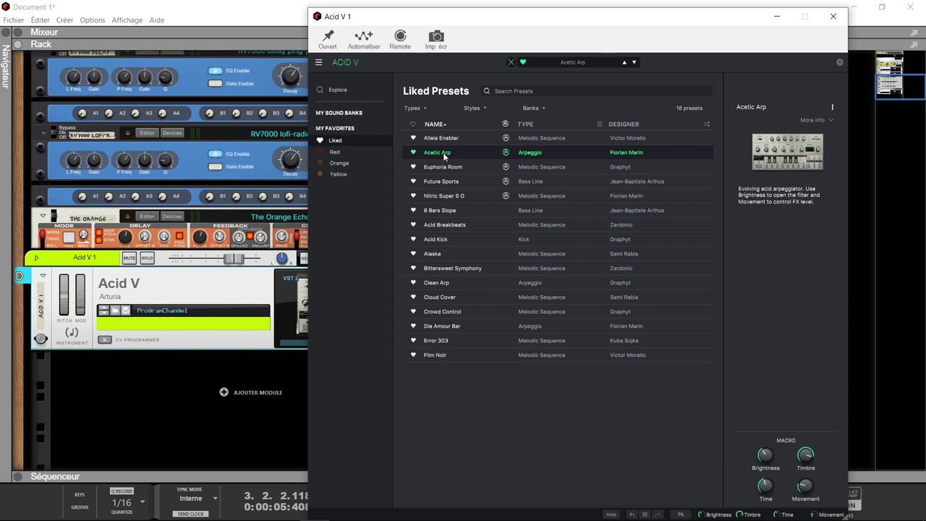
click(444, 166)
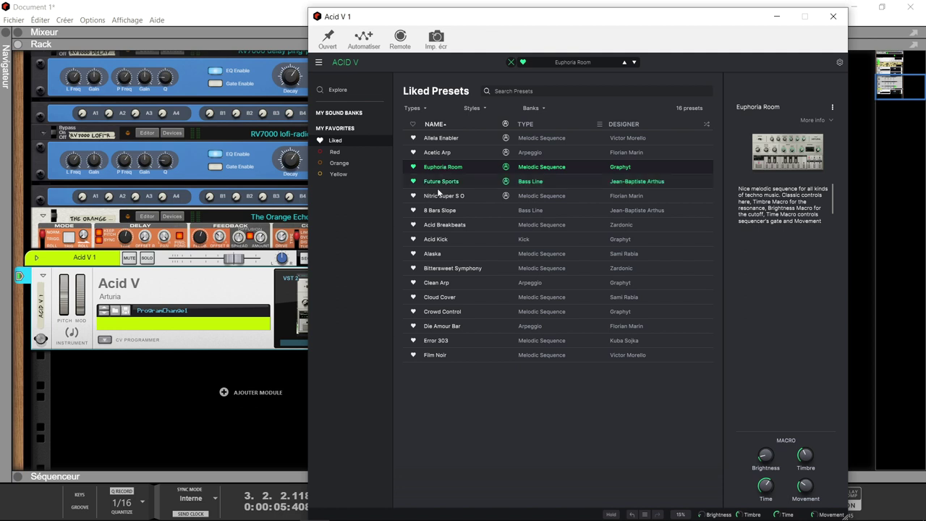
click(437, 182)
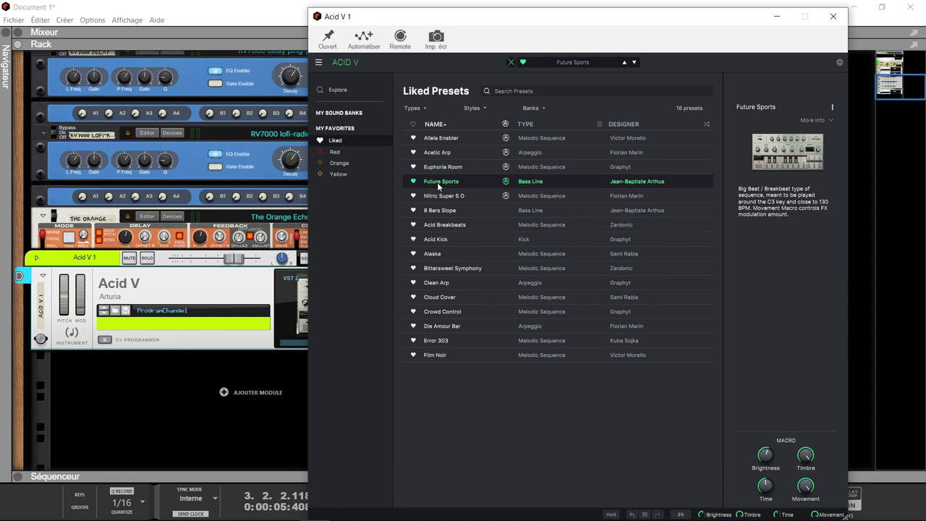
click(443, 197)
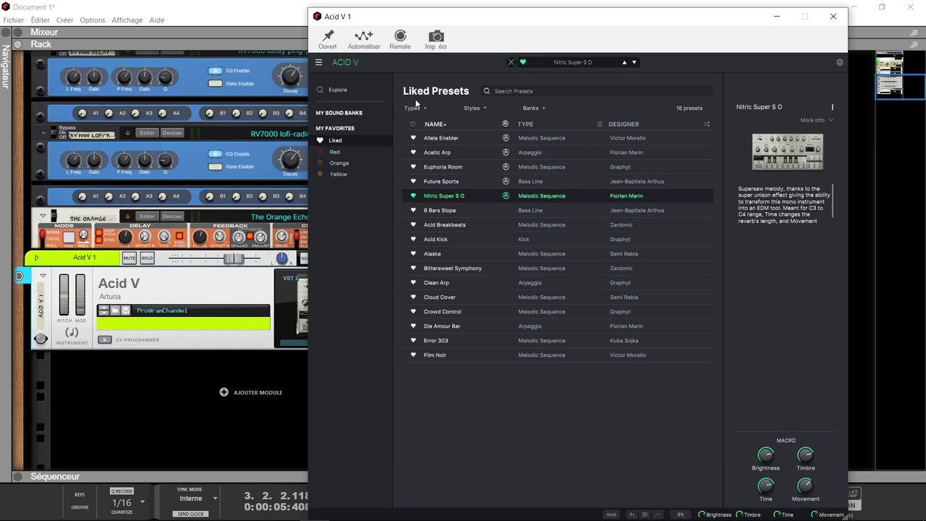
click(510, 63)
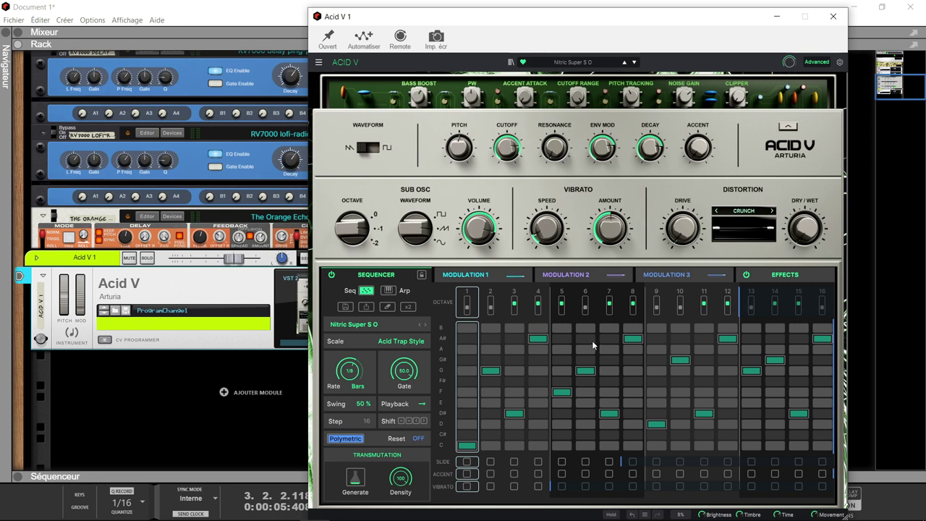
Play the sequence while trying gate values such as 27.2 %, 1.20 % and 43.2 %, and set the gate to -10.8 %
key(space)
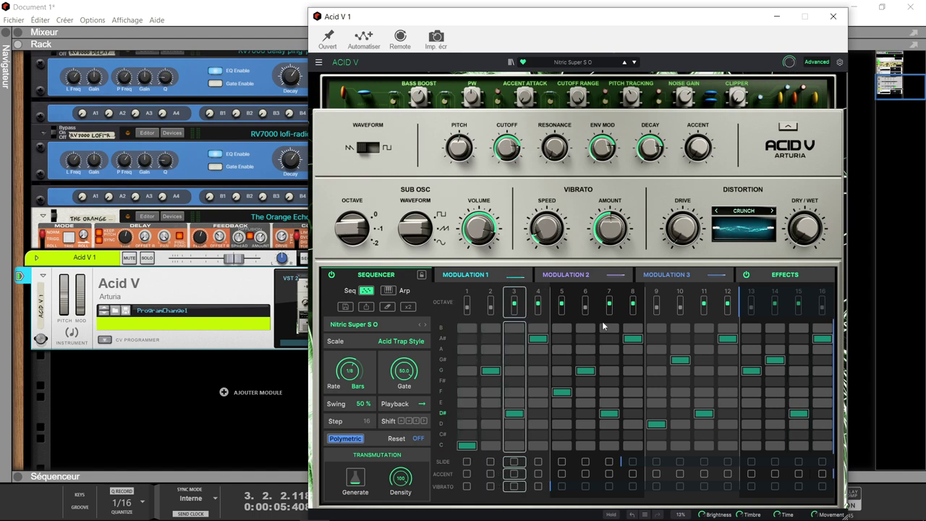
key(space)
scroll(409, 372, down, 5)
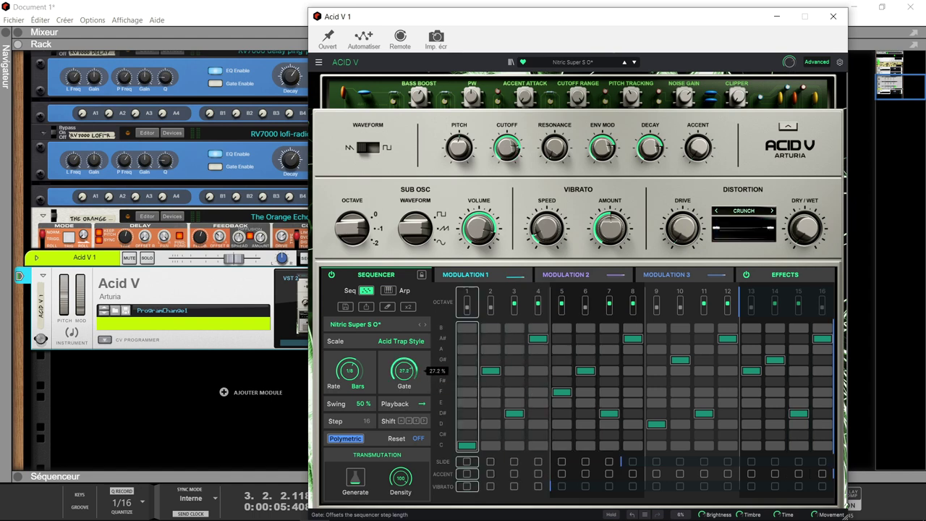
key(space)
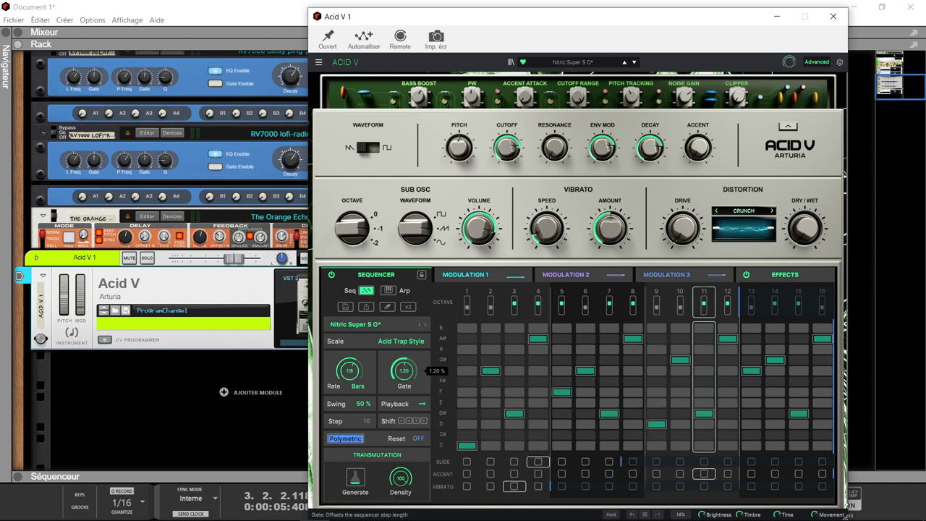
scroll(409, 372, down, 5)
scroll(409, 371, down, 1)
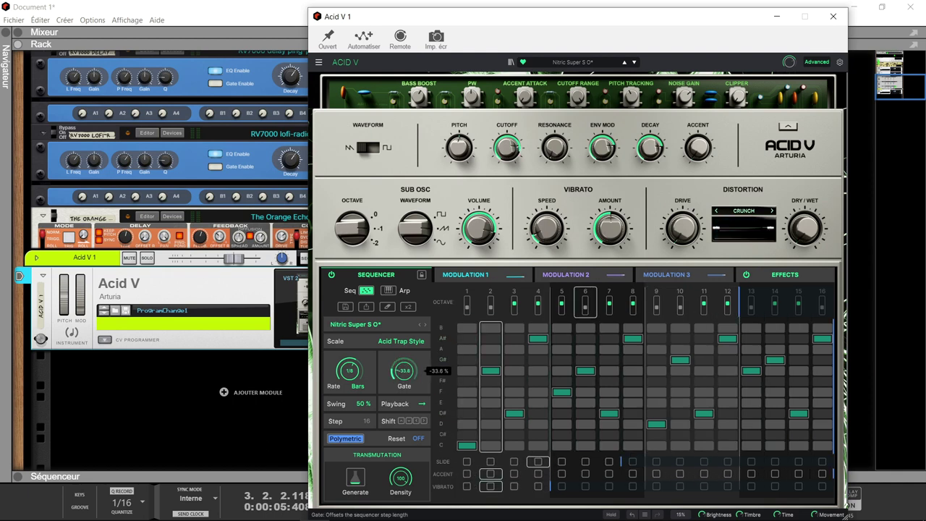
double_click(410, 372)
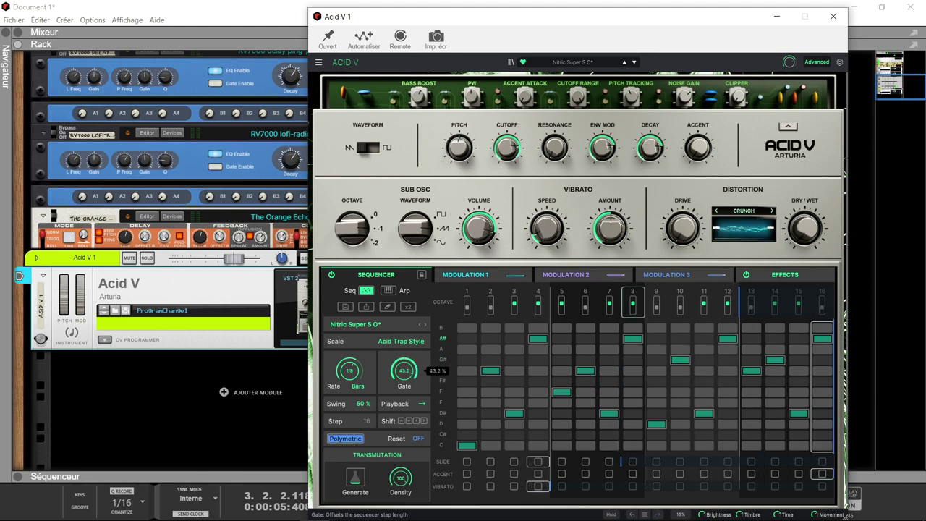
scroll(401, 378, down, 8)
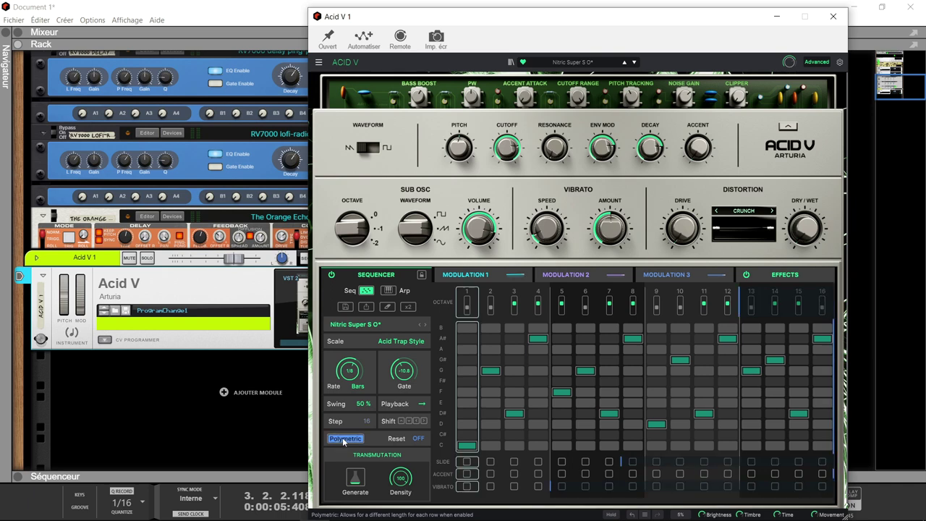
Set the sequence reset to 6 and generate a new random sequence twice with Transmutation
scroll(418, 438, up, 2)
scroll(418, 438, up, 4)
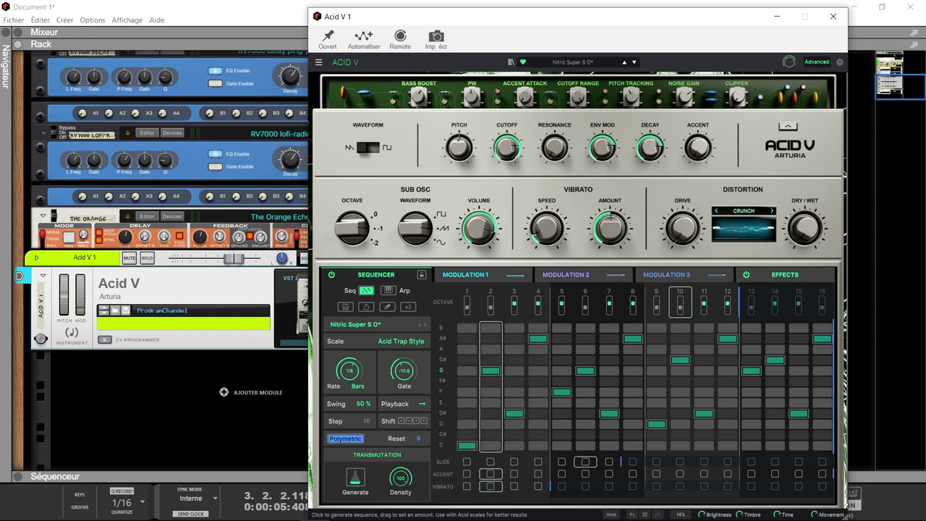
click(354, 481)
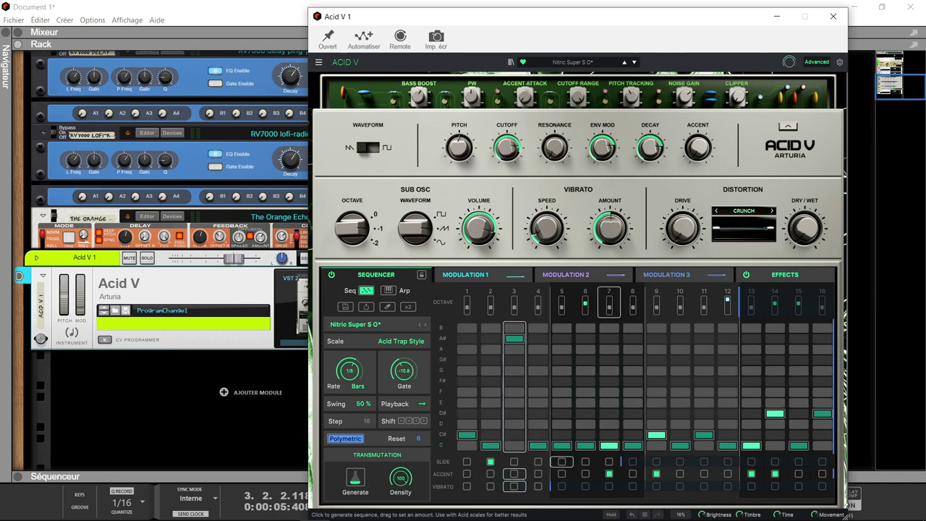
click(353, 483)
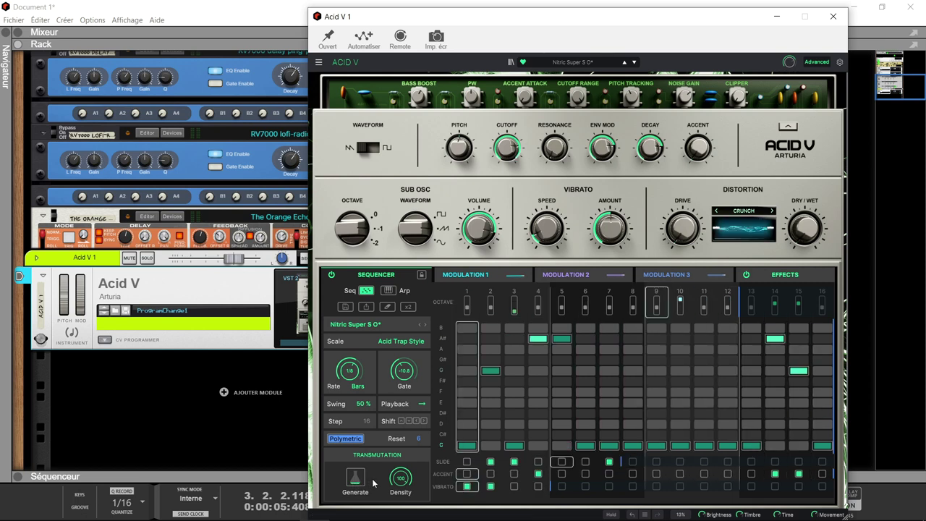
Set the Transmutation density to 70 and lower the gate to -44.0 %
drag(400, 477, 401, 495)
drag(393, 381, 425, 361)
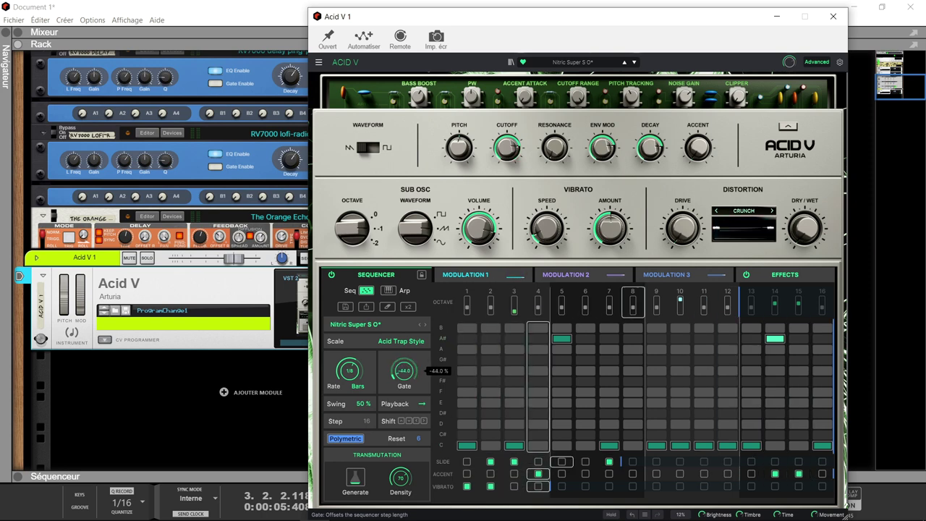
Raise the sequence gate to -23.6 % and show the synth's effects
drag(425, 361, 402, 375)
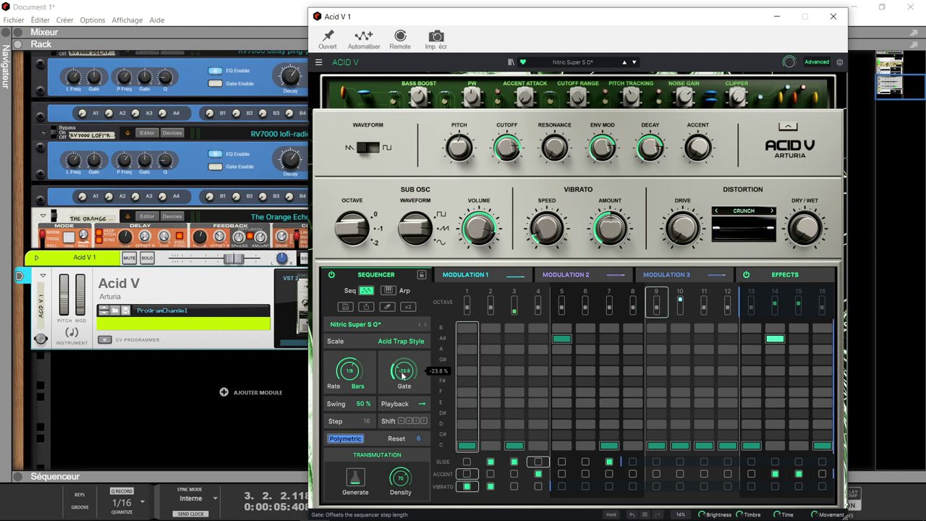
click(788, 273)
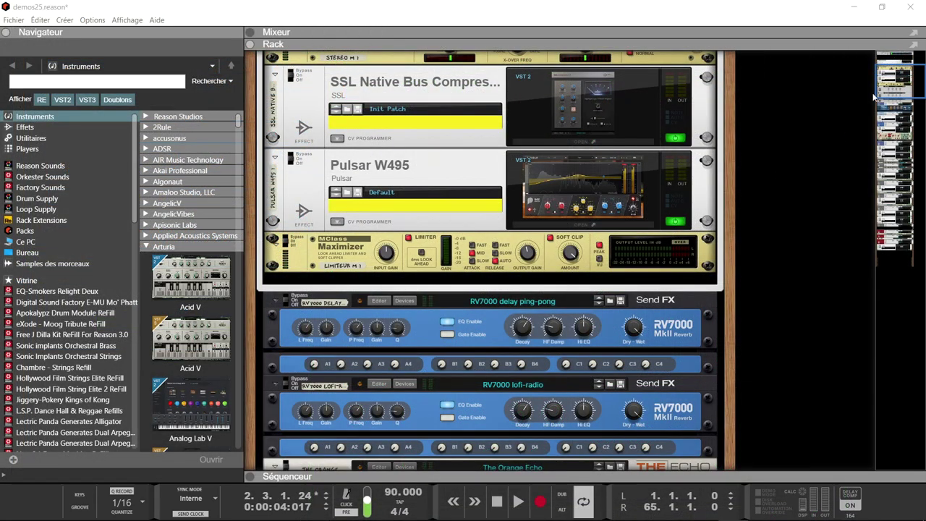
Find the Acid V device in the demos25 song's rack, view its advanced panel, and close its window
drag(889, 87, 873, 148)
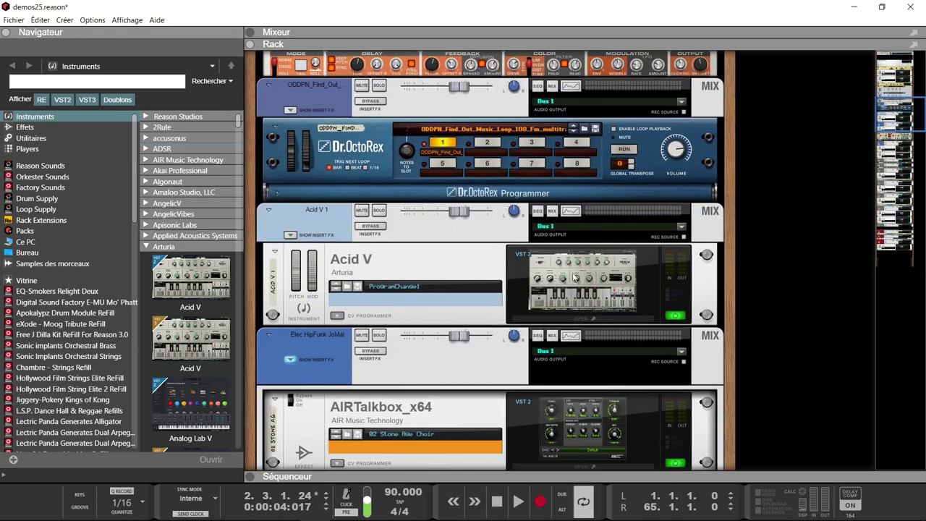
click(626, 277)
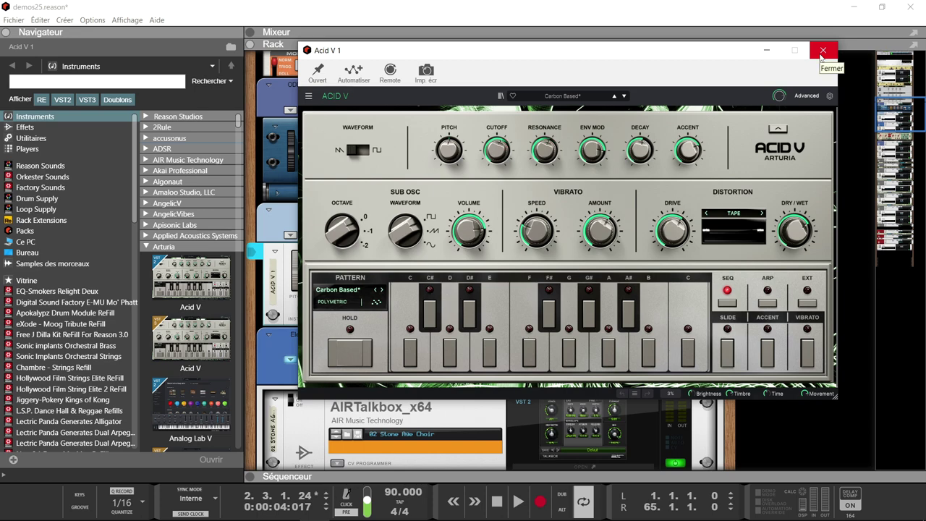
click(806, 95)
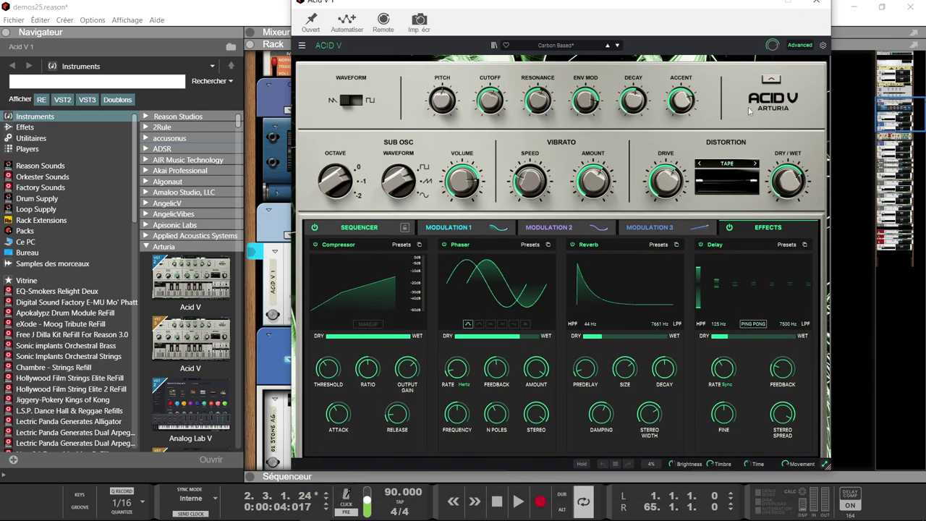
click(816, 2)
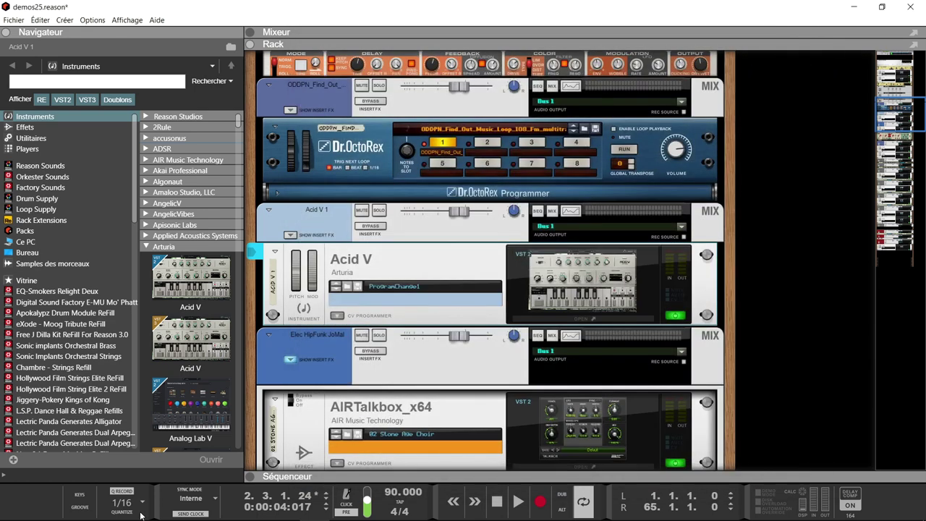
Examine the demos25 track arrangement in the song sequencer, including the Acid V 1 clips, and hide it again
click(249, 478)
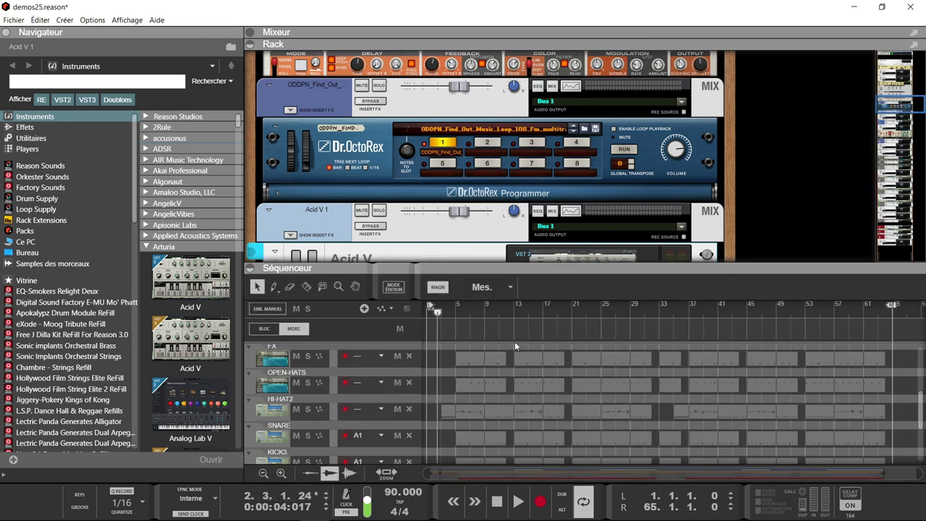
scroll(515, 346, up, 5)
scroll(514, 345, down, 3)
scroll(514, 345, up, 3)
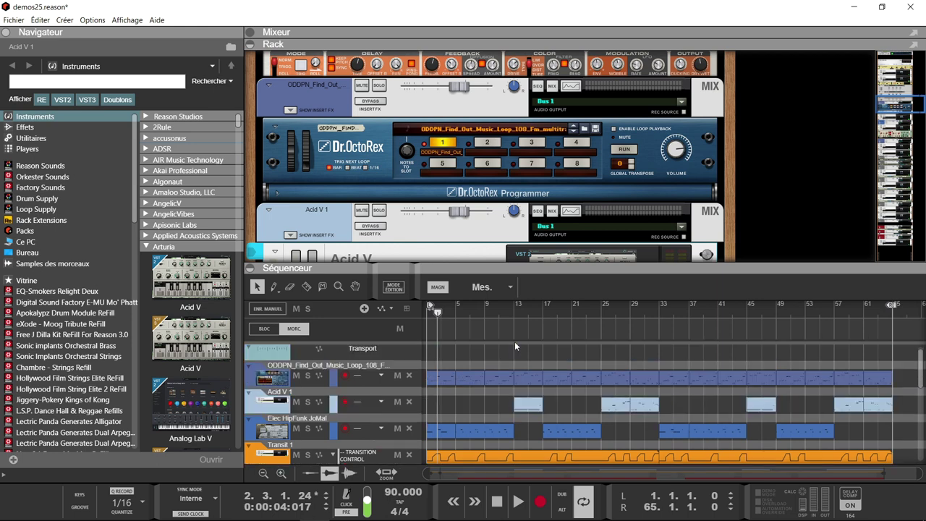
click(249, 268)
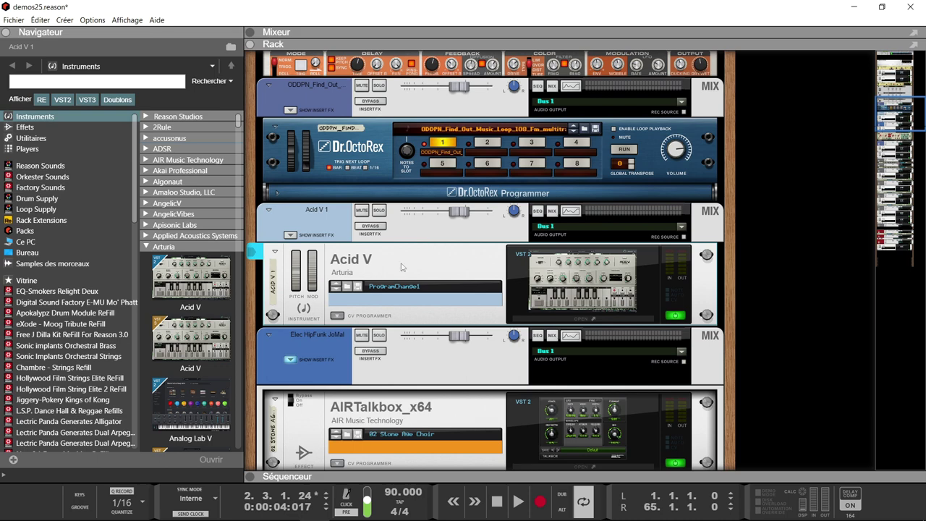
Inspect the Pulsar W495 equalizer curve on the drums bus and the insert effects of the master section
scroll(427, 273, down, 10)
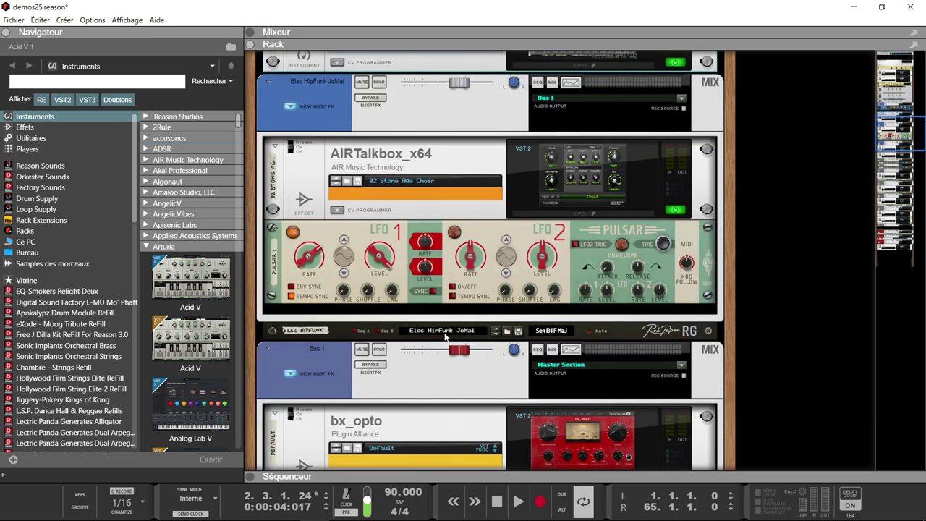
scroll(445, 337, down, 12)
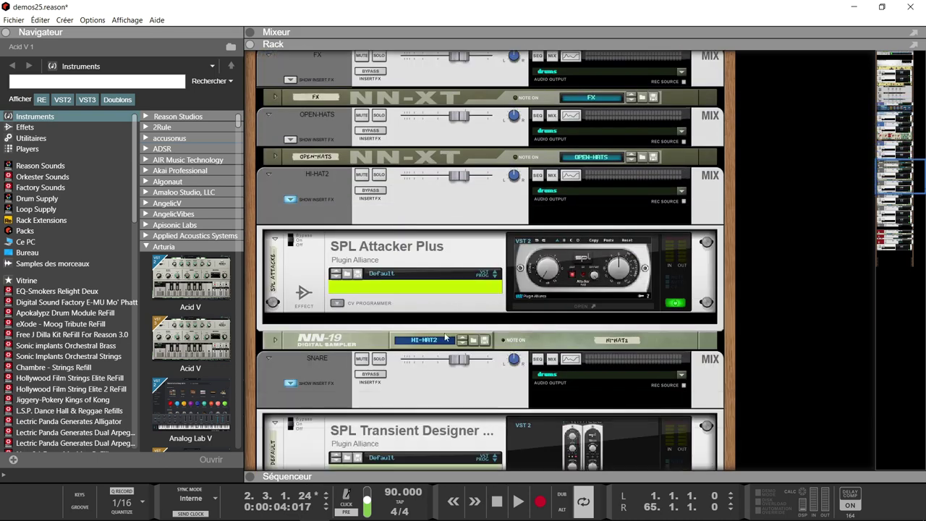
scroll(445, 337, down, 3)
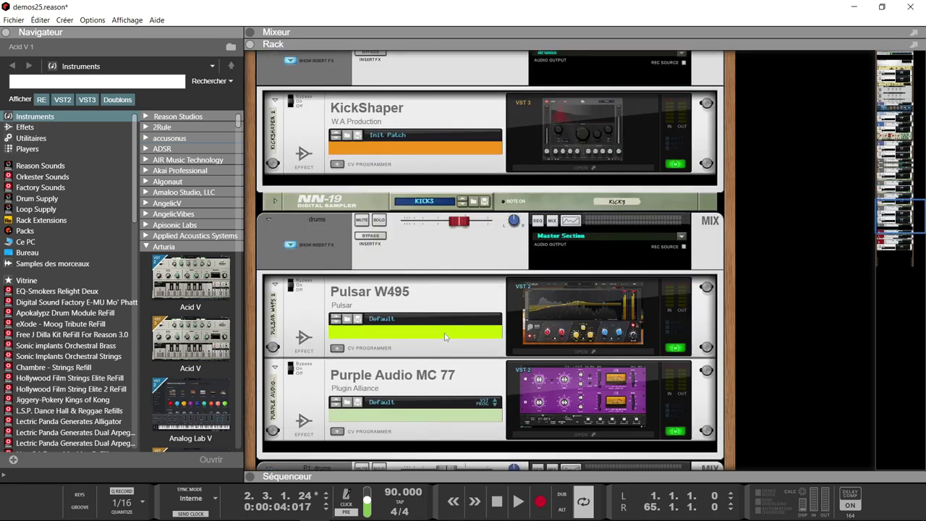
scroll(444, 337, down, 6)
scroll(445, 335, up, 3)
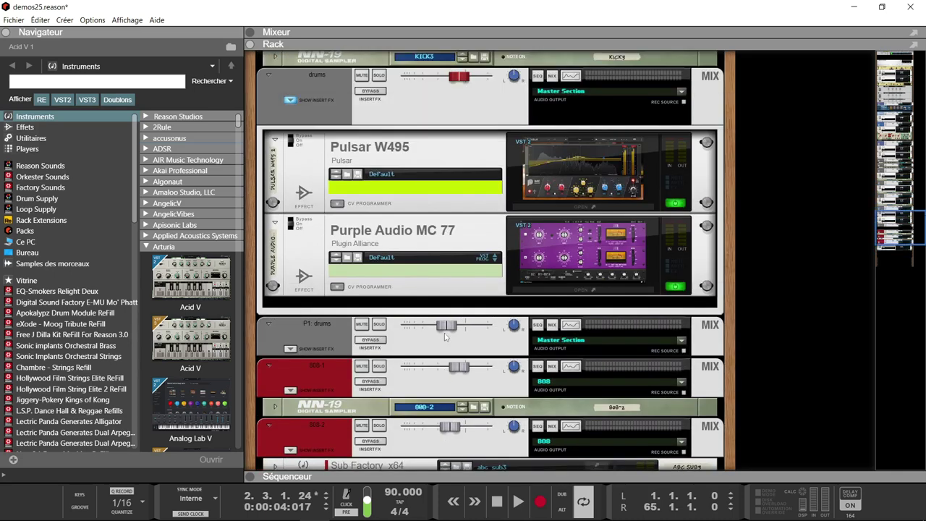
click(589, 173)
double_click(589, 172)
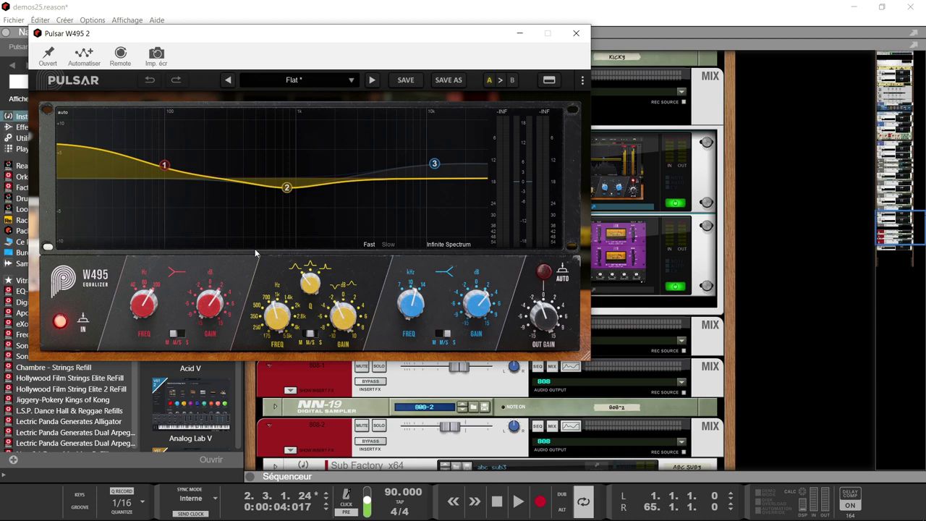
mouse_move(305, 186)
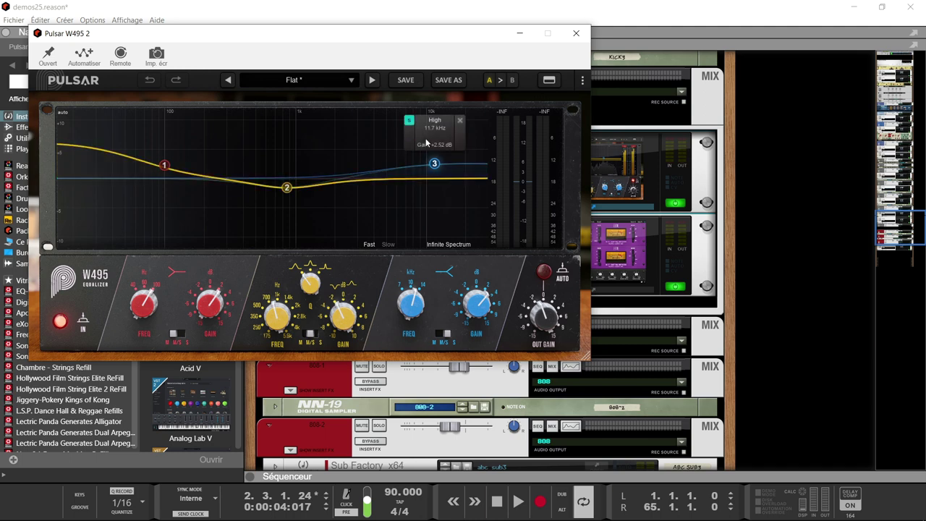
click(575, 34)
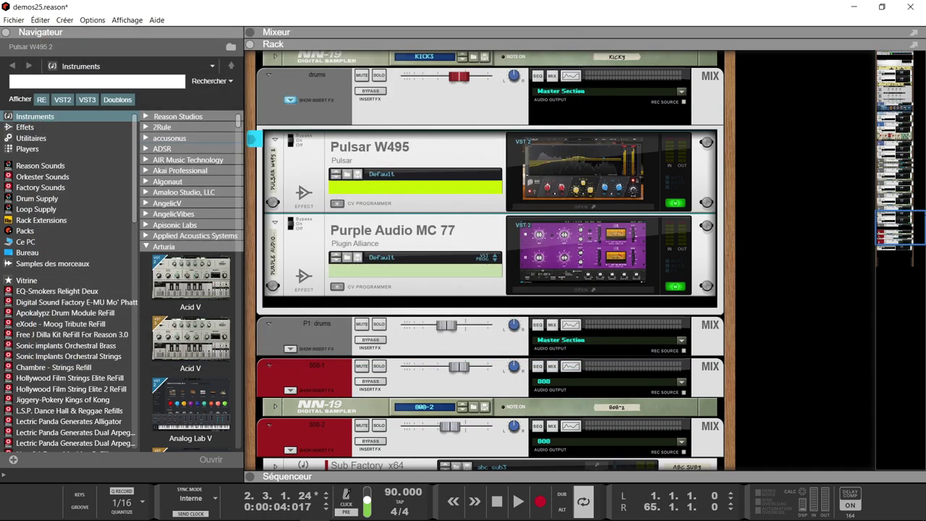
drag(888, 233, 885, 48)
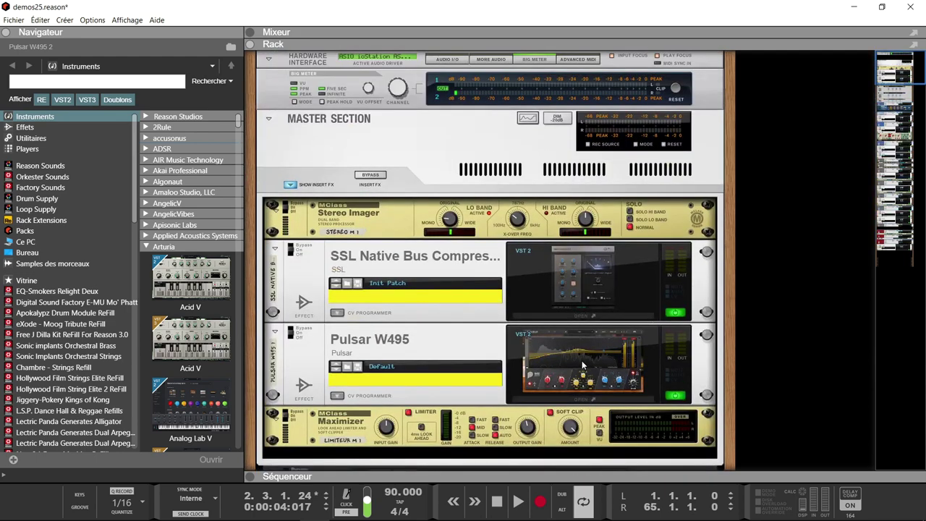
Show the song sequencer at full height, select the Acid V 1 track, and play the song from bar 1
click(554, 475)
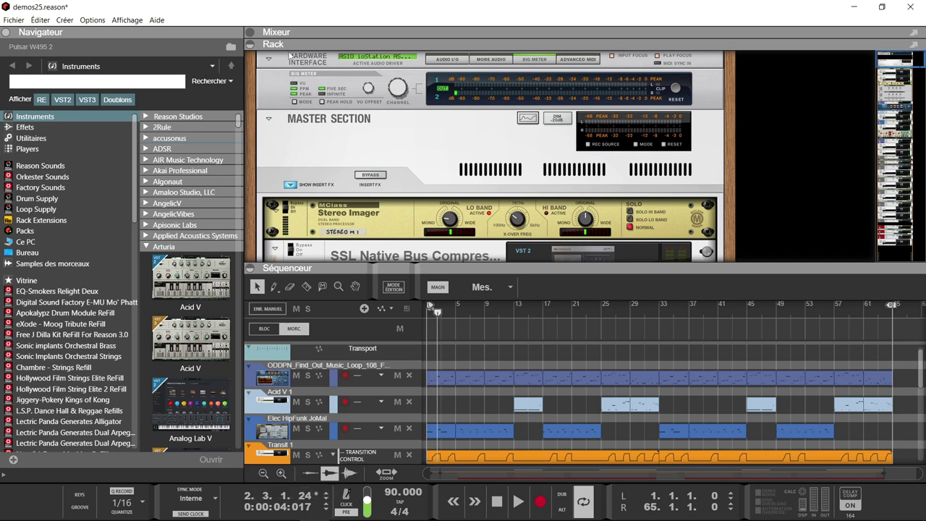
click(254, 47)
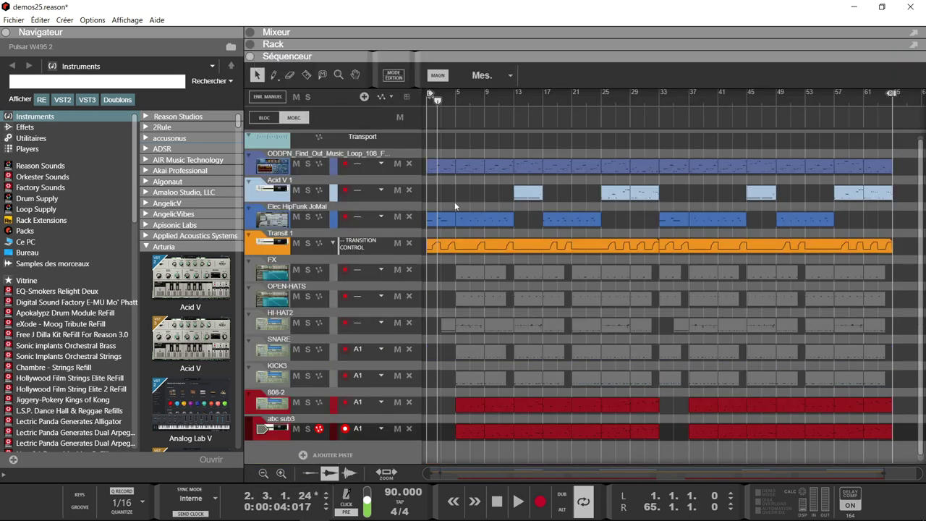
click(444, 110)
click(279, 199)
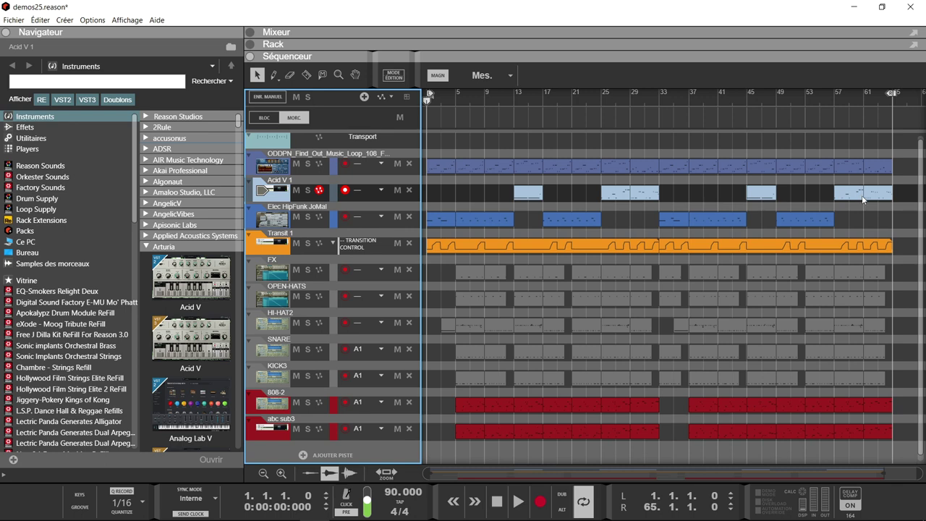
key(space)
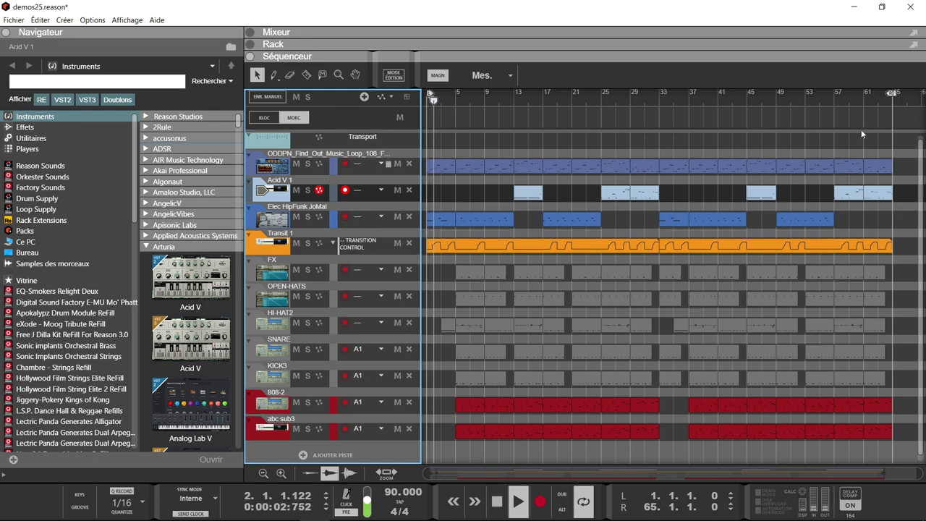
View all mixer channels during playback and hide the browser to make room for them
key(F5)
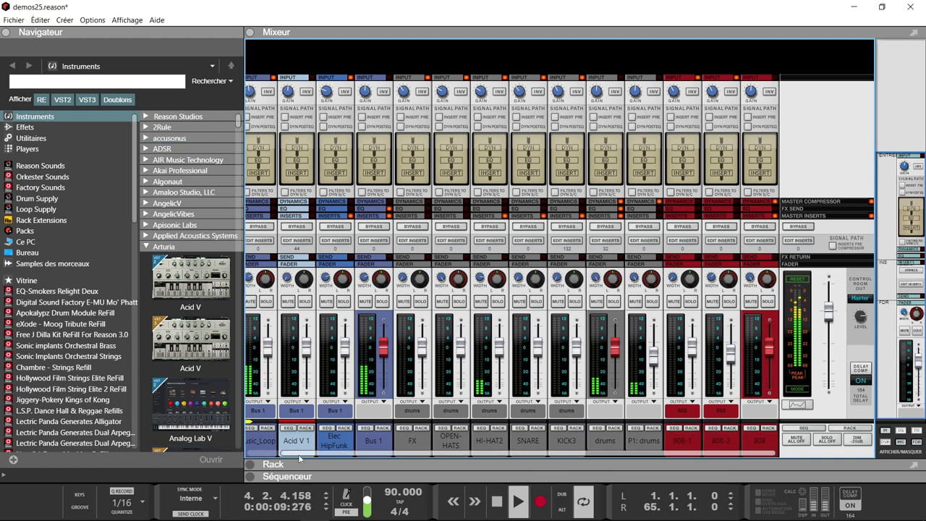
drag(299, 458, 242, 458)
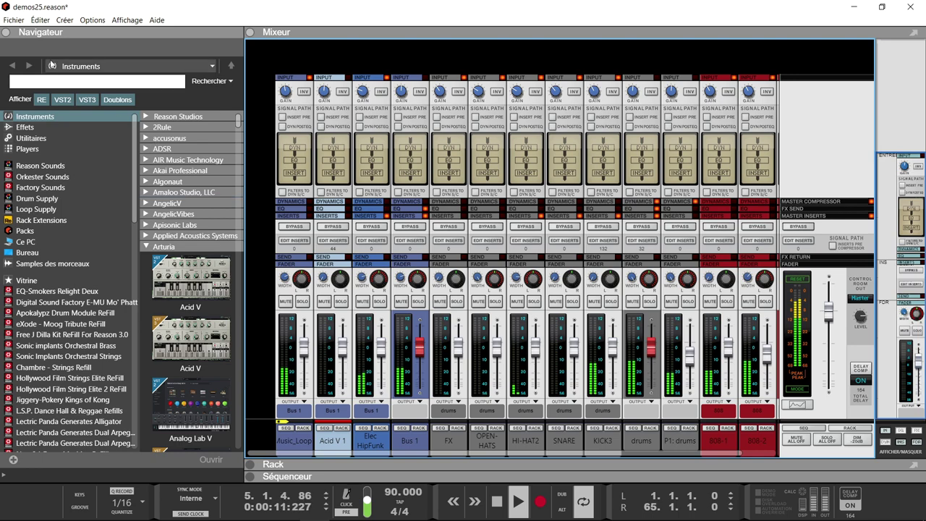
click(6, 32)
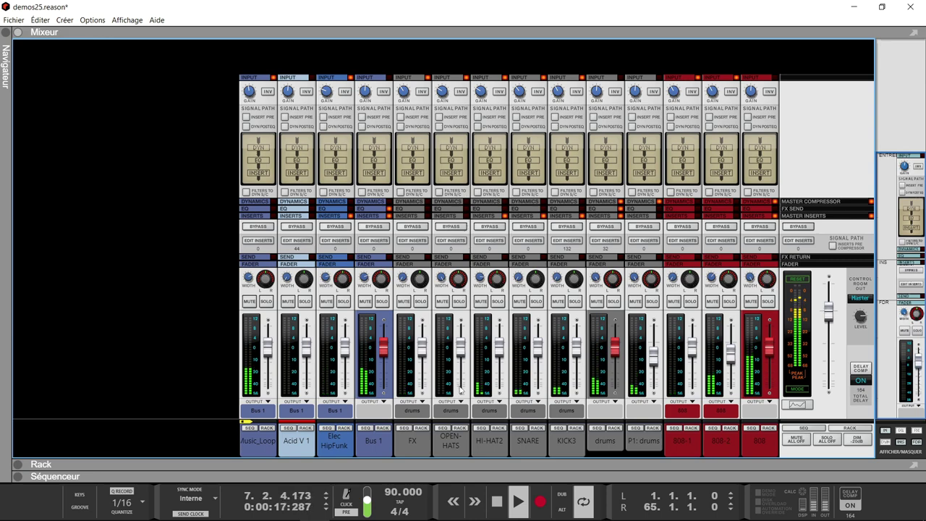
Inspect the Acid V's effects and Carbon Based sequence during playback, and close the synth with the song sequencer shown
double_click(64, 464)
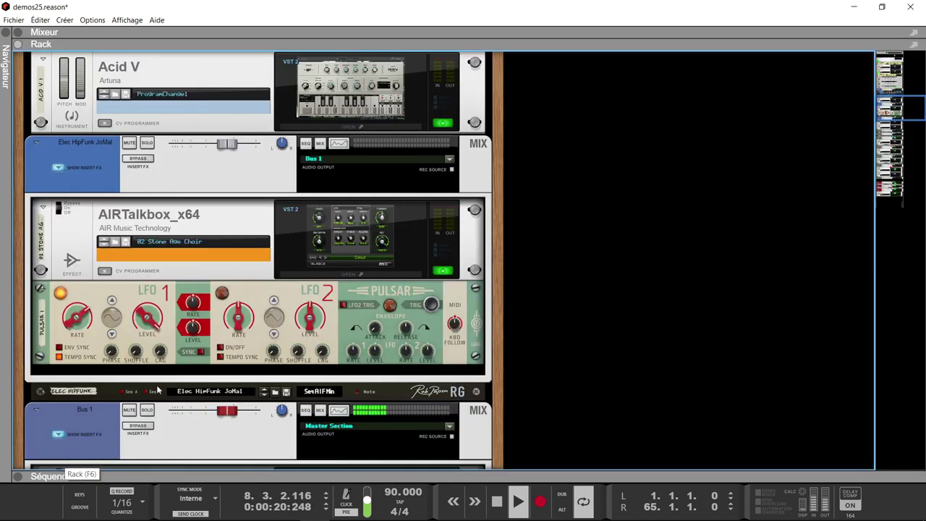
click(279, 109)
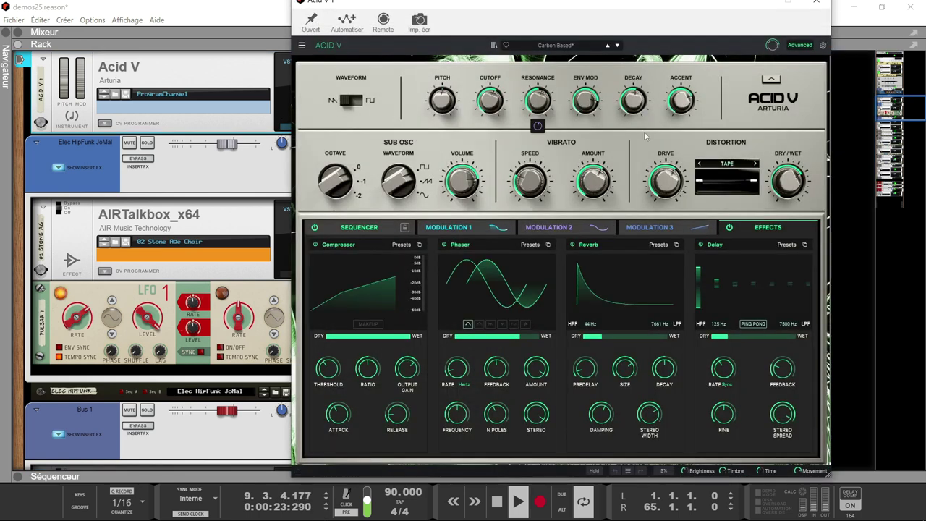
click(375, 226)
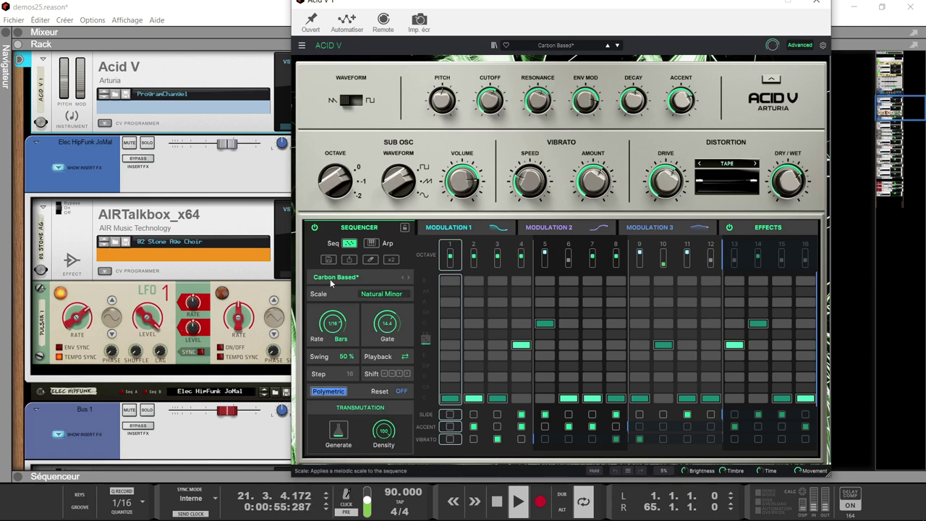
click(18, 481)
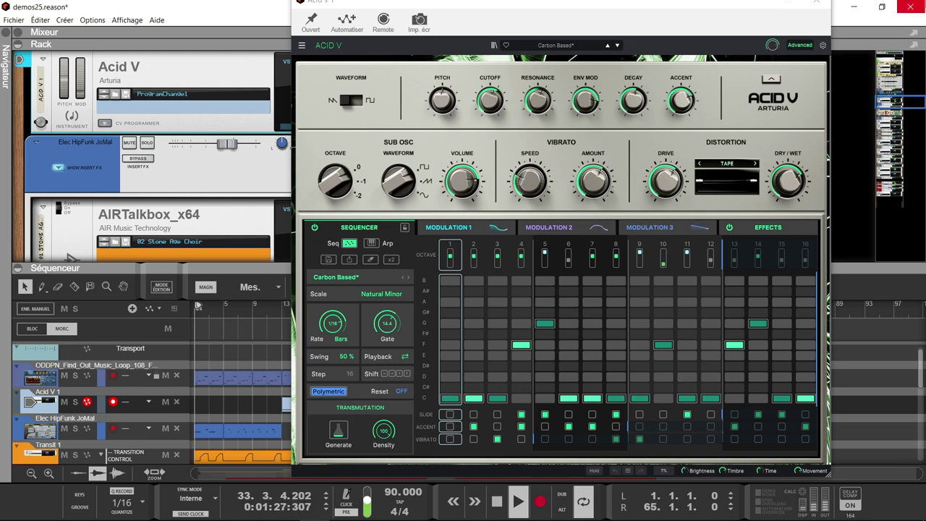
click(820, 4)
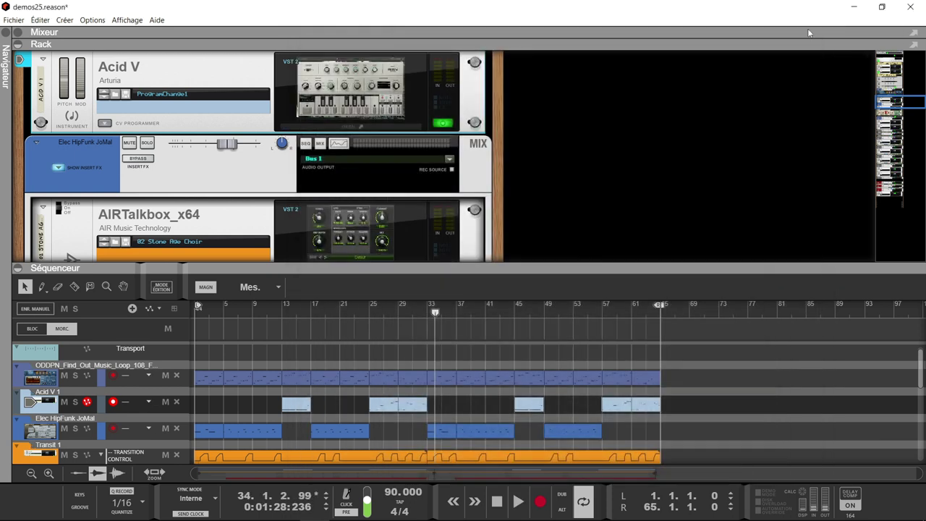
Solo the Acid V 1 track, set the loop from bar 25 to bar 33, and play it
click(76, 402)
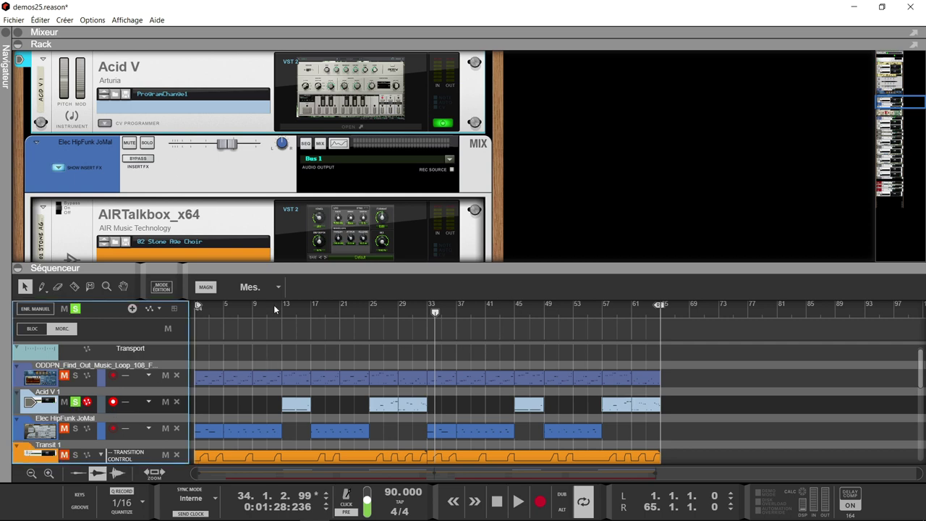
drag(197, 307, 374, 305)
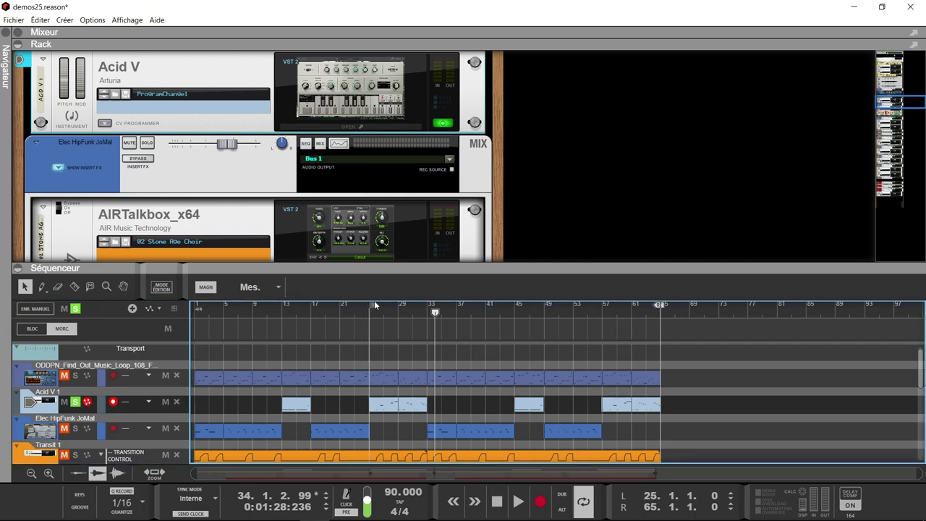
drag(658, 305, 426, 302)
key(l)
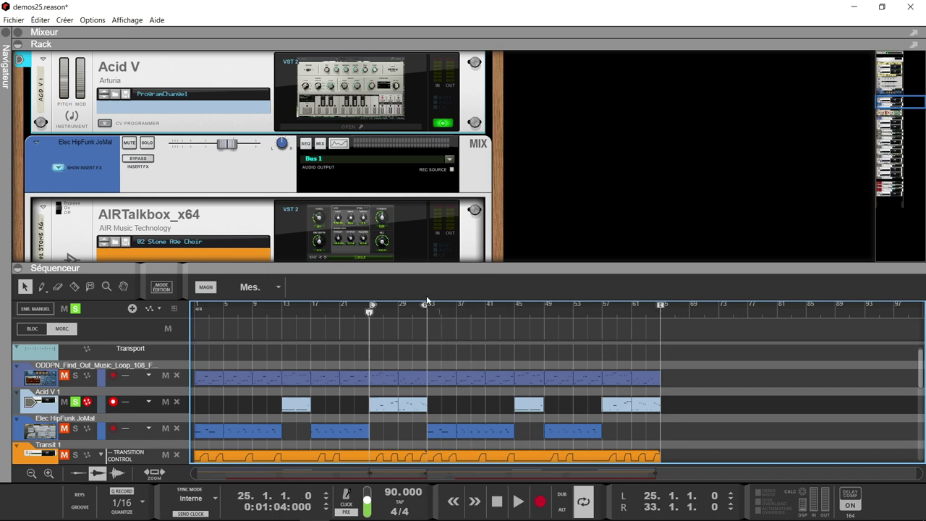
key(space)
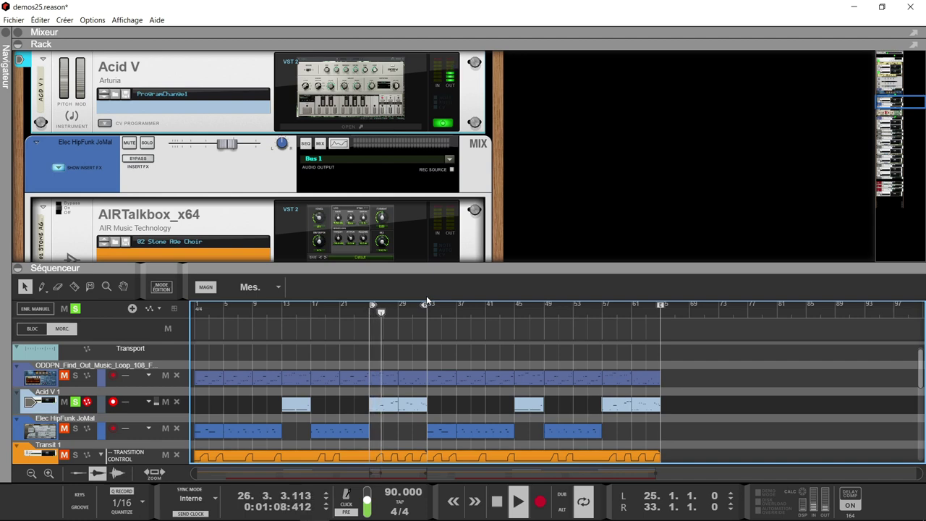
Reopen the Acid V window and move it aside to watch its sequence during looped playback
click(396, 126)
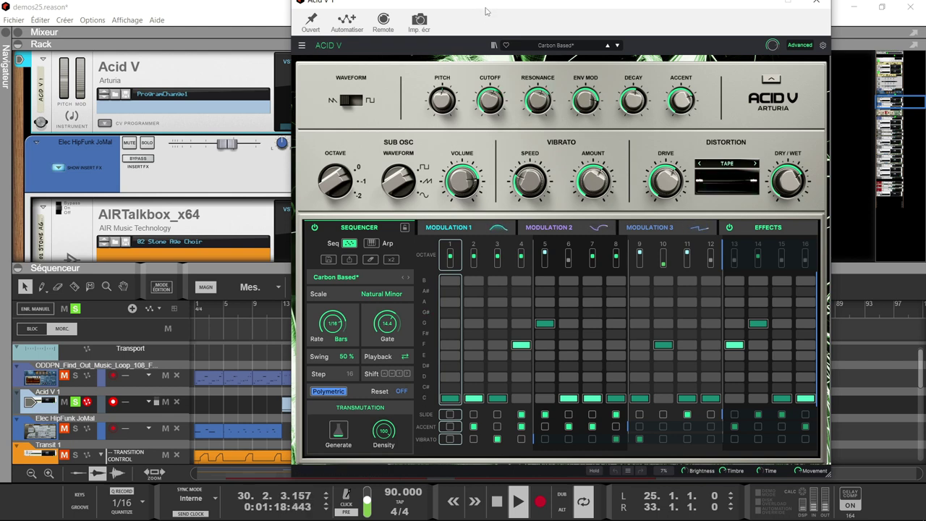
drag(490, 14, 533, 14)
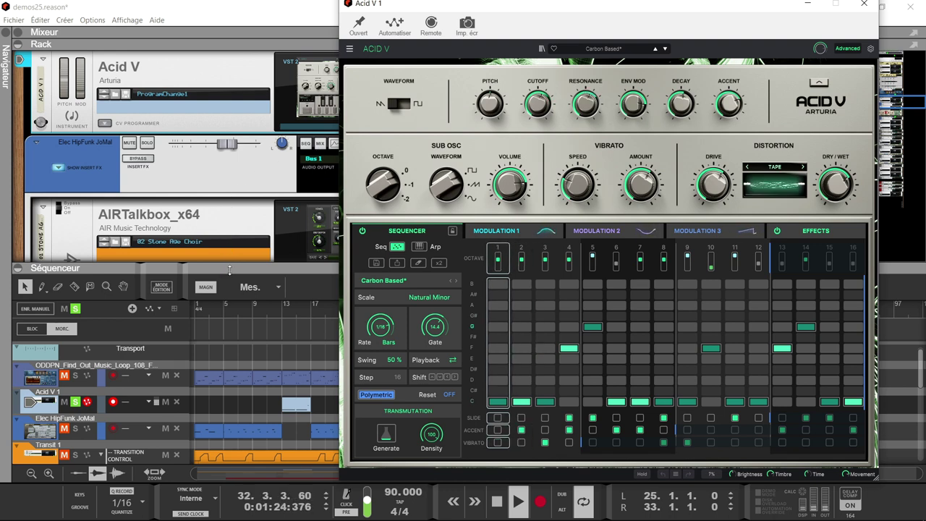
Stop the loop and play the soloed Acid V 1 part from bar 13, stopping just after bar 17
key(space)
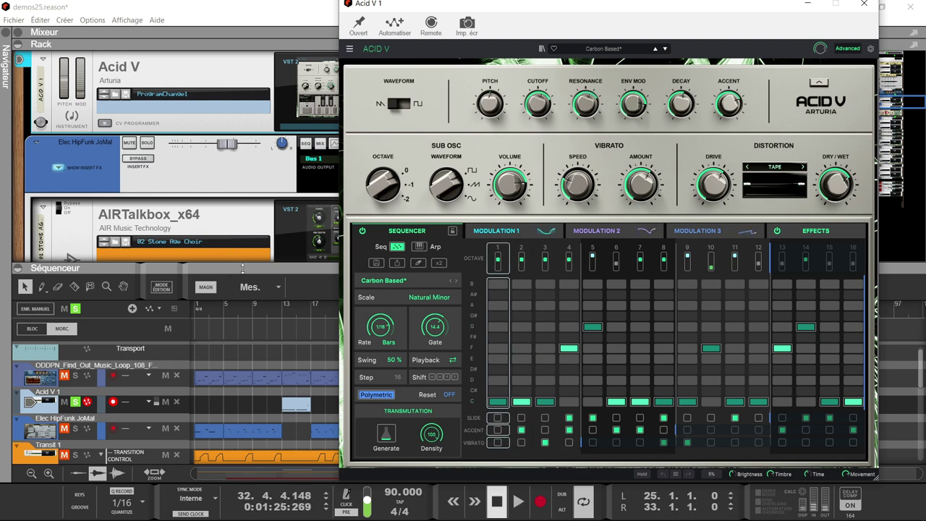
click(251, 306)
click(282, 312)
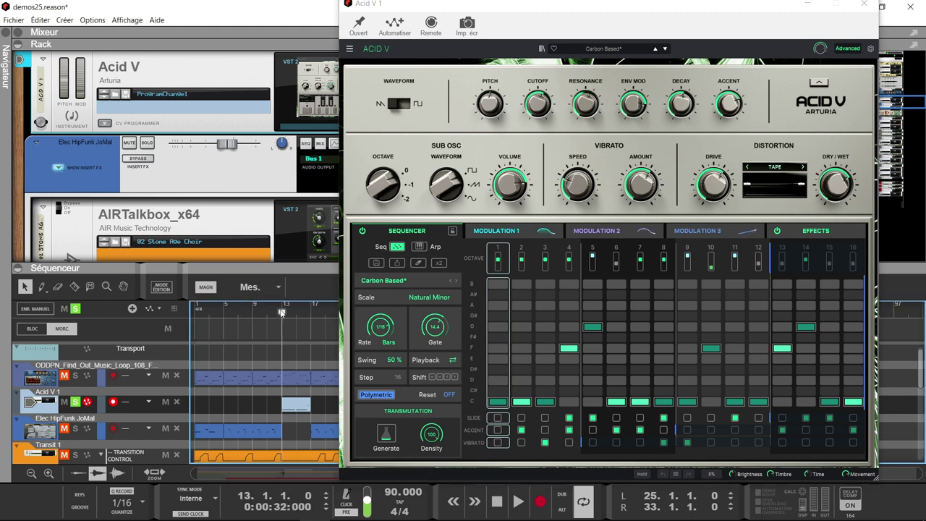
key(space)
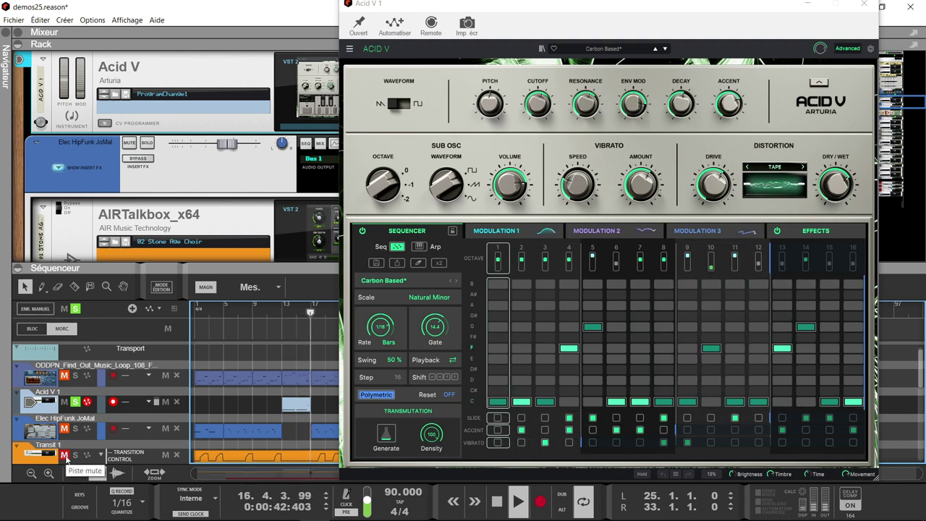
key(space)
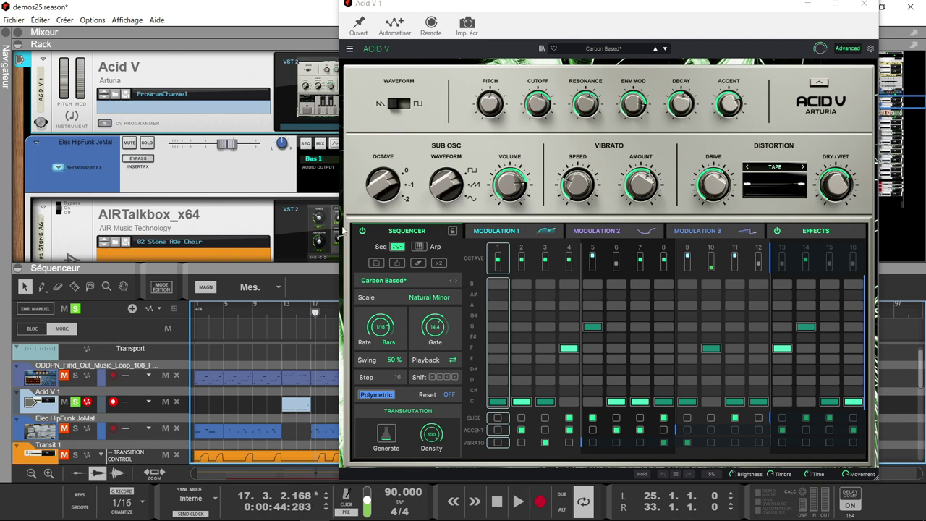
Bypass the Transit effect in the rack and reopen the Acid V window
scroll(208, 106, down, 10)
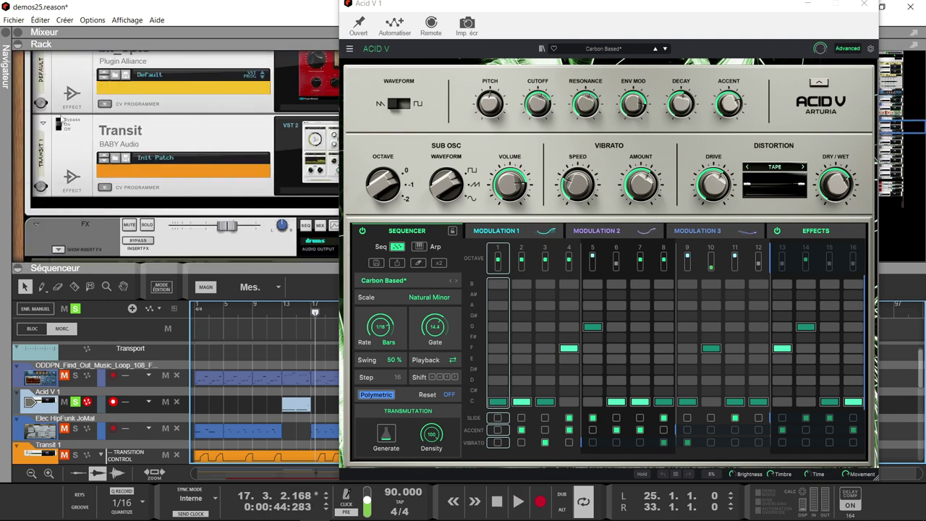
click(61, 123)
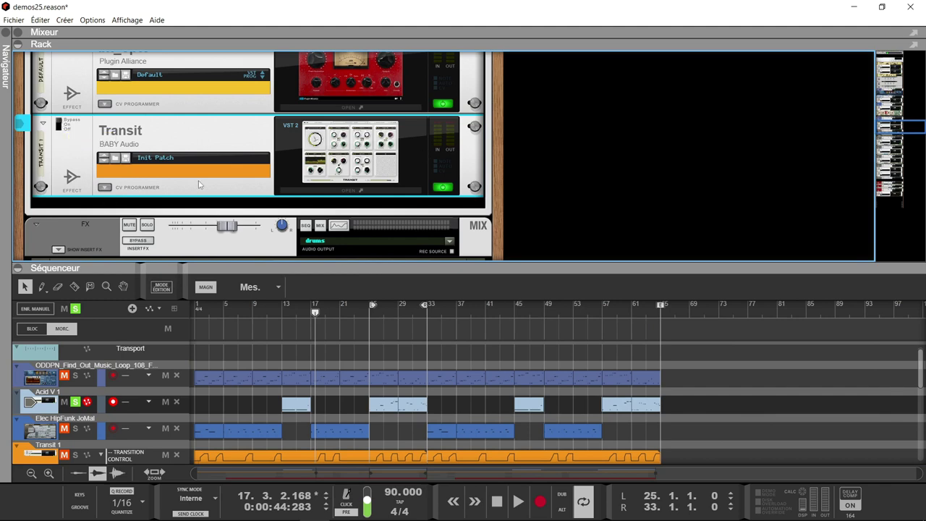
scroll(376, 145, up, 10)
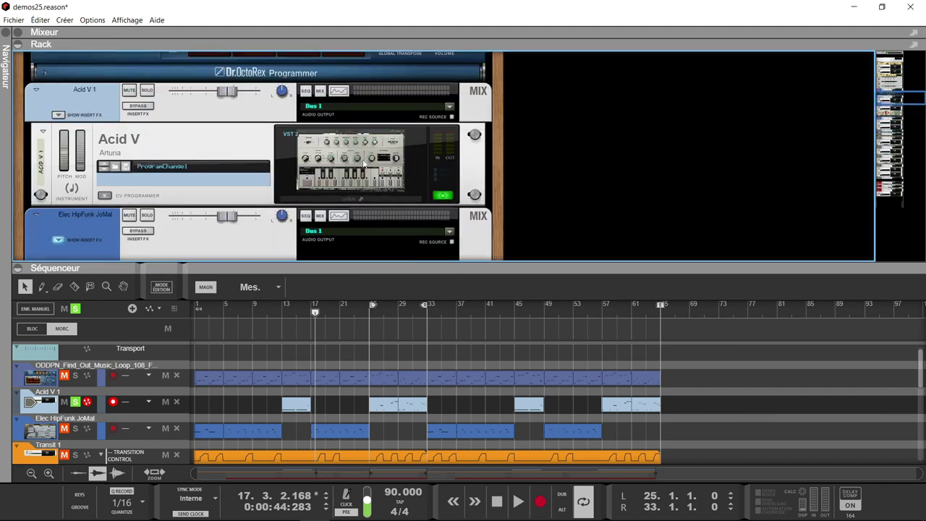
click(364, 164)
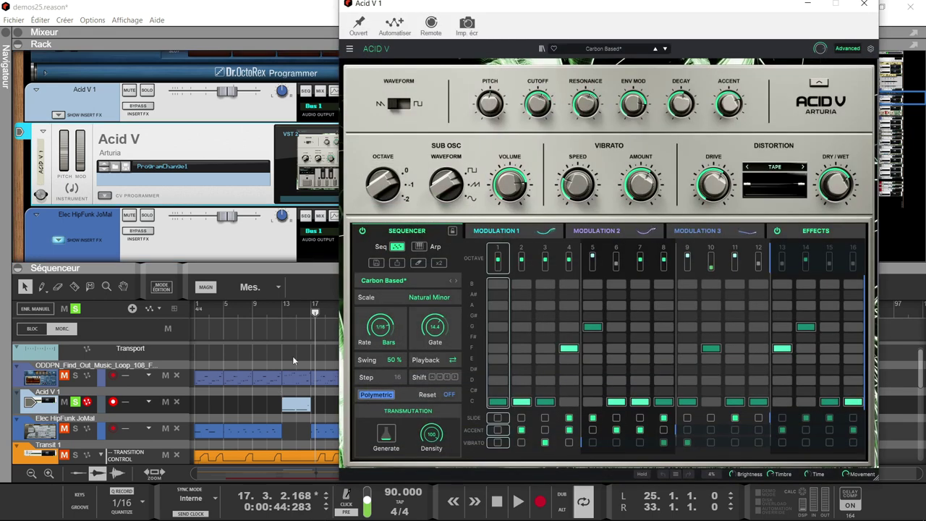
Play the Acid V 1 part again from bar 13 with Transit bypassed, and stop at bar 17
click(282, 313)
key(space)
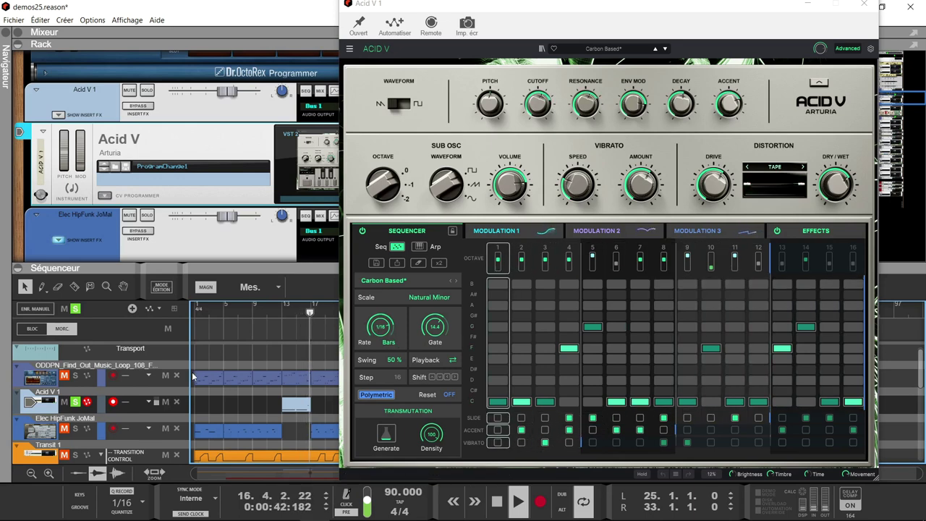
key(space)
Solo the P1: drums mix channel in the rack and play the loop
scroll(193, 375, down, 5)
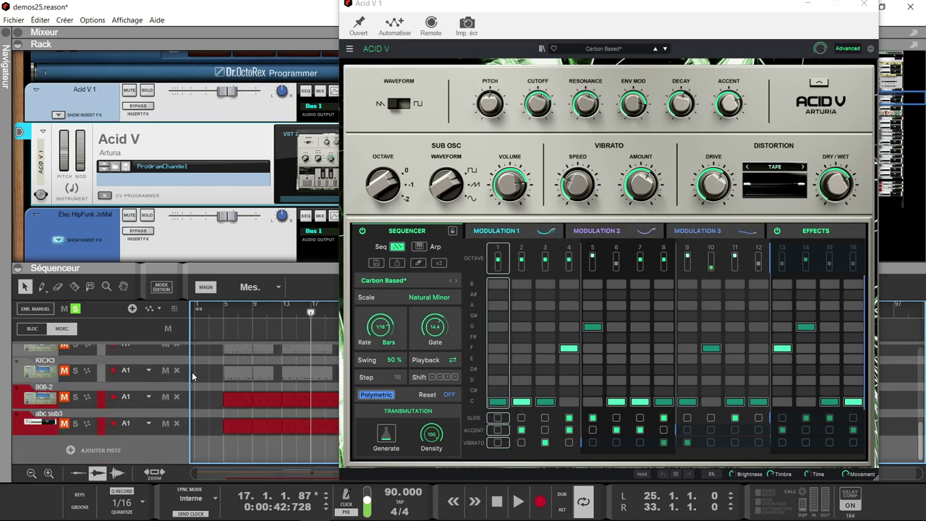
scroll(157, 363, up, 5)
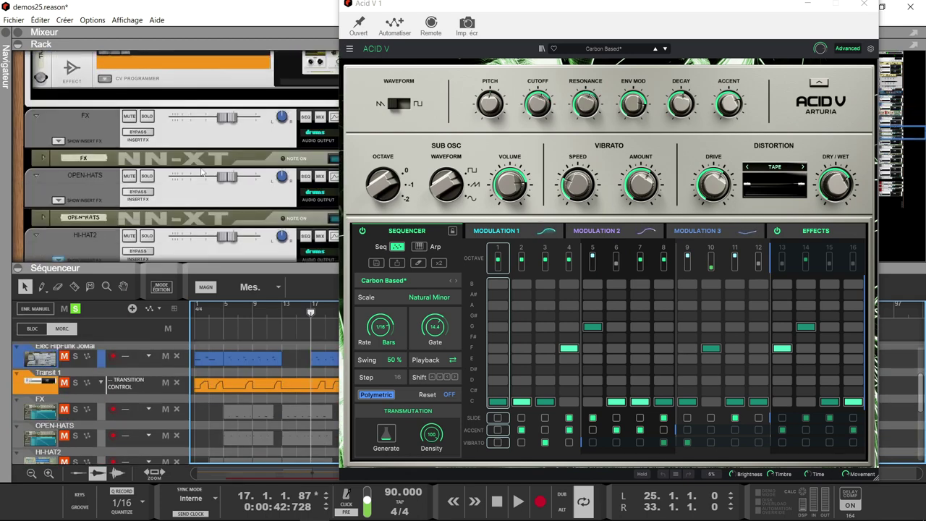
scroll(203, 172, down, 15)
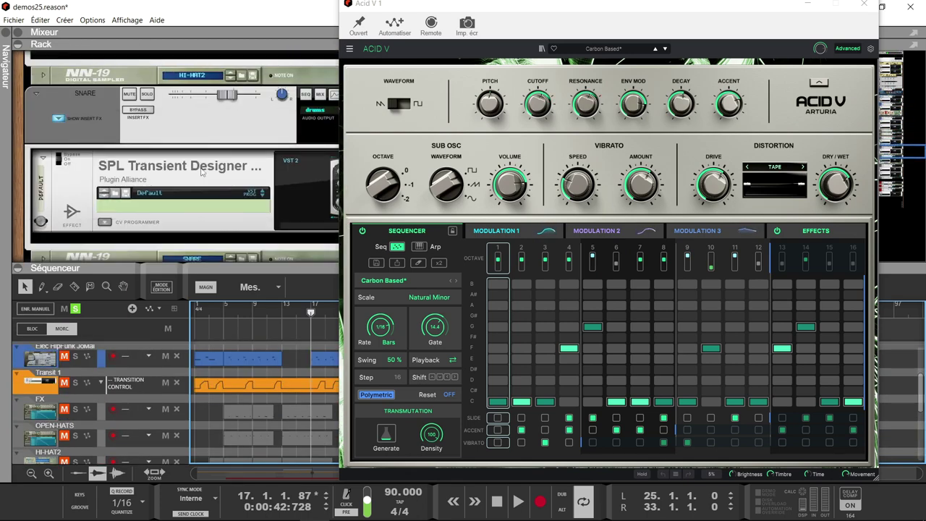
scroll(169, 109, down, 5)
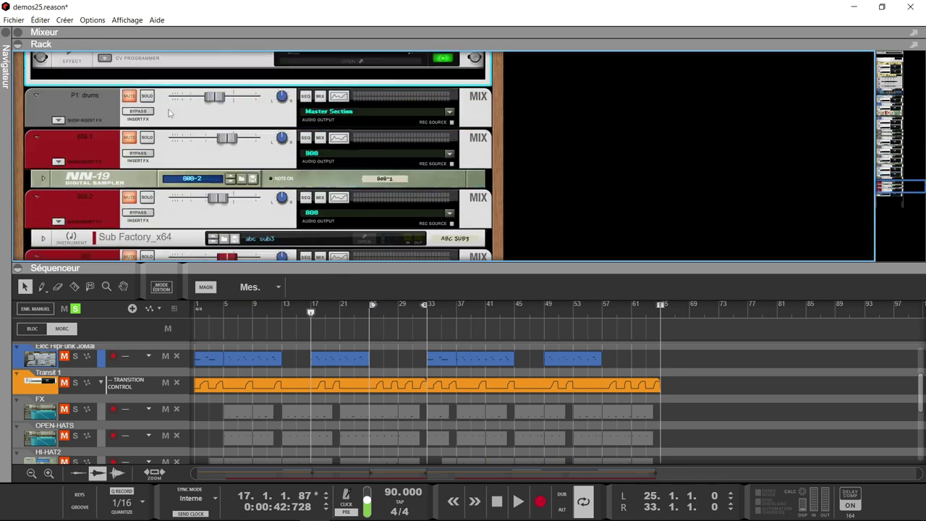
scroll(169, 109, up, 1)
click(147, 132)
key(space)
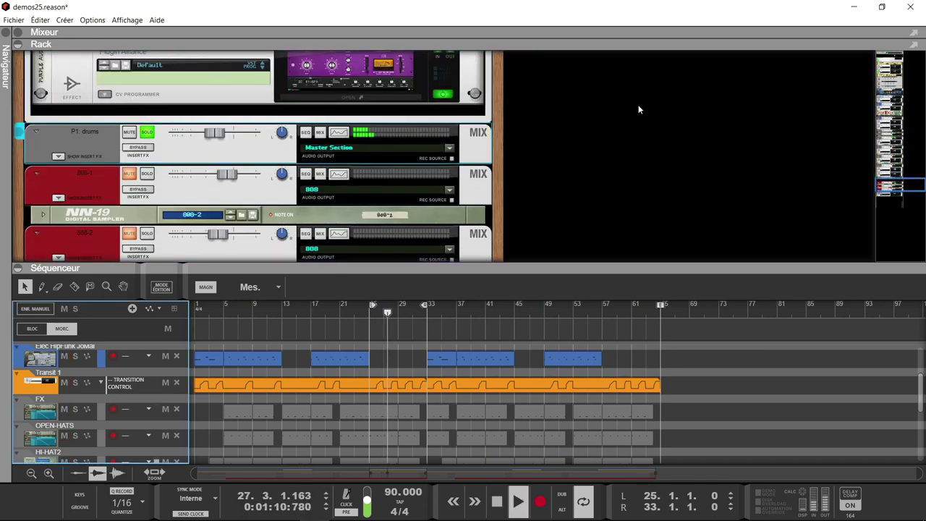
Solo the Acid V 1 mix channel during looped playback and show its track clips in the sequencer
scroll(638, 109, up, 15)
scroll(638, 109, up, 15)
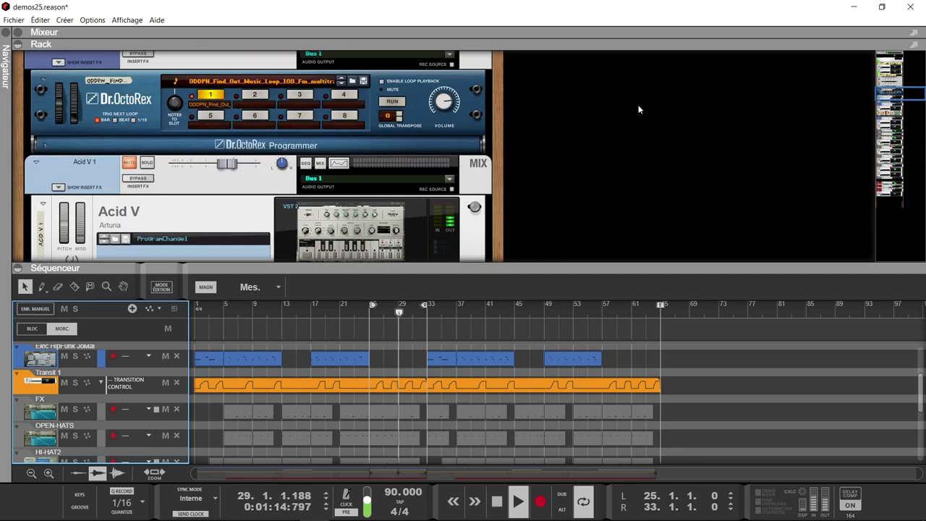
click(148, 162)
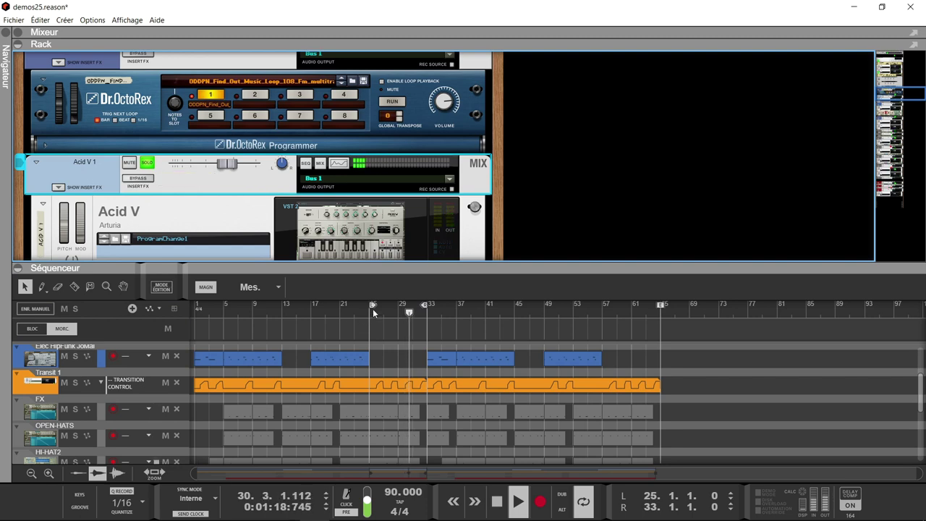
scroll(311, 320, up, 3)
scroll(312, 320, down, 3)
scroll(313, 322, down, 2)
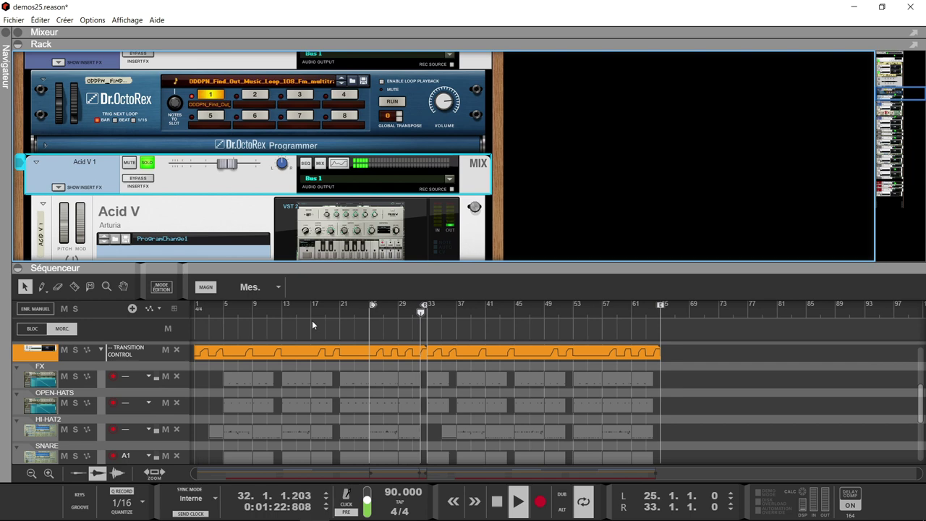
scroll(312, 322, up, 1)
scroll(312, 325, up, 1)
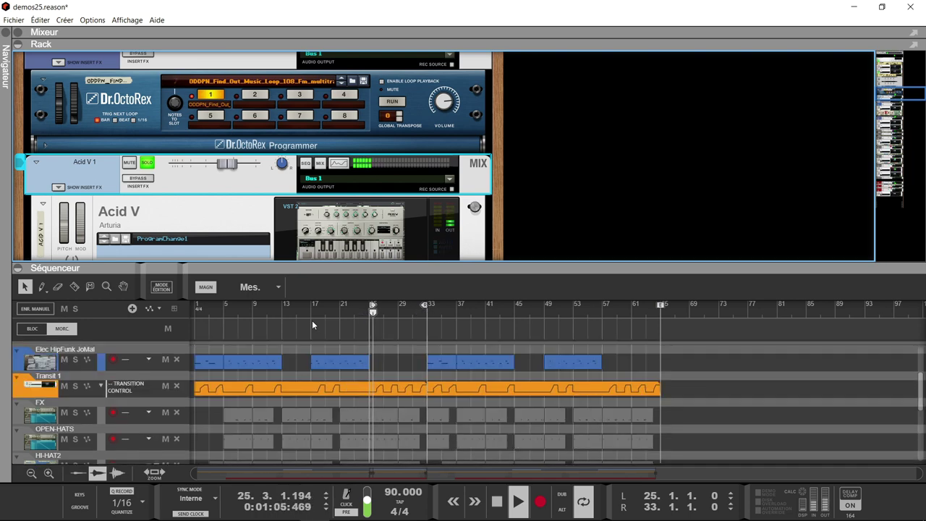
scroll(312, 319, up, 3)
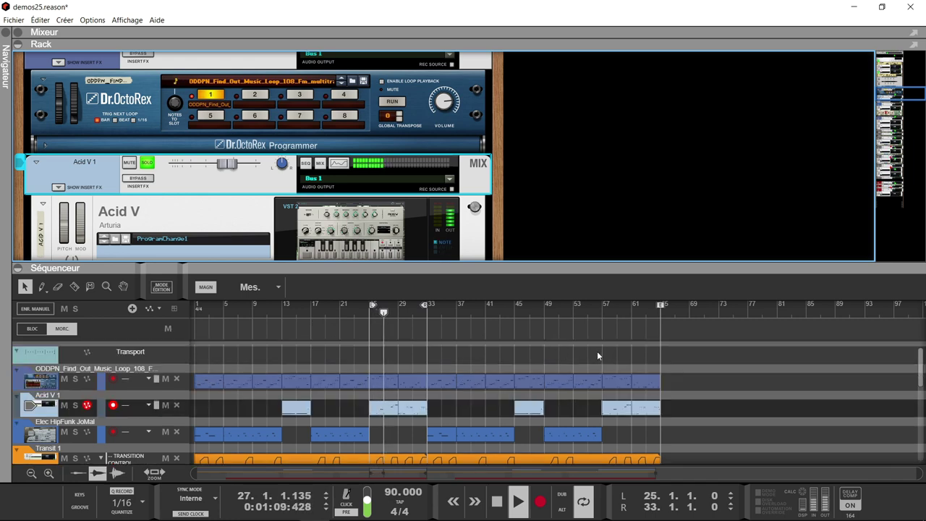
Set the loop from bar 13 to bar 17 and play the soloed Acid V 1 part from its start
key(space)
drag(371, 307, 283, 307)
drag(426, 308, 311, 307)
key(KP_1)
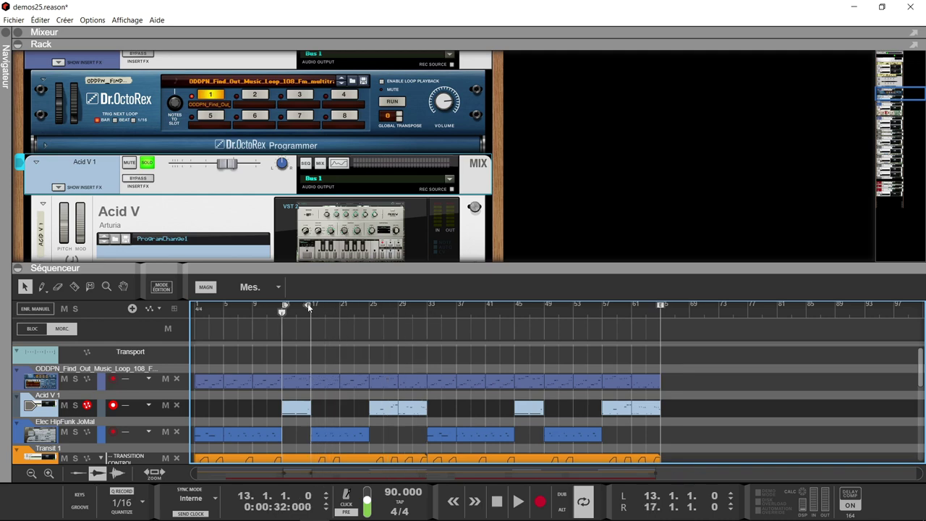
key(space)
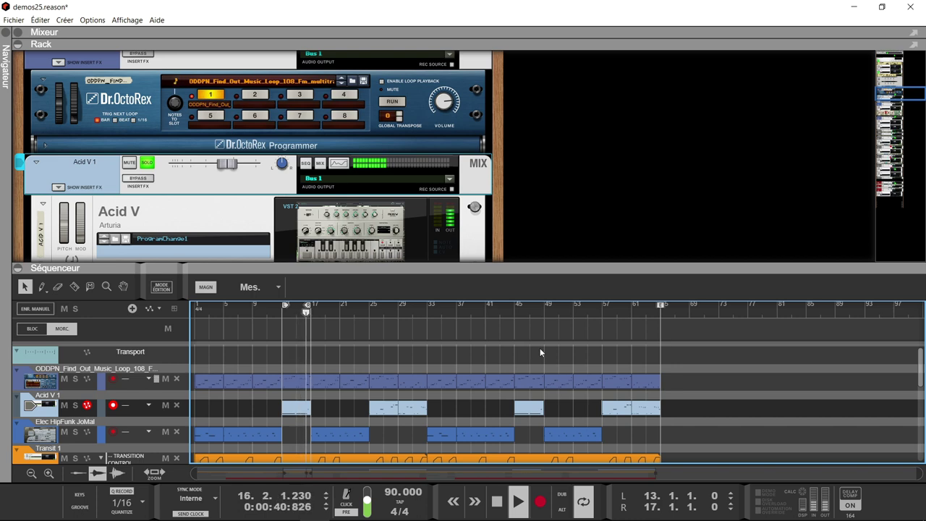
Stop playback and play the final Acid V 1 clips from bar 57
key(space)
click(603, 312)
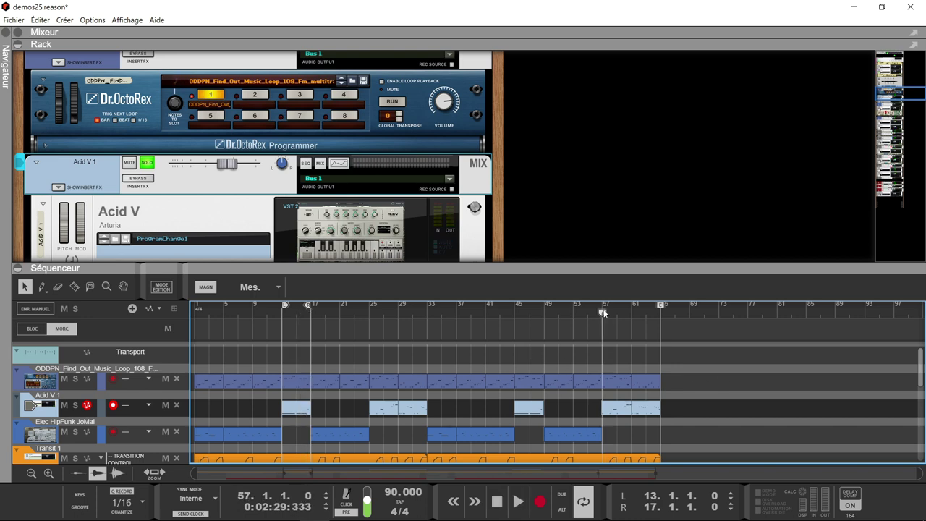
key(space)
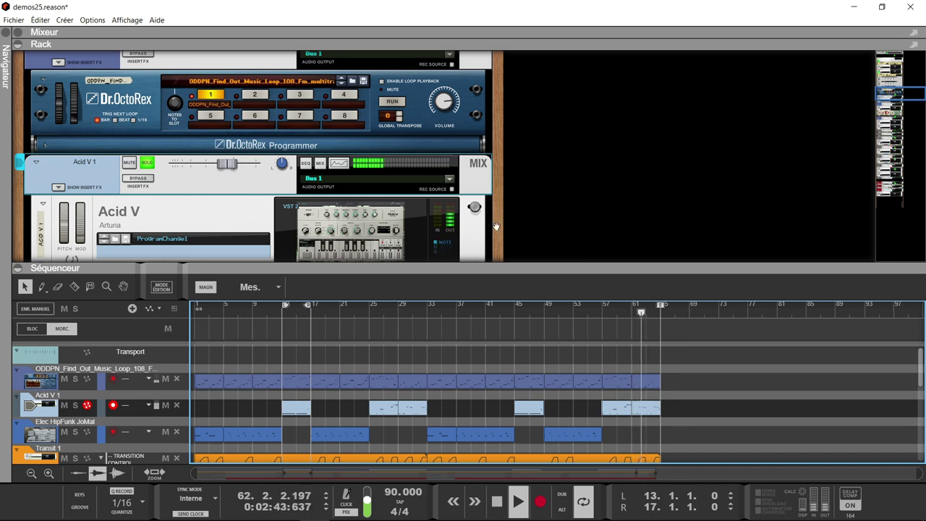
Open the Acid V window, extend the loop from bar 1 to bar 65, and move the window off the rack
click(396, 229)
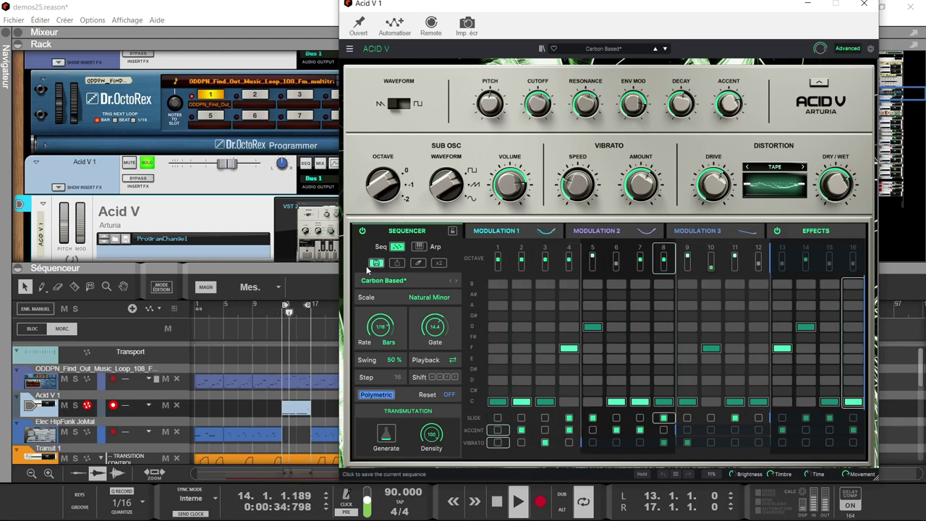
drag(285, 306, 197, 307)
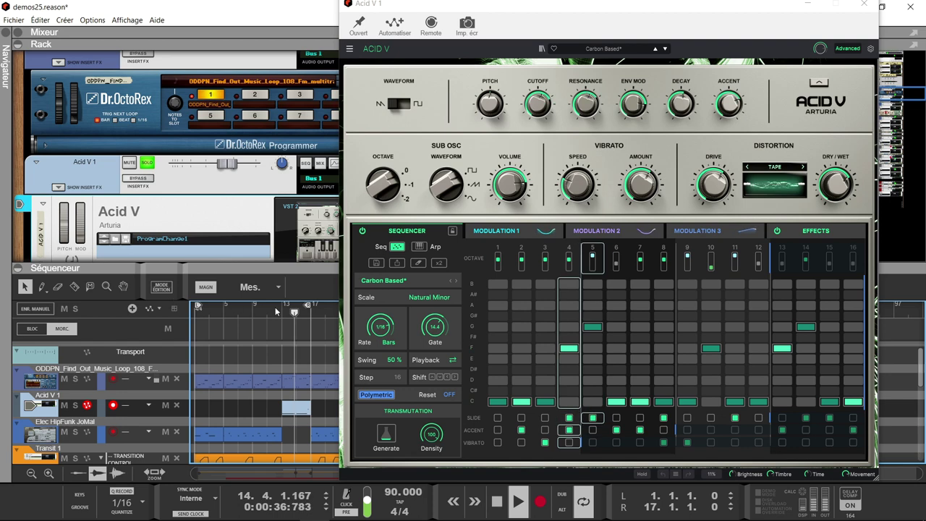
drag(306, 307, 720, 303)
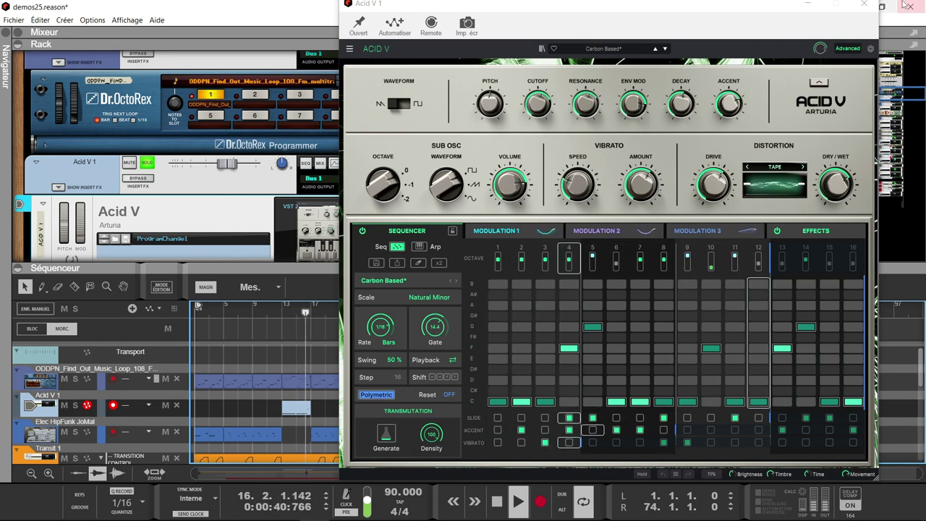
drag(758, 10, 478, 4)
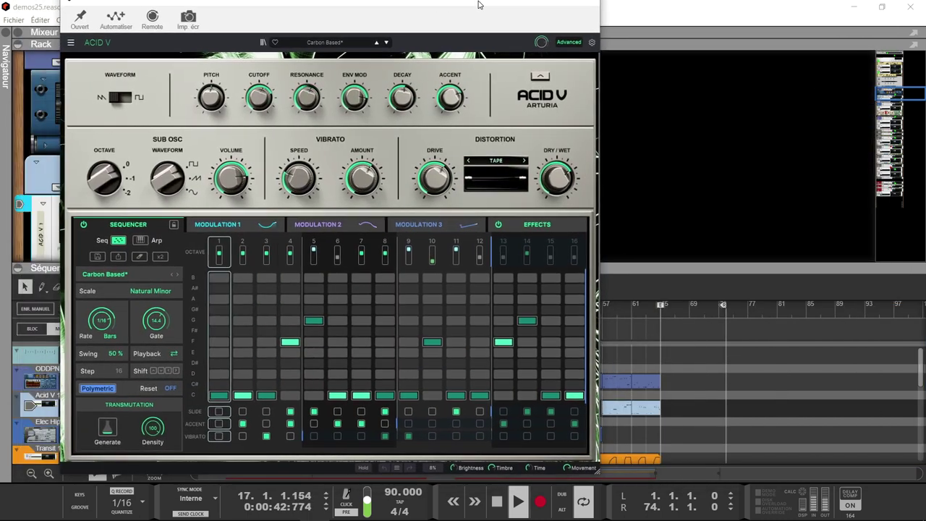
drag(723, 305, 661, 307)
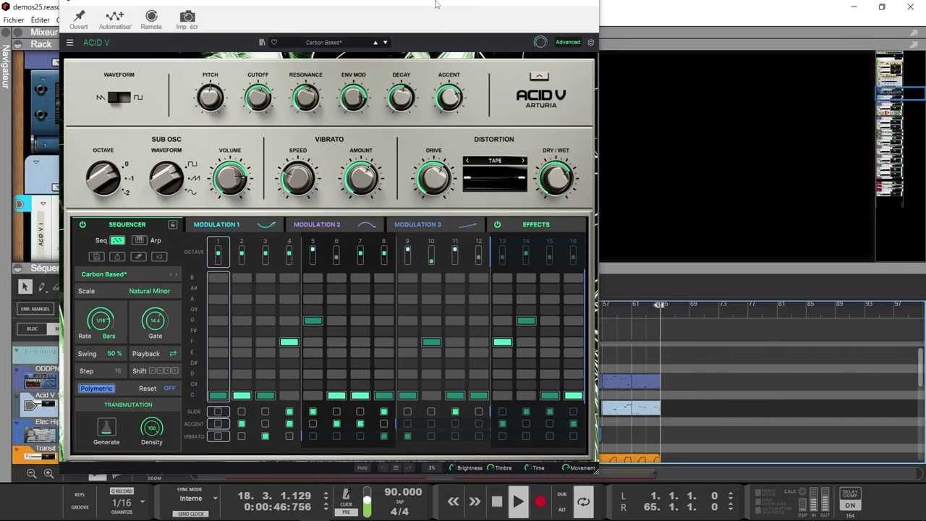
drag(435, 5, 755, 21)
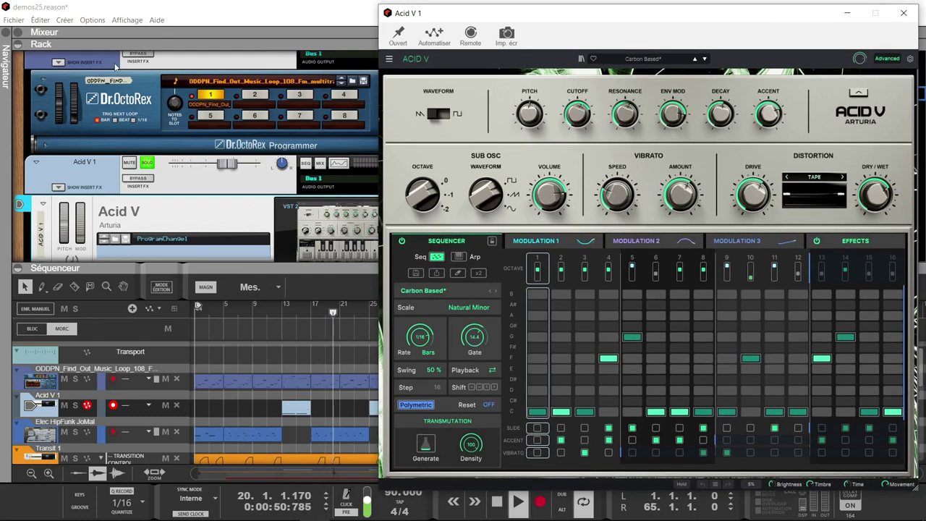
Show the mixer, turn off all channel solos during playback, and close the Acid V window
click(108, 32)
drag(616, 8, 353, 1)
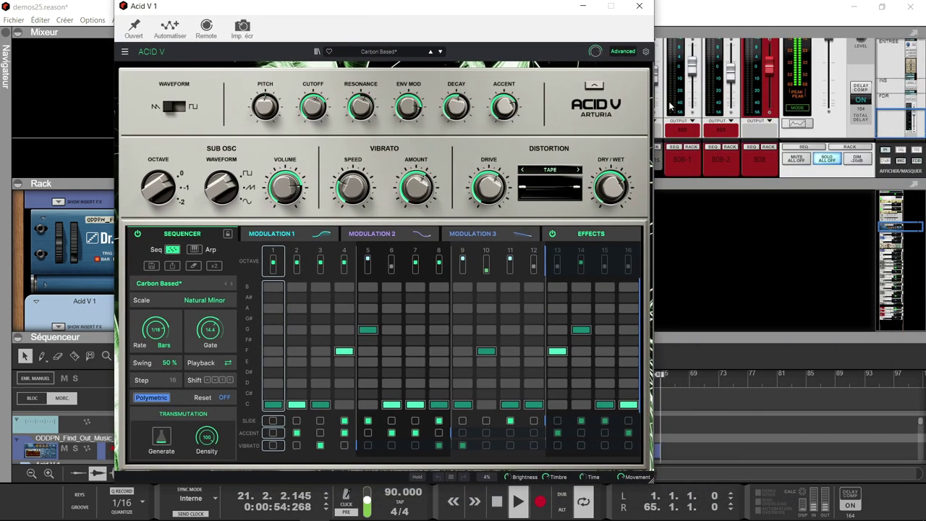
click(826, 164)
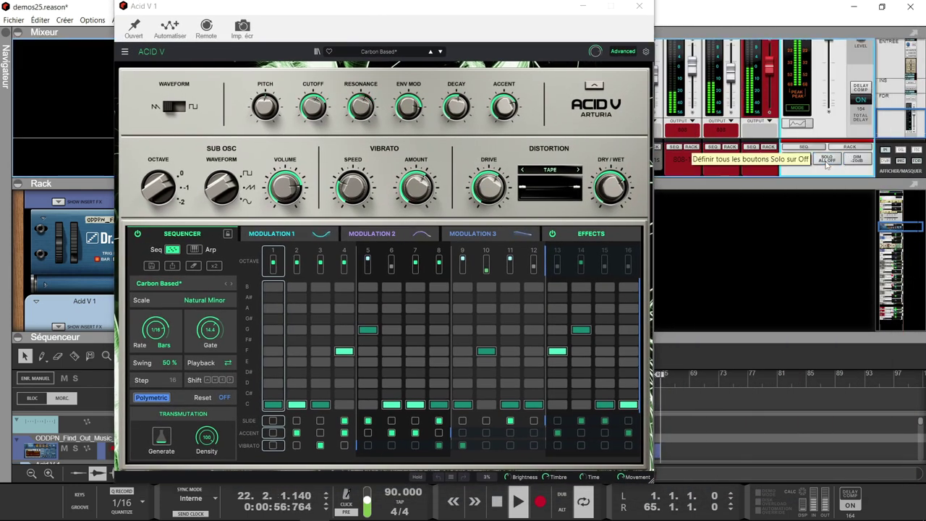
click(648, 9)
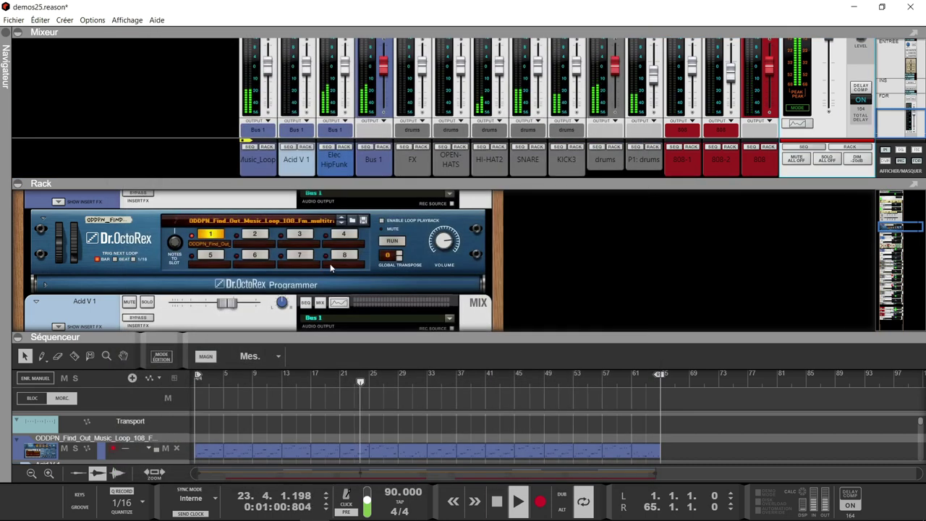
Switch the Transit effect back on in the rack during full-mix playback
scroll(329, 263, down, 3)
scroll(330, 268, down, 6)
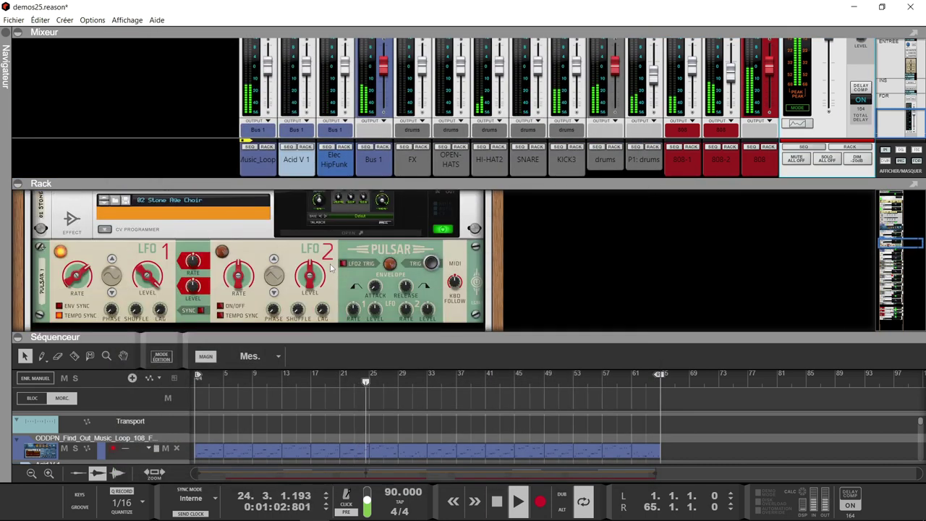
scroll(329, 267, down, 8)
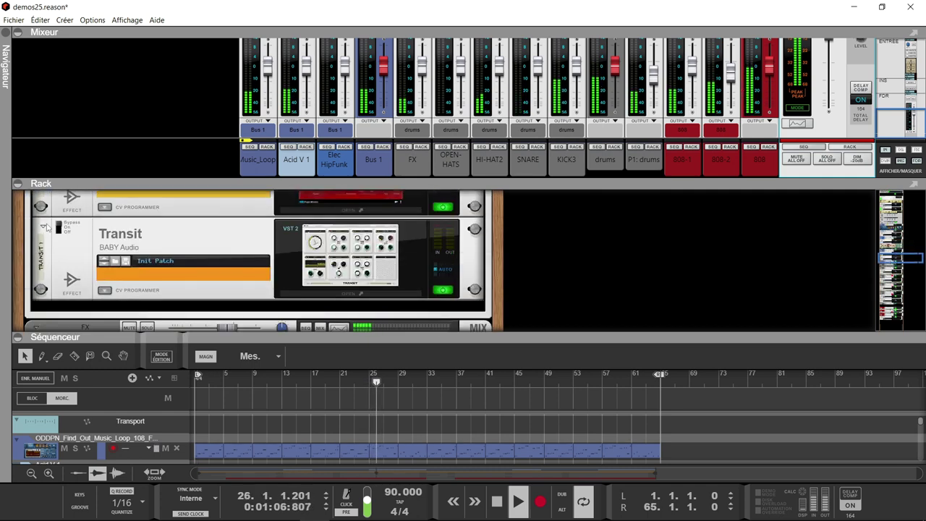
click(59, 226)
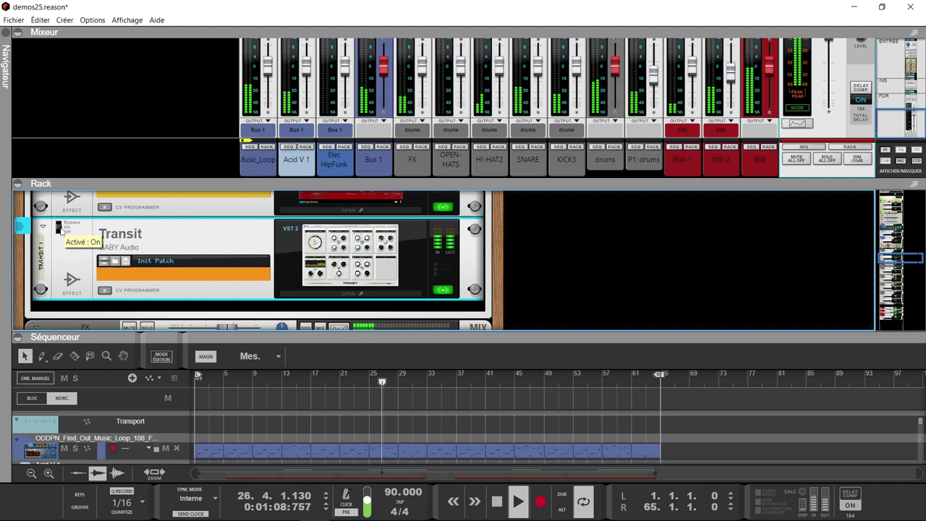
Hide the mixer and look through the rack devices, including the hi-hat, Acid V and Elec HipFunk effects, during playback
click(17, 32)
scroll(415, 150, down, 3)
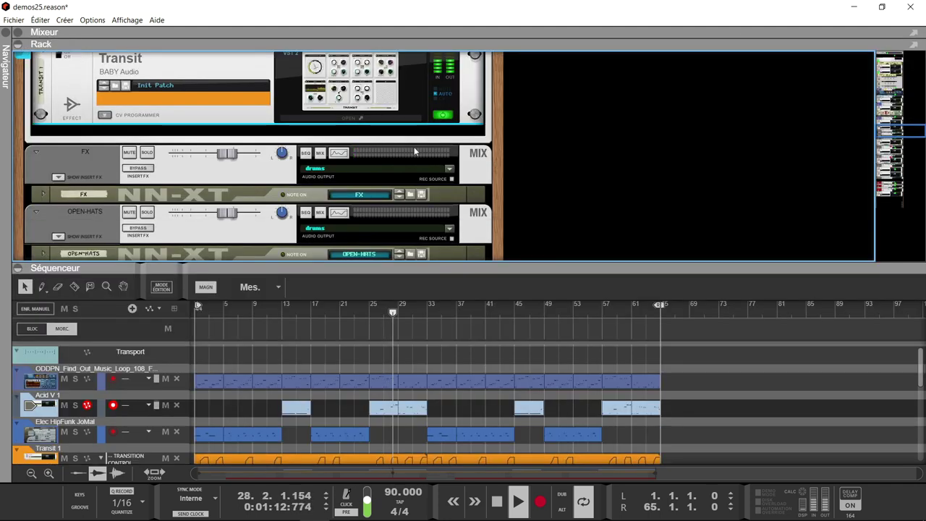
scroll(415, 150, down, 5)
scroll(415, 150, up, 7)
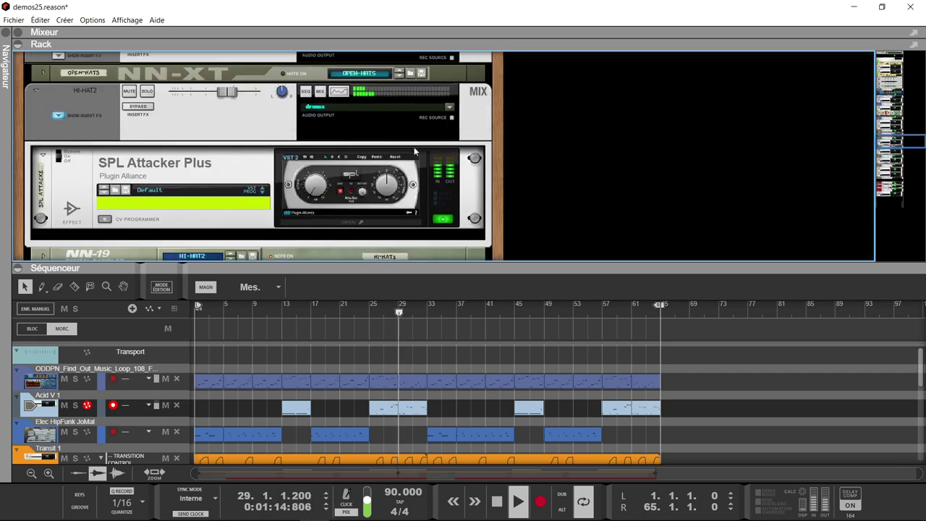
scroll(415, 150, up, 8)
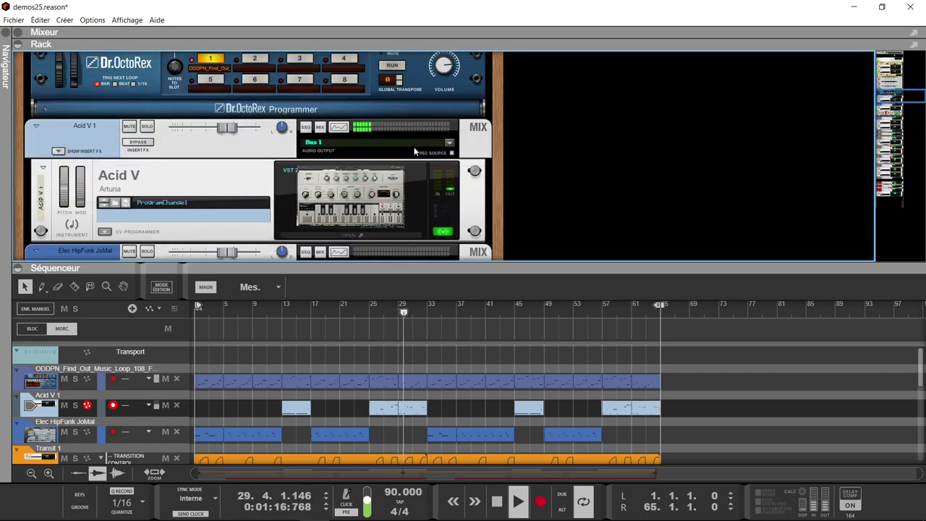
scroll(415, 150, up, 2)
scroll(415, 151, down, 7)
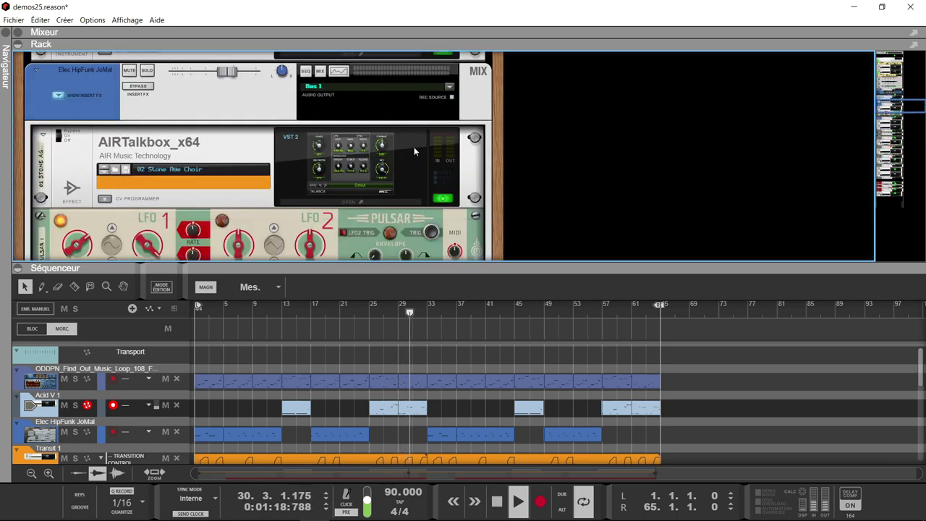
scroll(415, 151, down, 2)
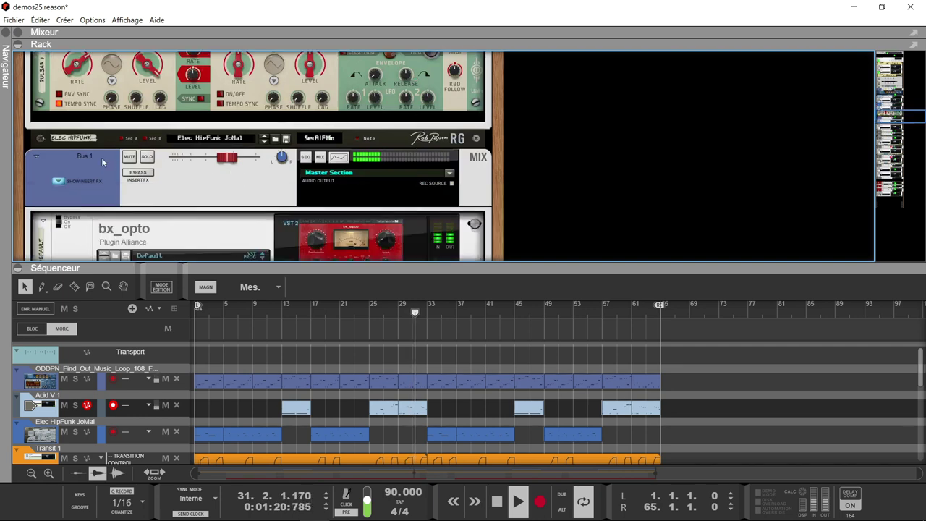
Unfold the Elec HipFunk RG device in the rack and examine its controls down to the step sequencer
click(43, 141)
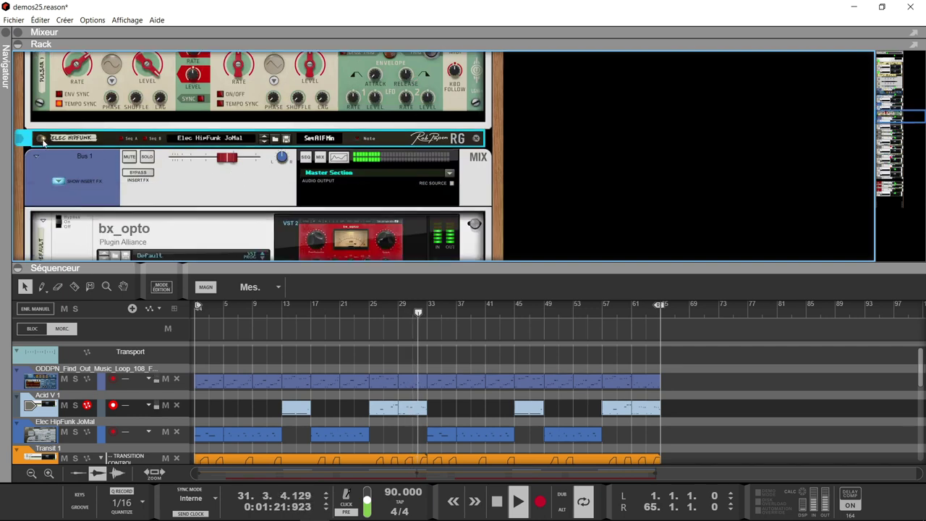
click(41, 138)
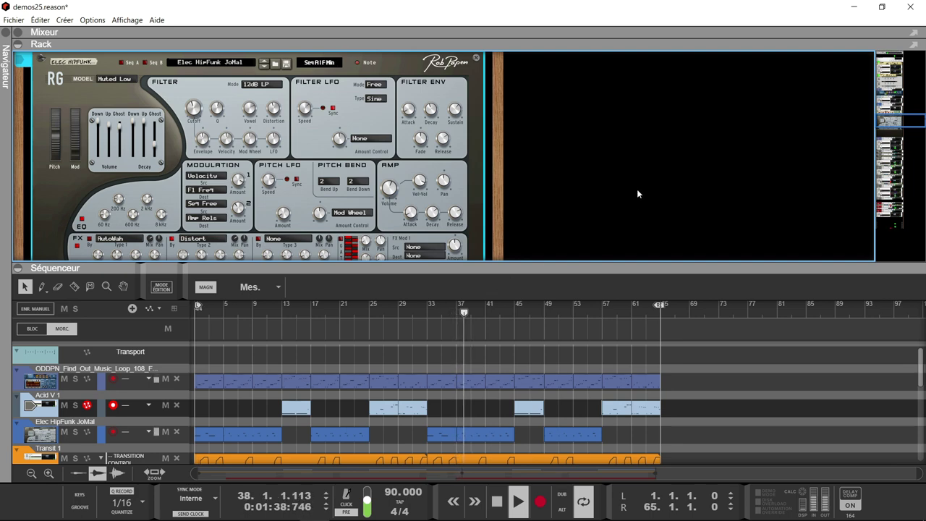
scroll(886, 149, down, 3)
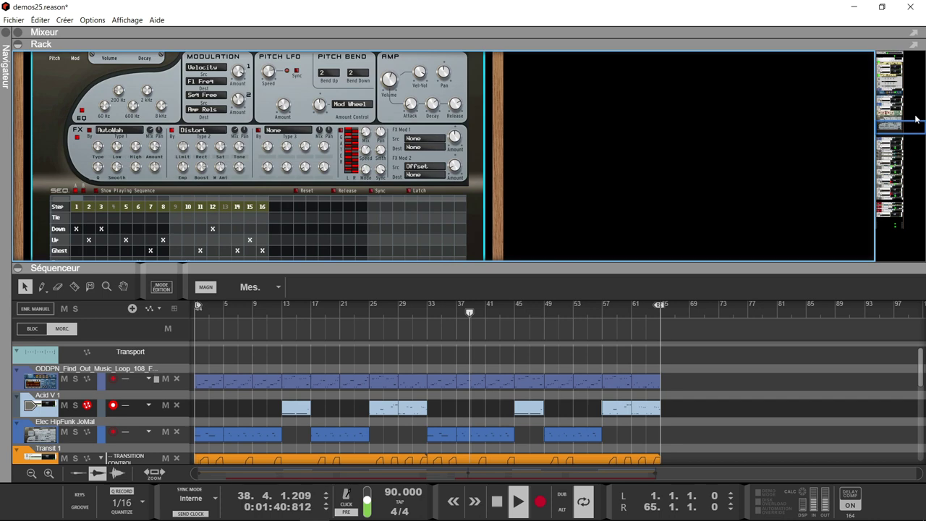
scroll(833, 129, down, 2)
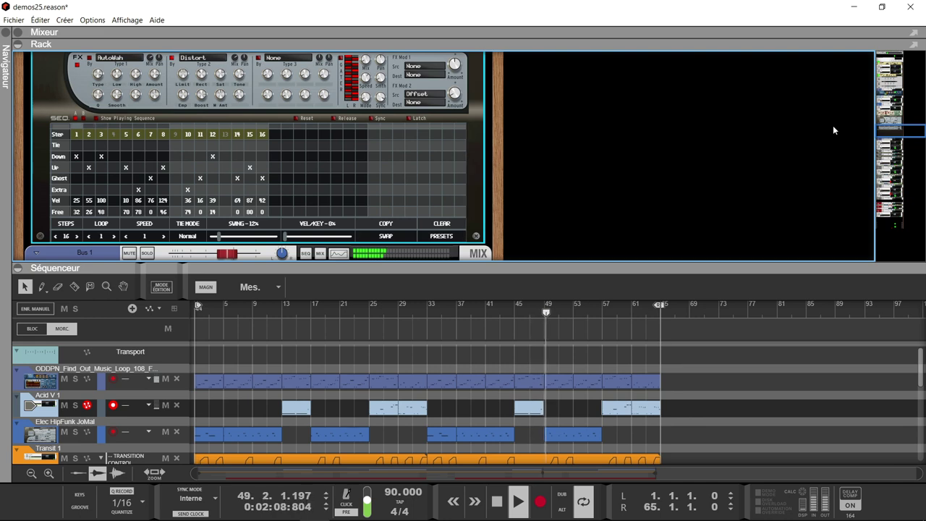
Hide the rack to show the full arrangement, let the song play until it loops to bar 1, and stop playback
click(19, 45)
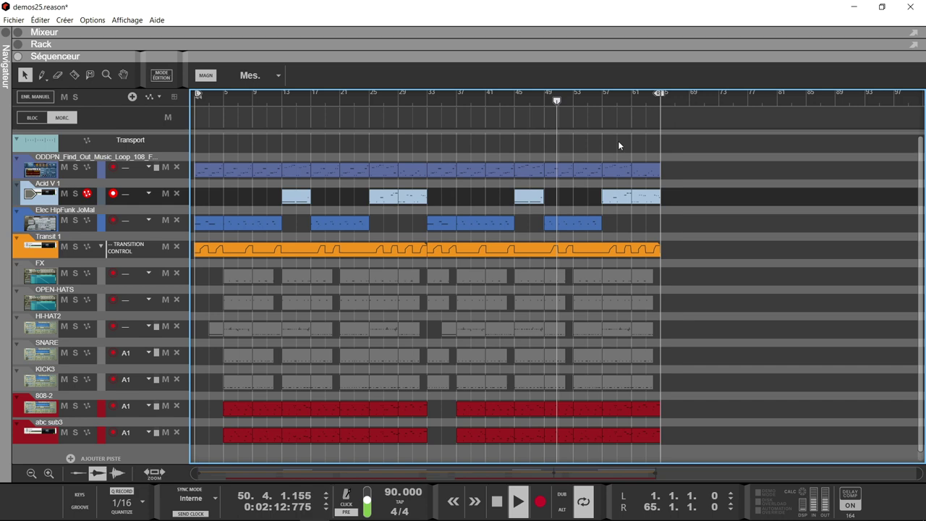
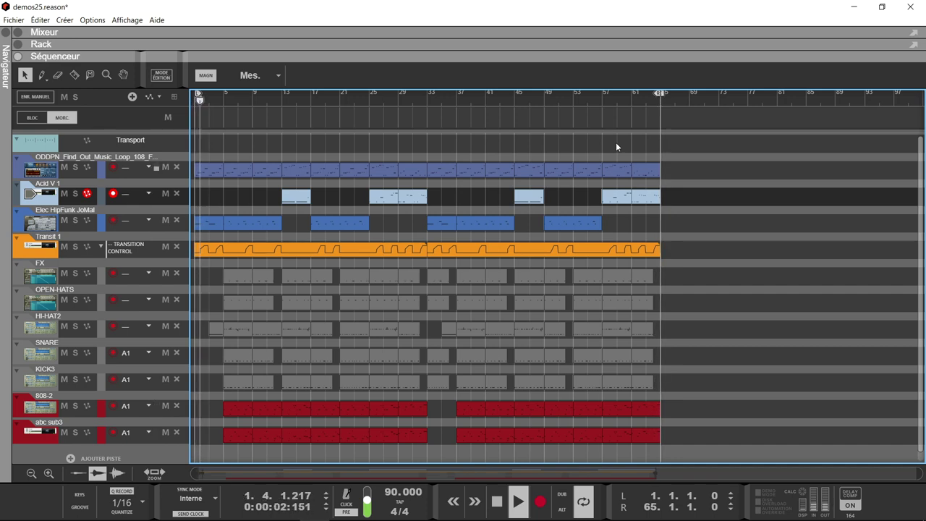
key(space)
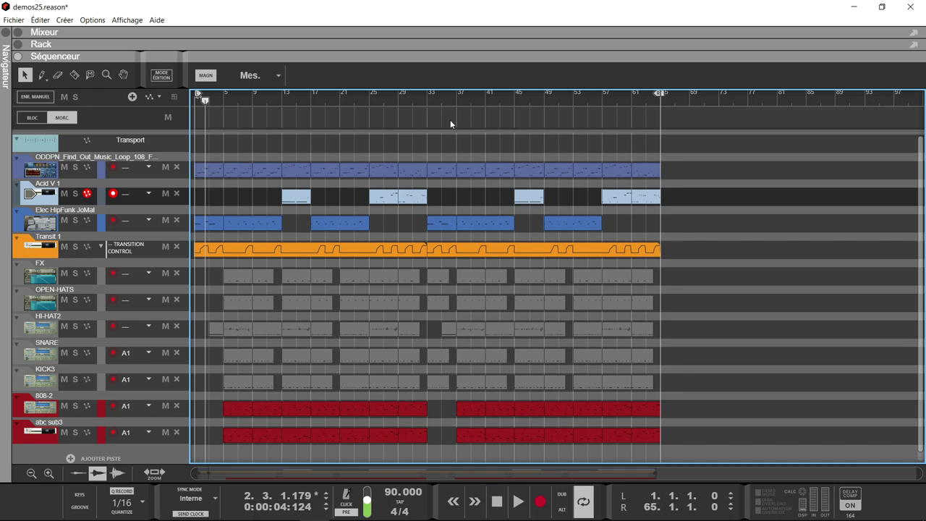
Show the rack again and open the Acid V instrument window
click(18, 45)
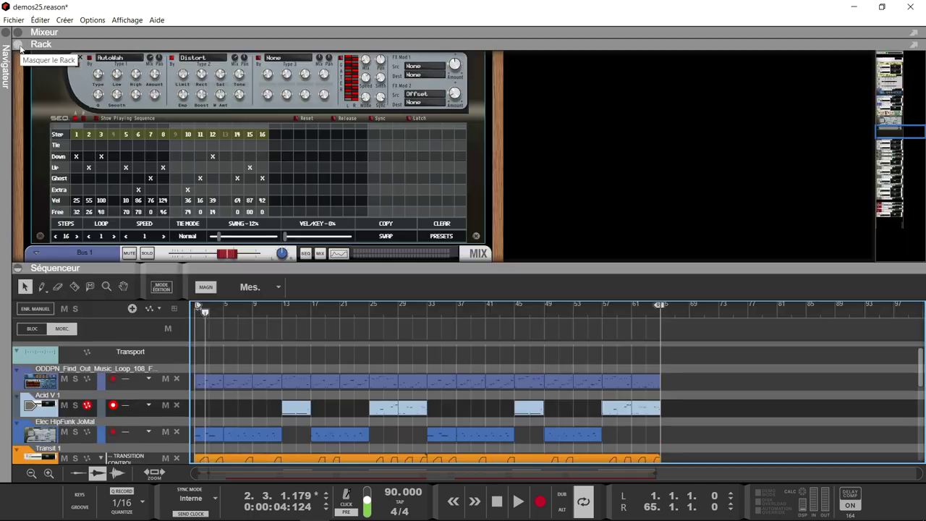
scroll(148, 100, up, 3)
scroll(148, 100, up, 6)
scroll(149, 100, down, 2)
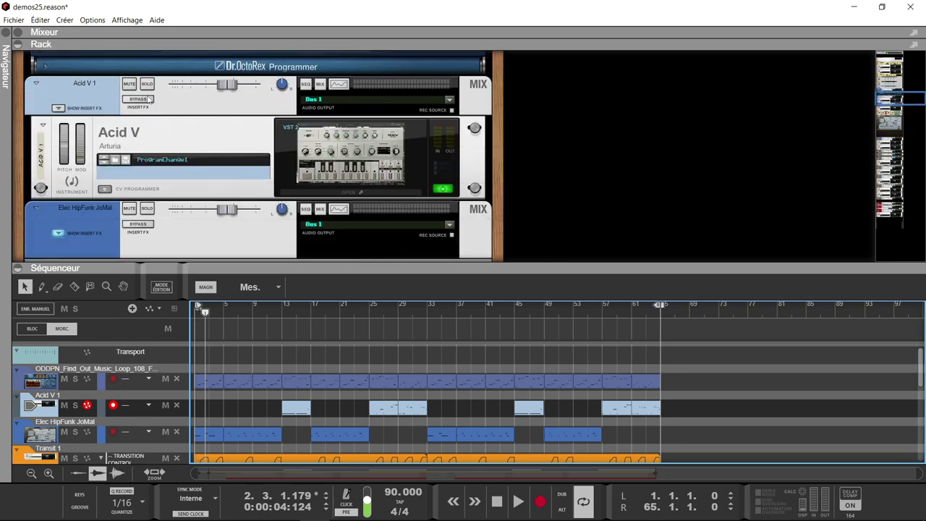
click(398, 131)
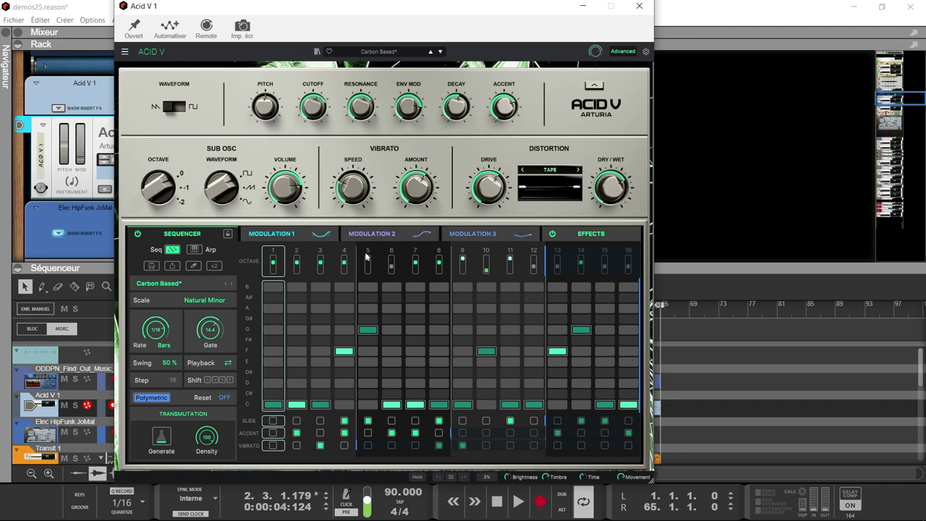
With the song position returned to bar 1, display Acid V's effects and switch its sequencer off
key(Home)
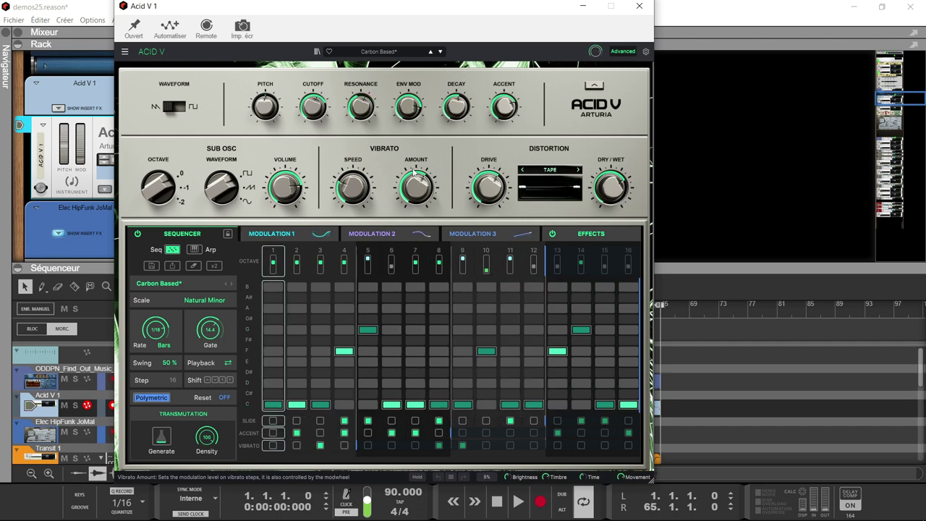
click(565, 233)
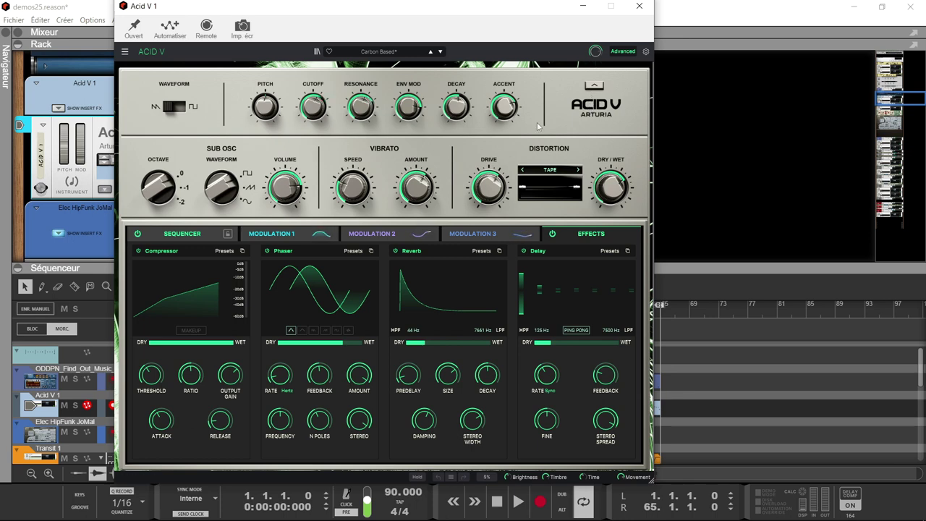
click(138, 233)
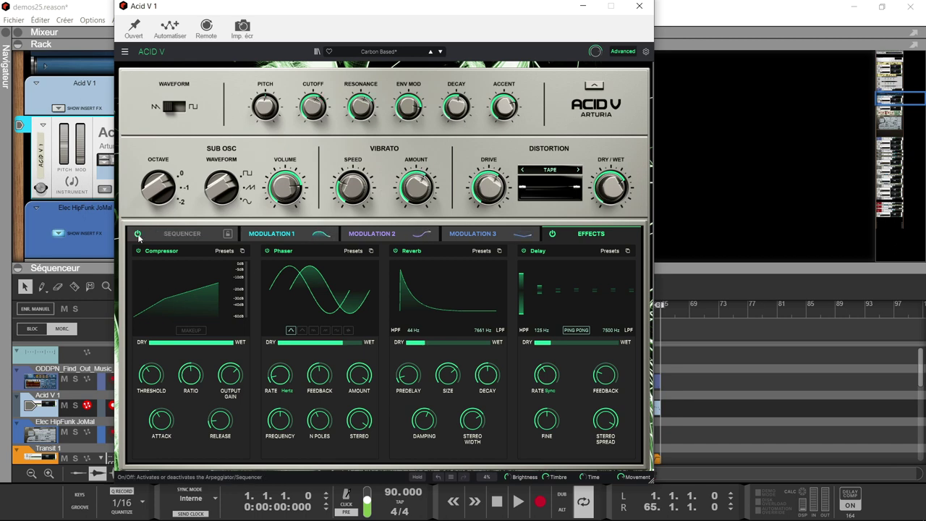